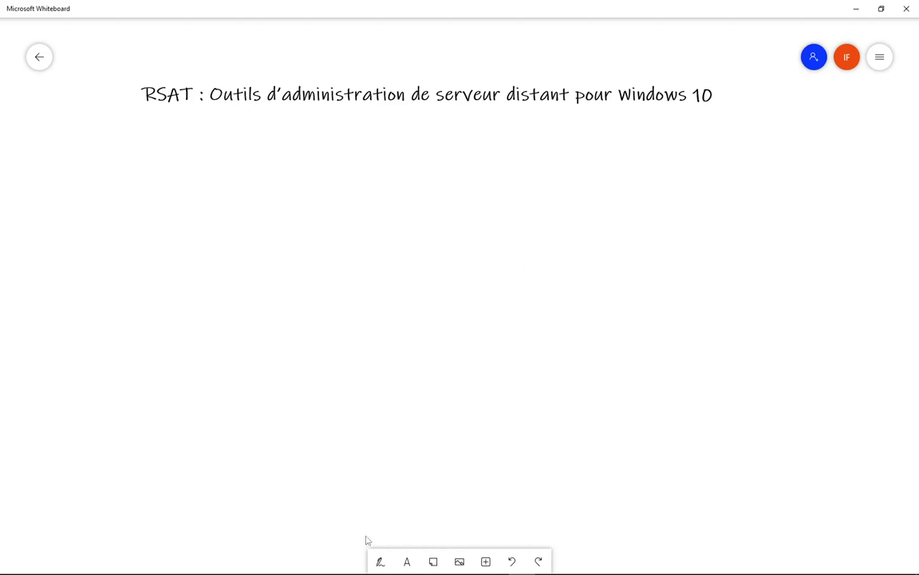
- With the pen, draw the server room box, a link, and a switch labelled 'Sw'
click(380, 562)
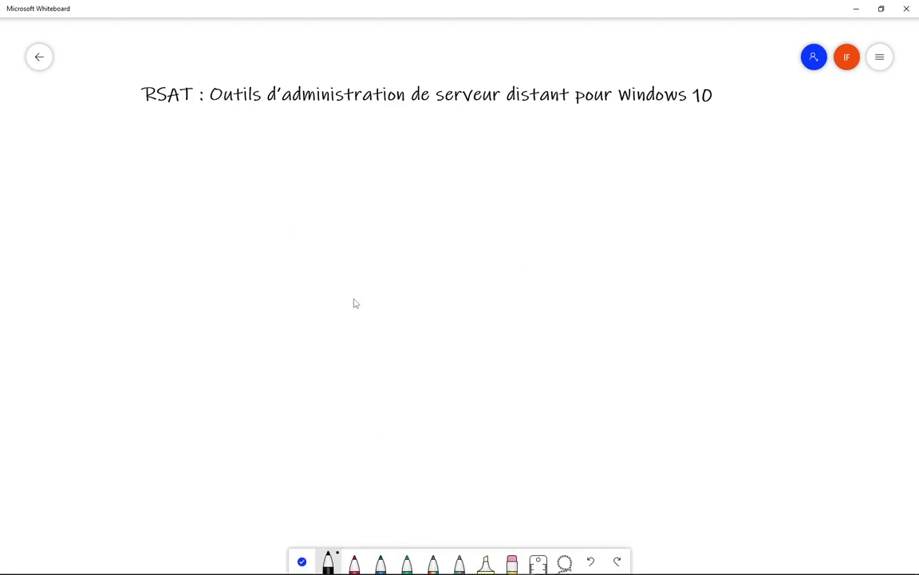
mouse_move(313, 162)
mouse_down()
mouse_move(312, 378)
mouse_move(454, 419)
mouse_move(534, 183)
mouse_move(381, 146)
mouse_move(314, 169)
mouse_move(339, 189)
mouse_move(369, 182)
mouse_move(384, 156)
mouse_move(404, 183)
mouse_move(416, 182)
mouse_move(391, 224)
mouse_move(423, 205)
mouse_move(468, 213)
mouse_move(485, 202)
mouse_move(524, 206)
mouse_up()
drag(530, 263, 615, 262)
mouse_move(619, 233)
mouse_down()
mouse_move(620, 287)
mouse_move(671, 234)
mouse_move(638, 290)
mouse_up()
mouse_move(648, 242)
mouse_down()
mouse_move(643, 264)
mouse_move(665, 249)
mouse_move(720, 287)
mouse_move(725, 383)
mouse_move(699, 465)
mouse_up()
- Draw the admin PC box below the switch and label it 'Pc Adm'
mouse_move(698, 377)
mouse_down()
mouse_move(783, 377)
mouse_move(696, 470)
mouse_move(725, 448)
mouse_up()
click(802, 346)
drag(801, 336, 811, 390)
mouse_move(801, 338)
mouse_down()
mouse_move(806, 366)
mouse_move(842, 366)
mouse_up()
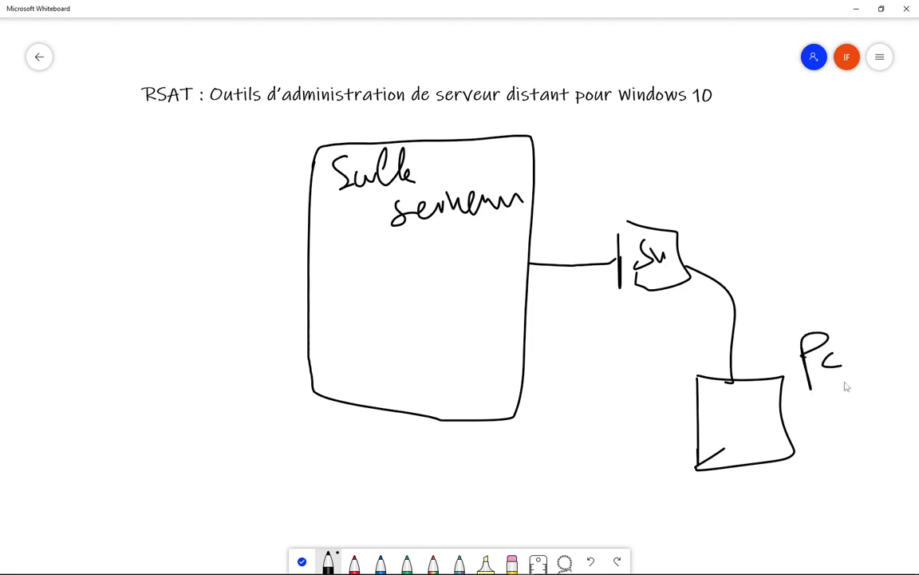
mouse_move(838, 429)
mouse_down()
mouse_move(875, 373)
mouse_move(877, 416)
mouse_up()
drag(835, 409, 910, 404)
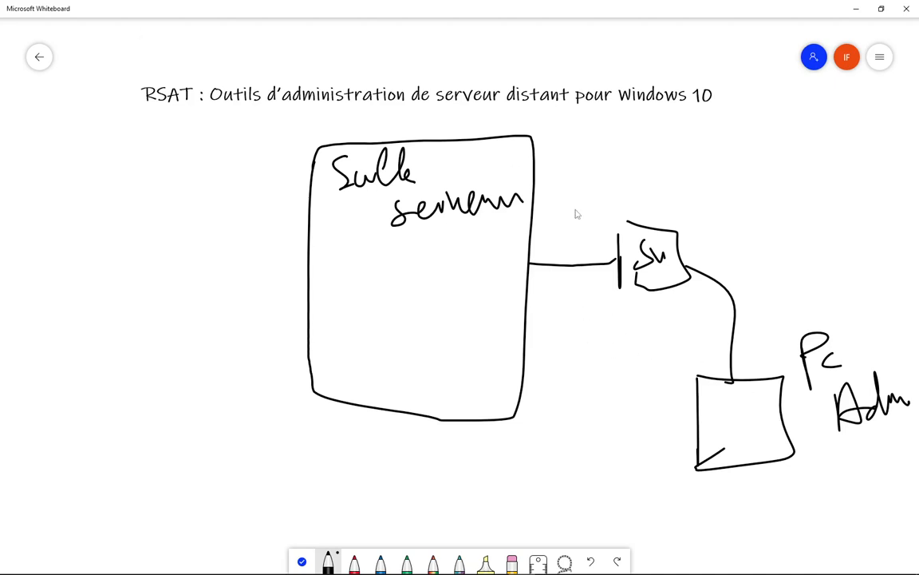
- Draw three servers inside the server room and connect the title to the admin PC
mouse_move(361, 270)
mouse_down()
mouse_move(363, 318)
mouse_move(391, 317)
mouse_move(366, 321)
mouse_move(417, 254)
mouse_move(441, 311)
mouse_move(417, 313)
mouse_up()
mouse_move(452, 254)
mouse_down()
mouse_move(466, 304)
mouse_move(484, 242)
mouse_move(471, 311)
mouse_up()
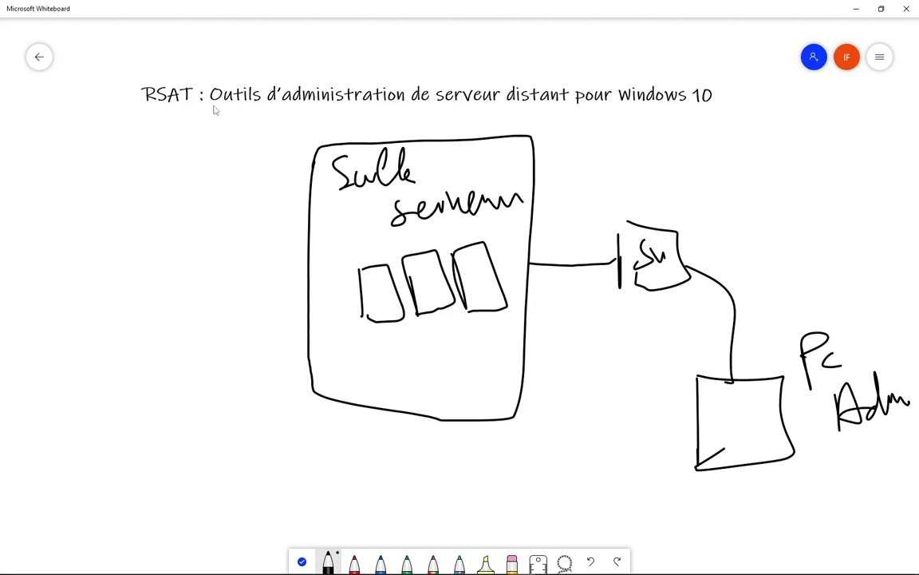
mouse_move(211, 104)
mouse_down()
mouse_move(415, 114)
mouse_move(742, 312)
mouse_move(728, 413)
mouse_move(746, 411)
mouse_up()
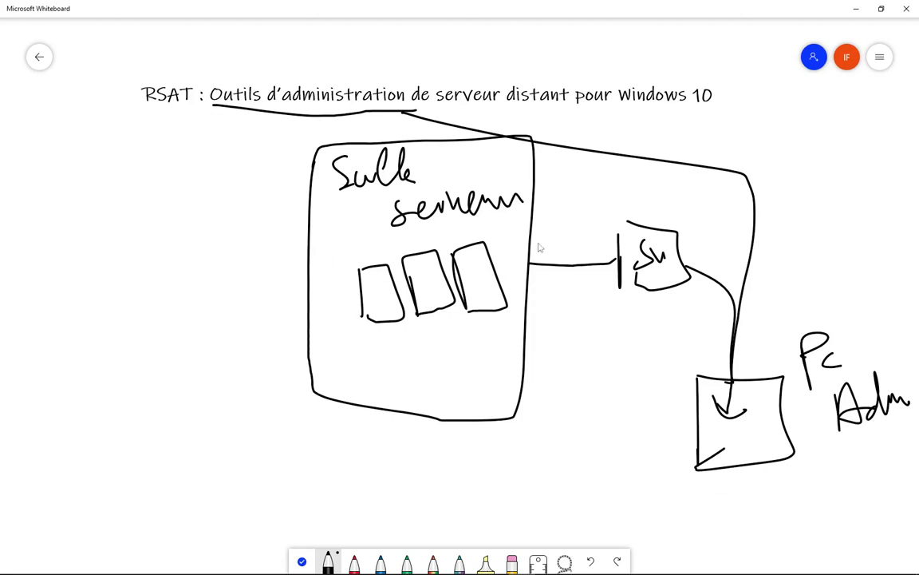
mouse_move(256, 569)
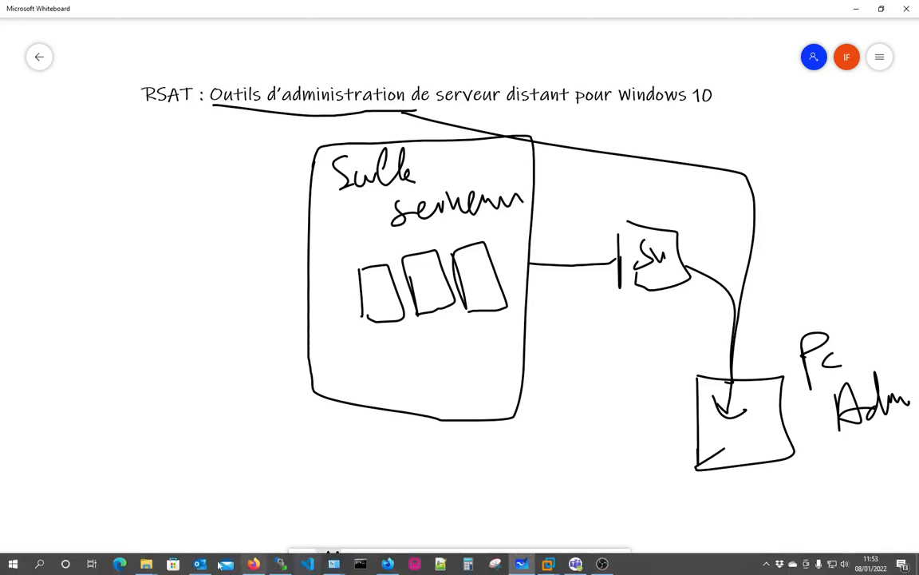
- From the Firefox RSAT results, open Microsoft's 'Outils d'administration de serveur distant pour Windows 10' page
click(545, 564)
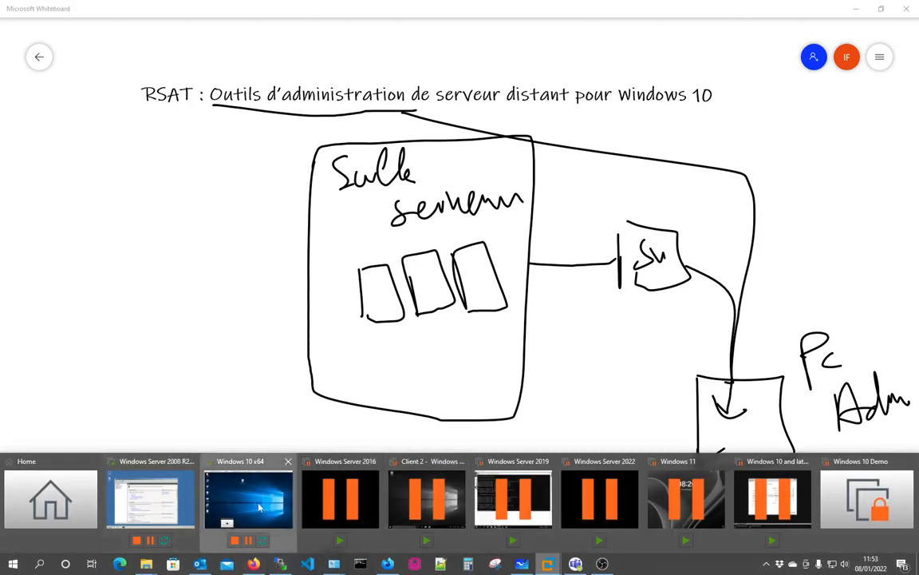
click(214, 505)
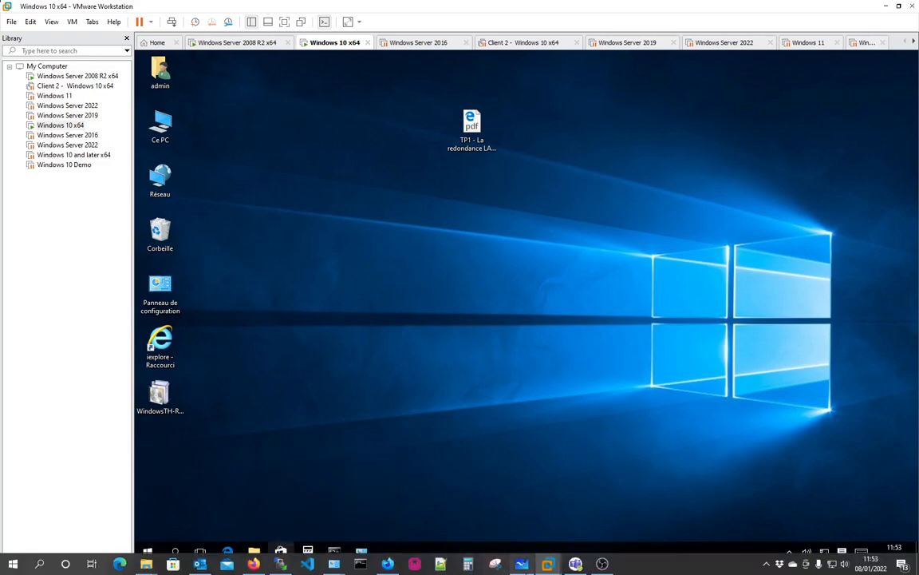
mouse_move(522, 564)
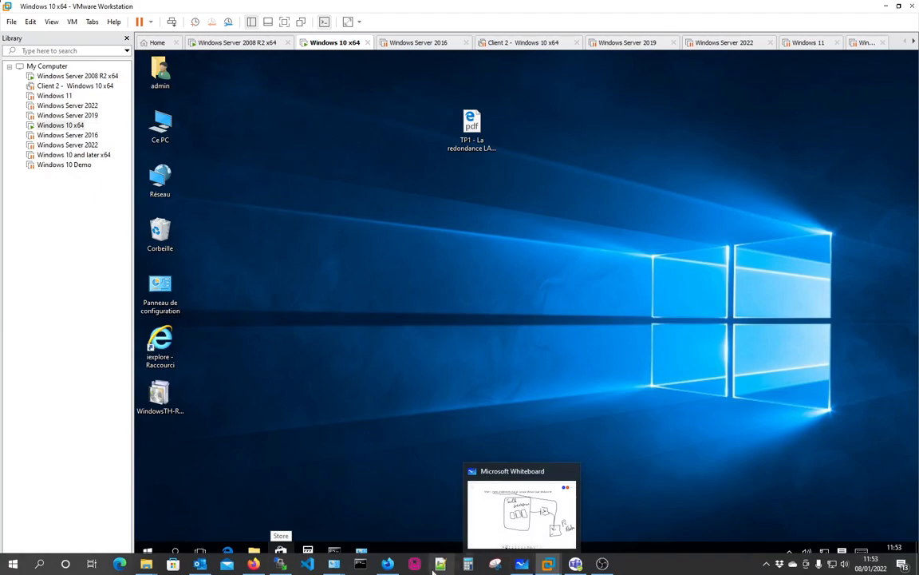
click(387, 564)
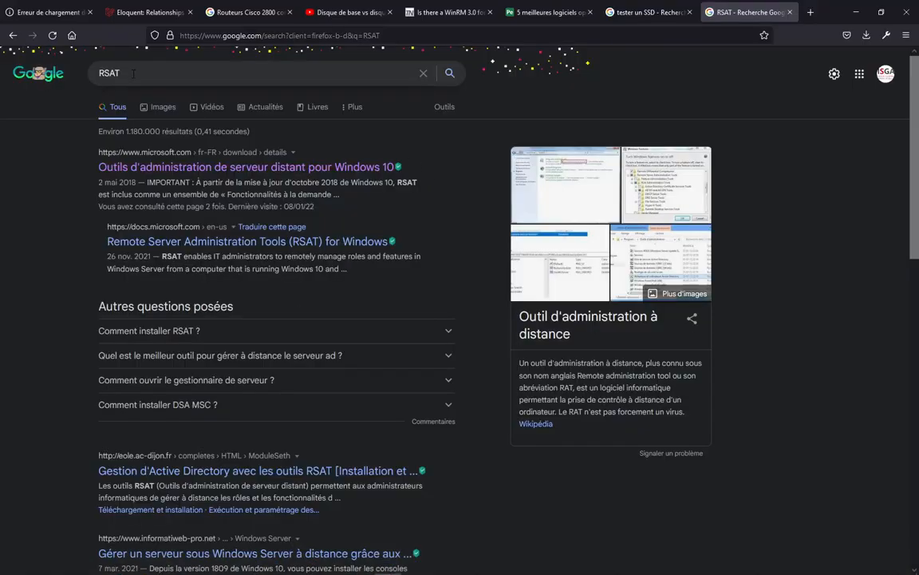
click(141, 75)
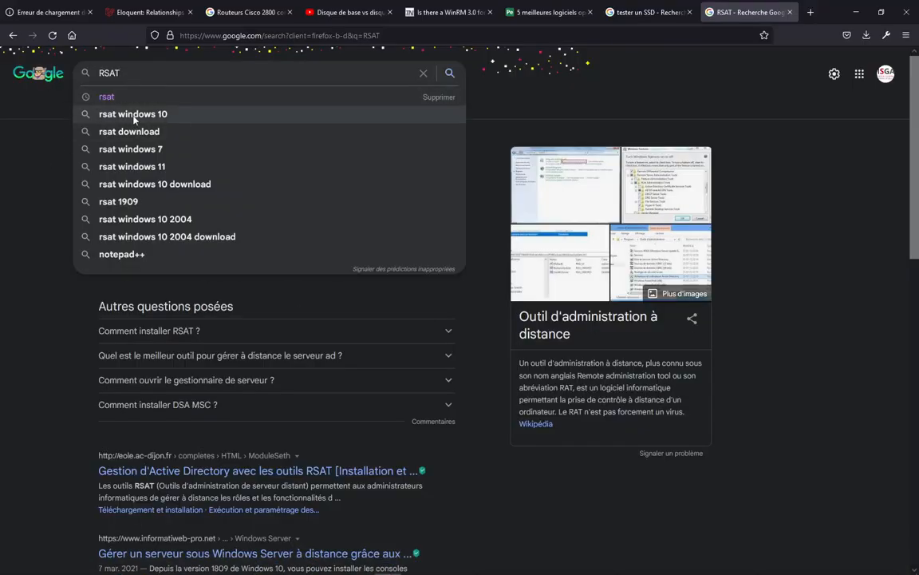
click(30, 179)
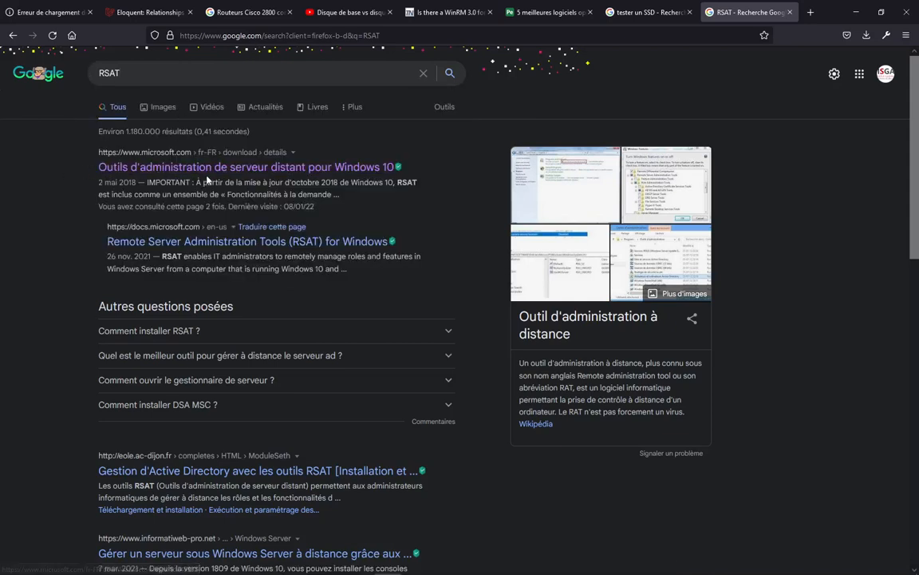
click(246, 168)
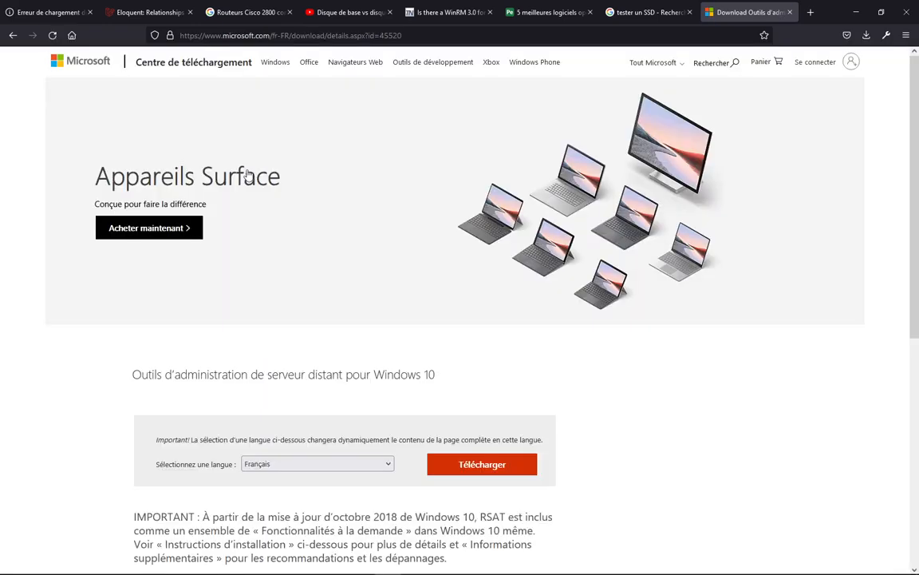
- Scroll through the download page, then return to the Windows 10 x64 virtual machine
scroll(466, 399, down, 5)
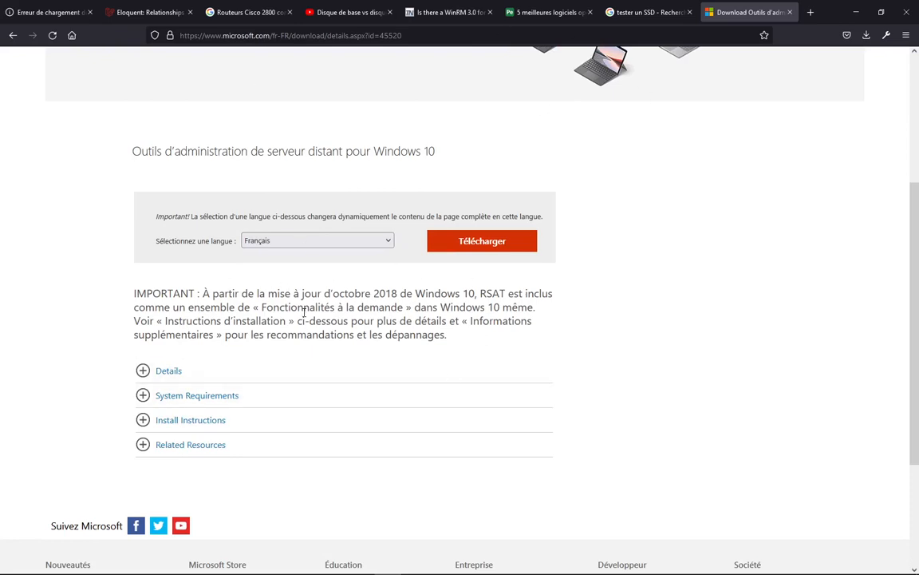
scroll(436, 217, up, 5)
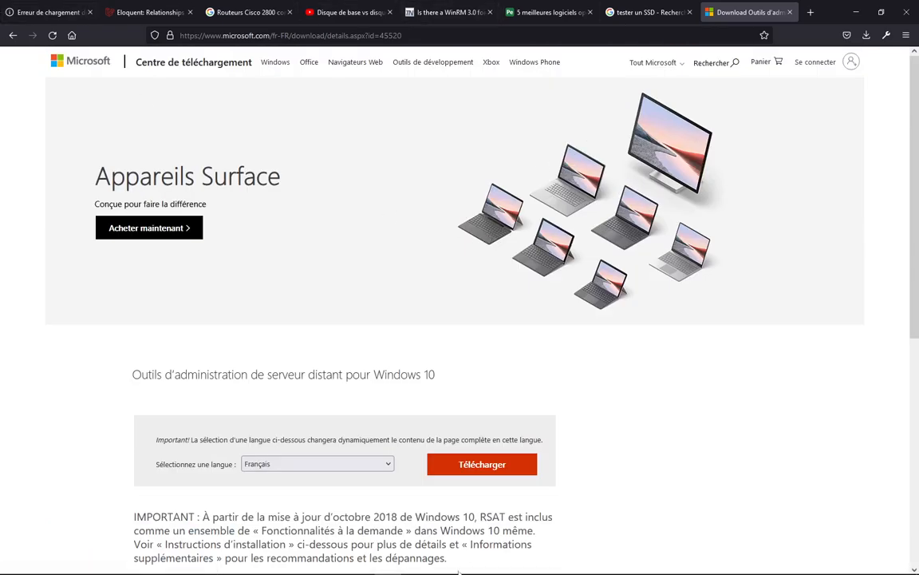
mouse_move(462, 572)
mouse_move(547, 565)
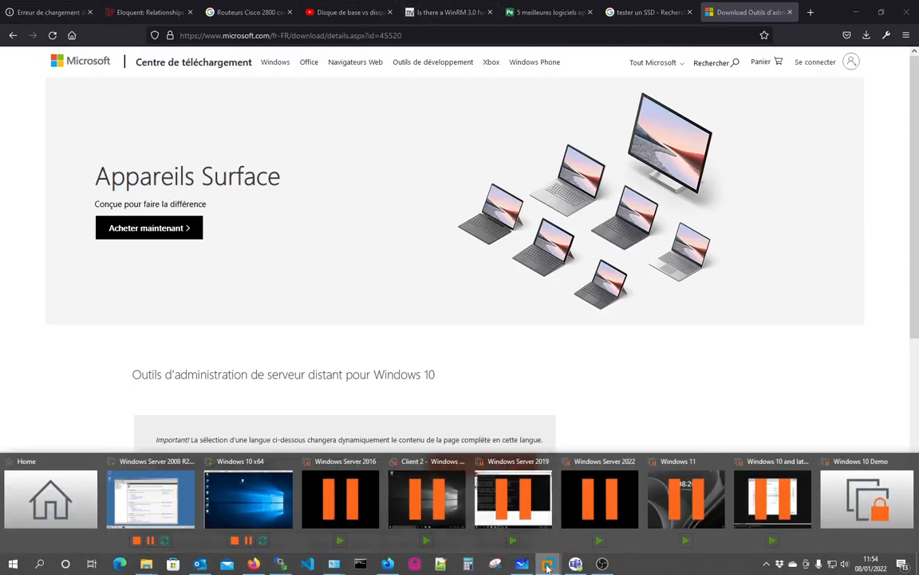
click(231, 466)
click(163, 399)
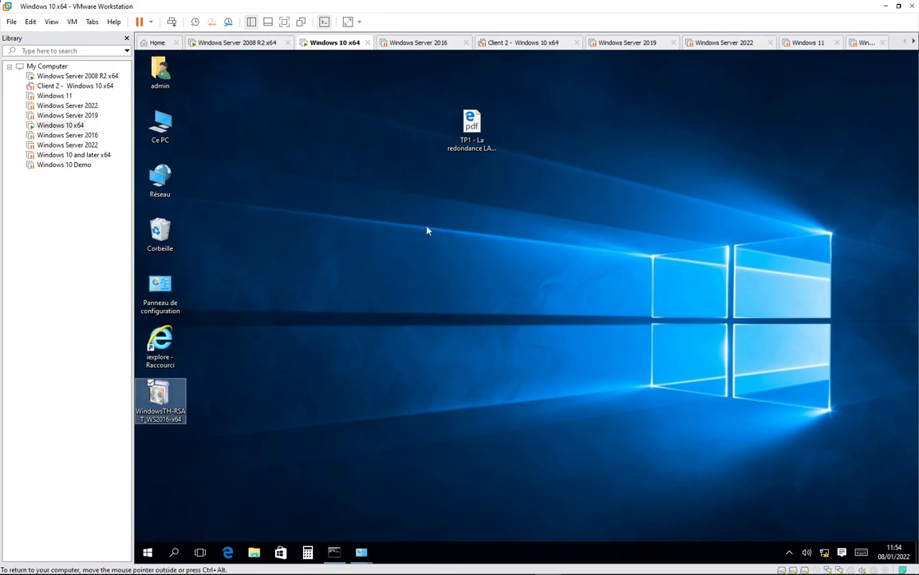
click(165, 129)
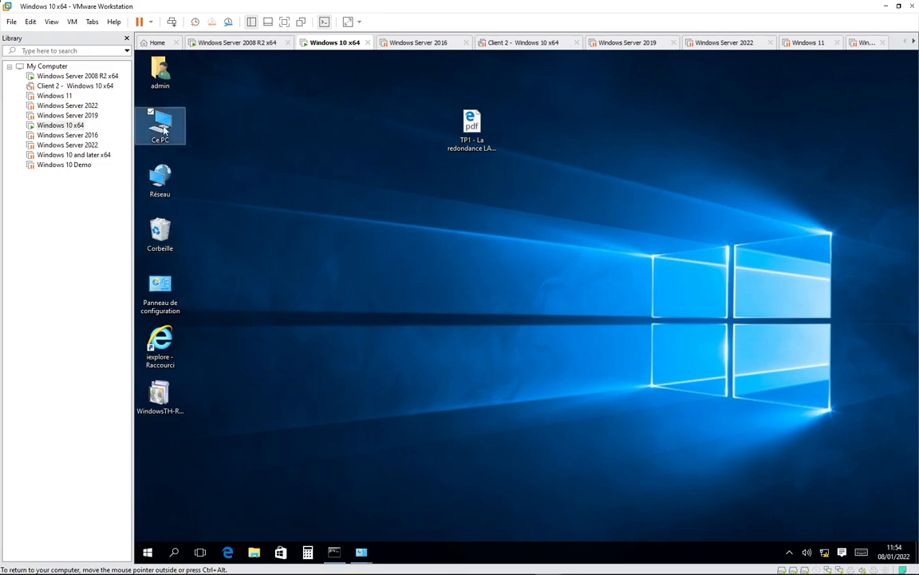
right_click(165, 130)
click(193, 252)
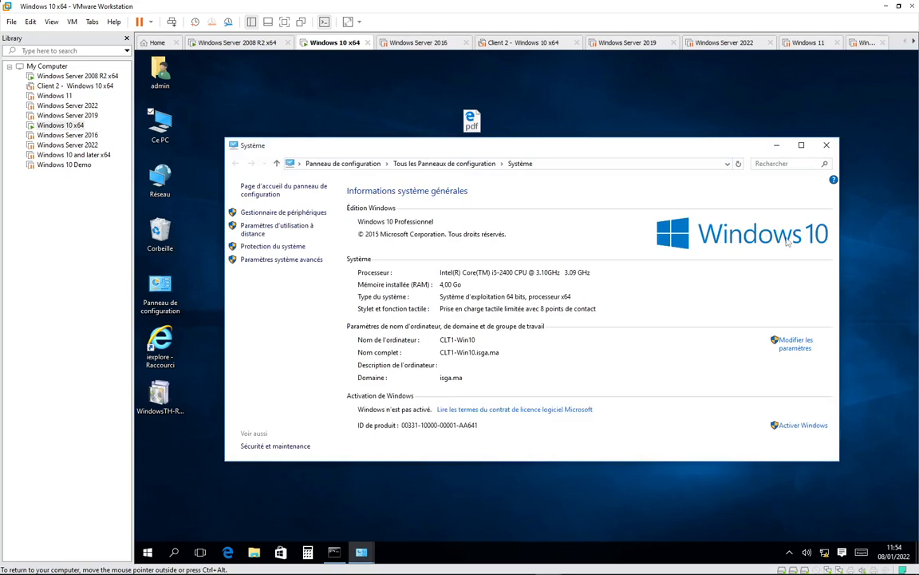
click(826, 145)
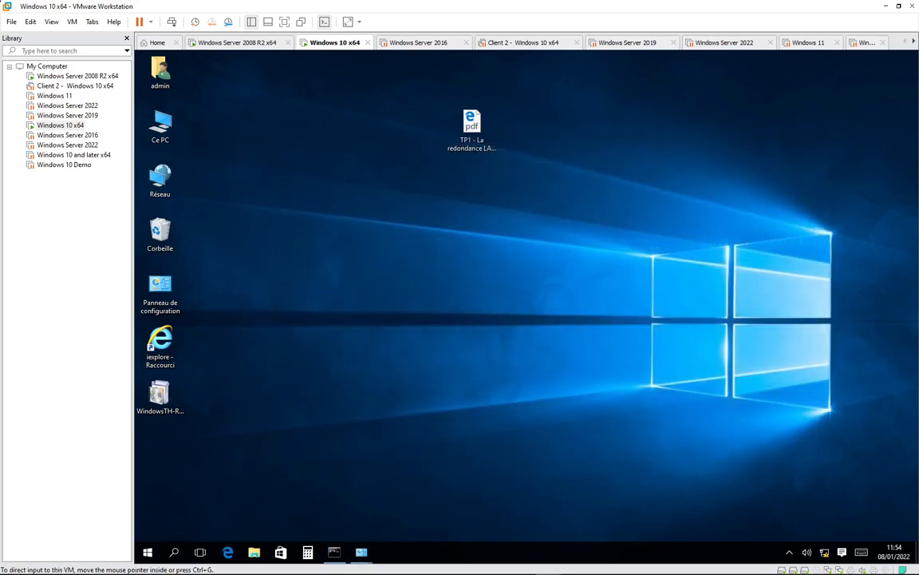
click(158, 550)
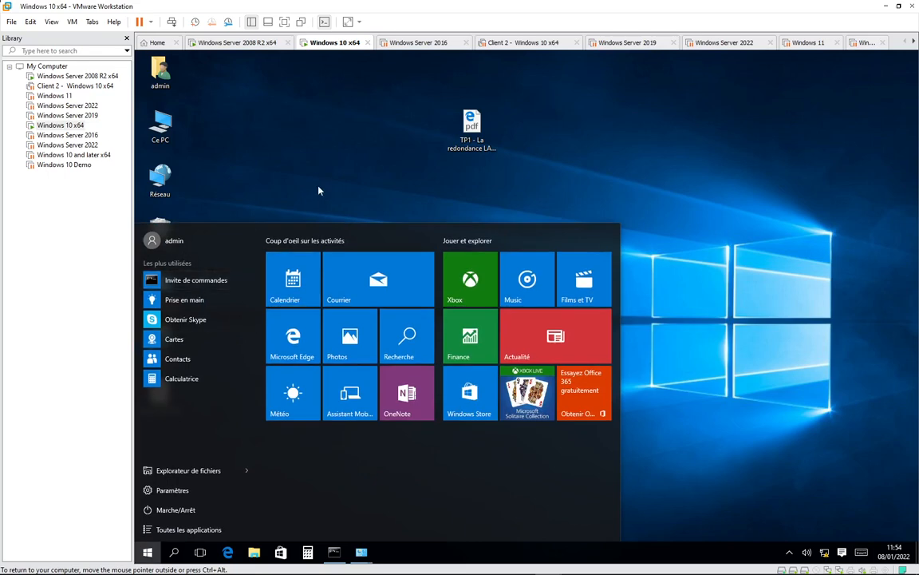
- Launch Gestionnaire de serveur from the full Start app list
click(181, 527)
scroll(207, 365, down, 5)
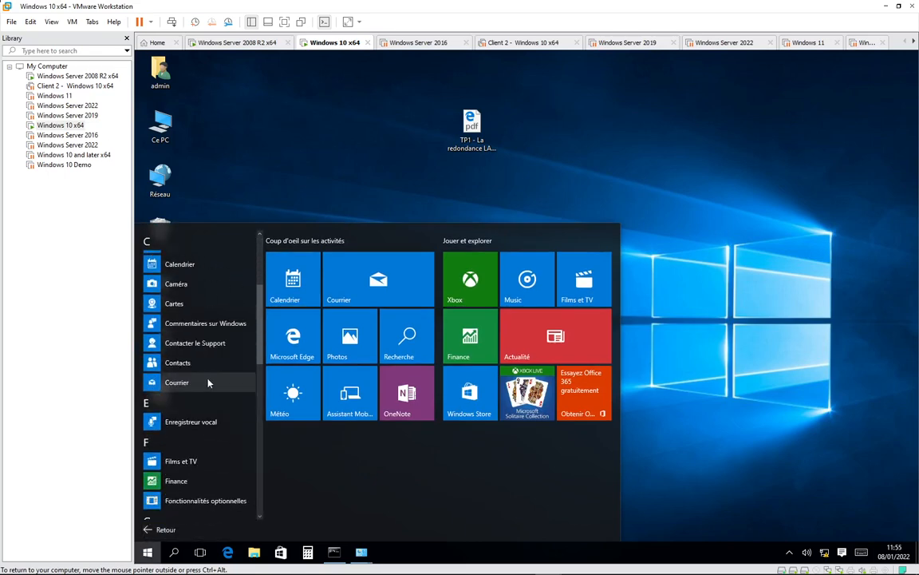
scroll(212, 391, down, 2)
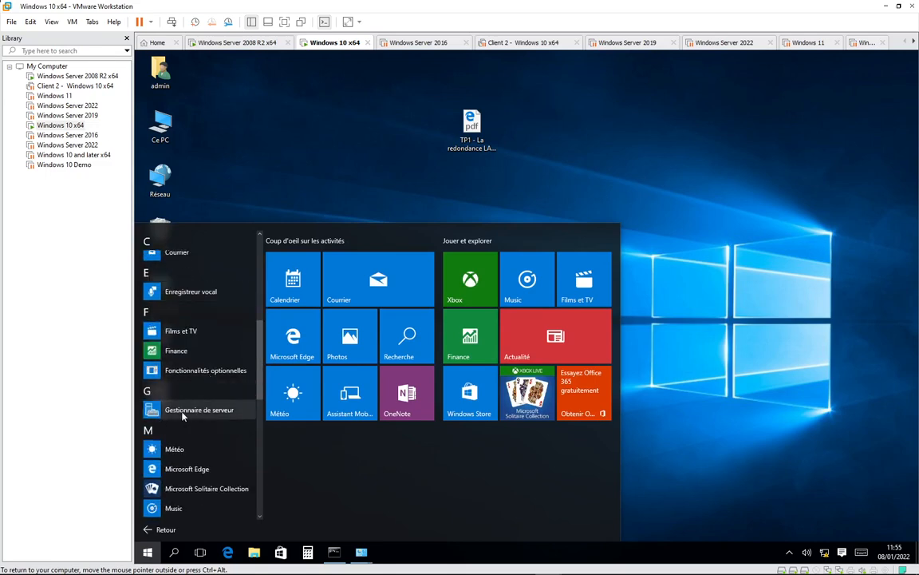
click(192, 409)
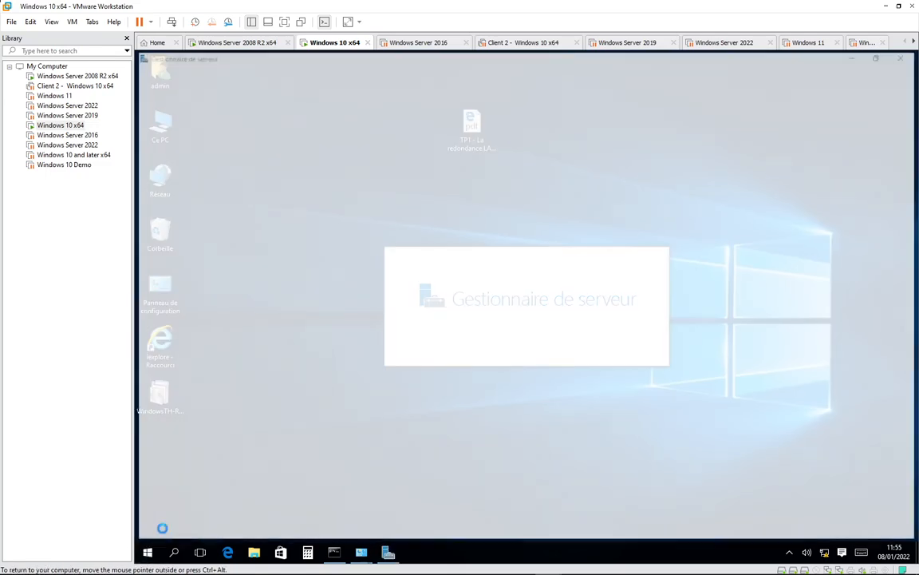
click(148, 551)
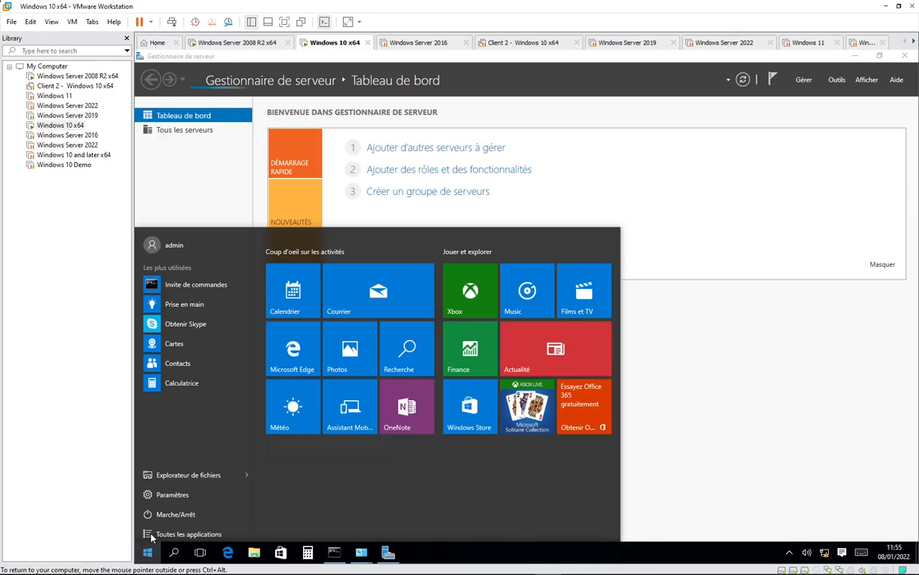
click(776, 174)
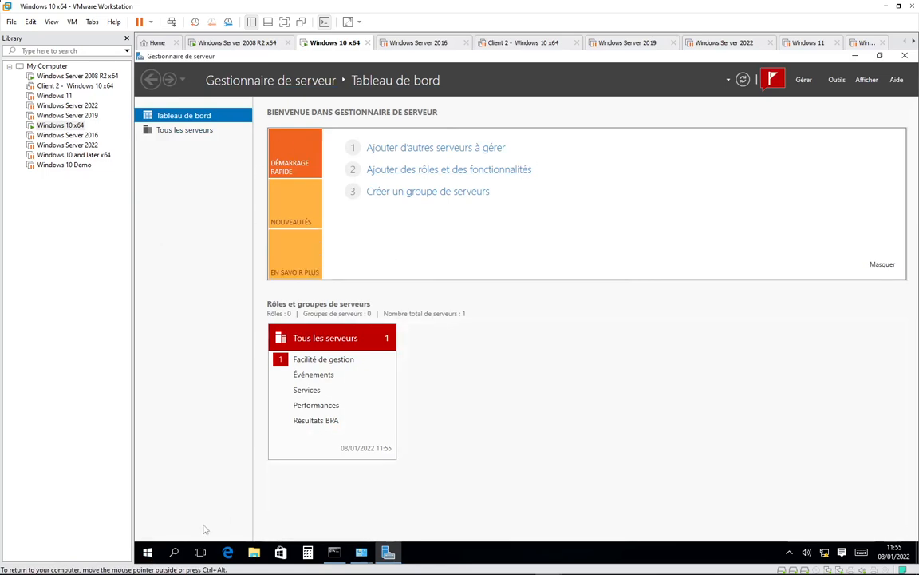
click(147, 552)
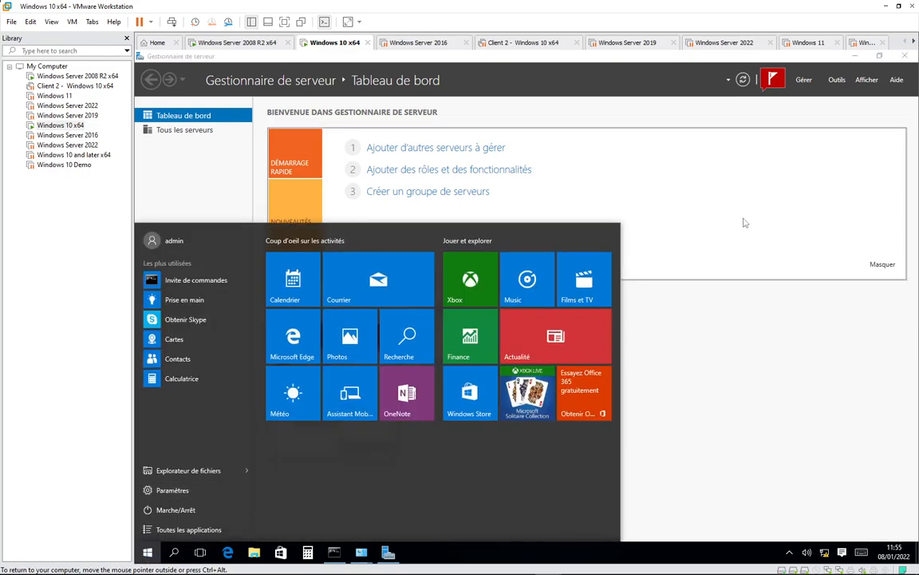
click(424, 135)
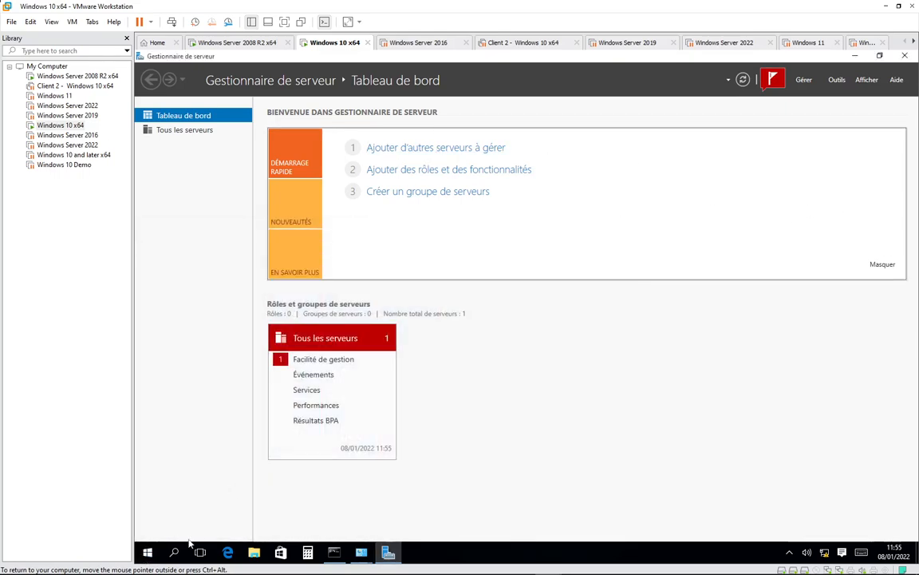
- Expand Outils d'administration in All apps, review its tools, then close Start
click(146, 553)
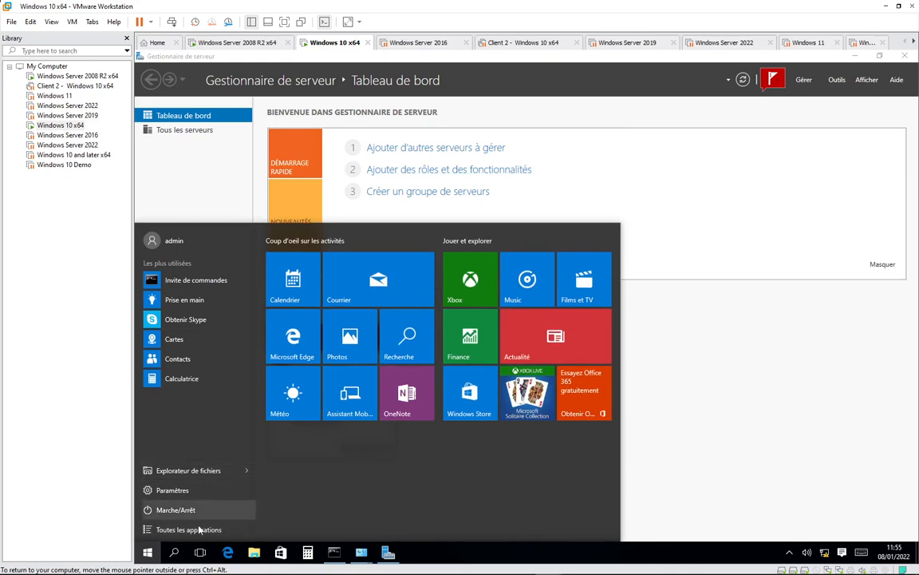
click(188, 529)
scroll(220, 387, down, 8)
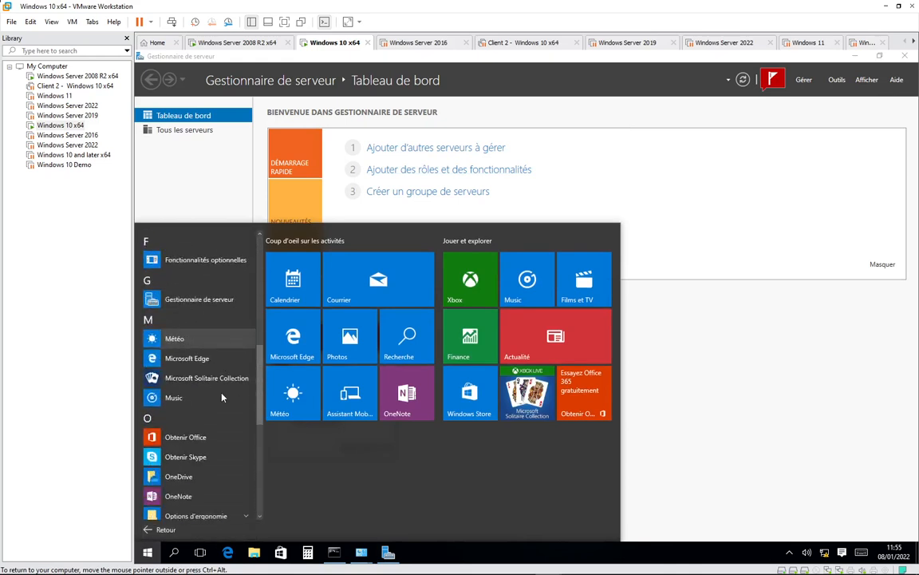
scroll(222, 400, down, 4)
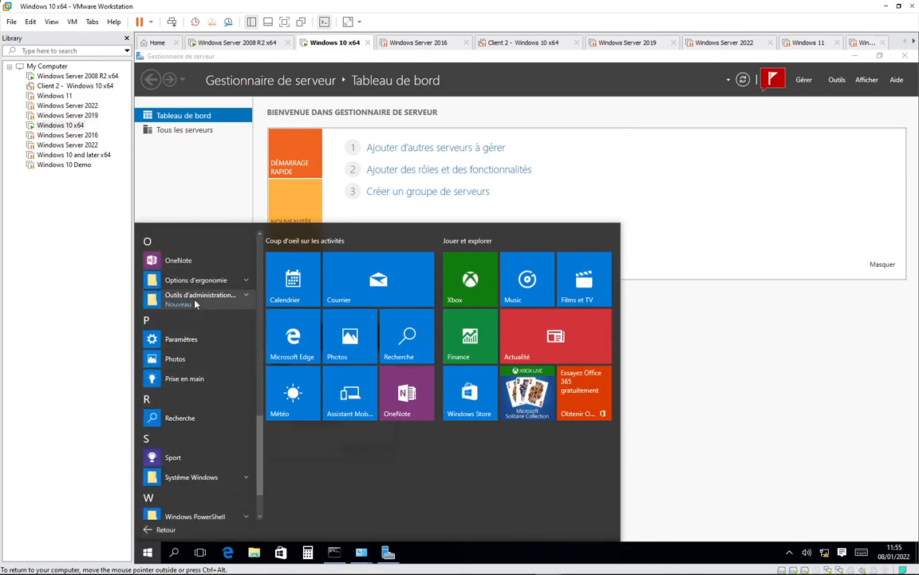
click(239, 299)
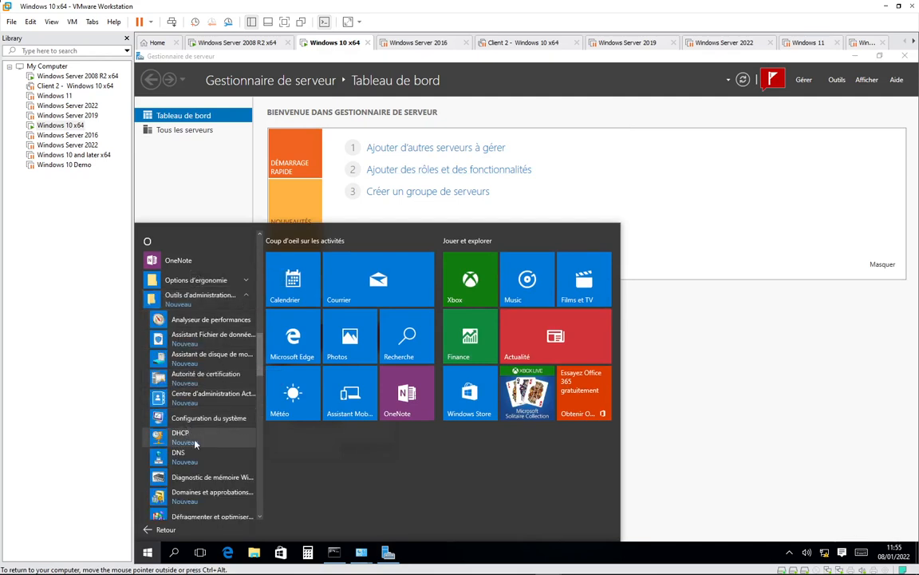
scroll(209, 479, down, 3)
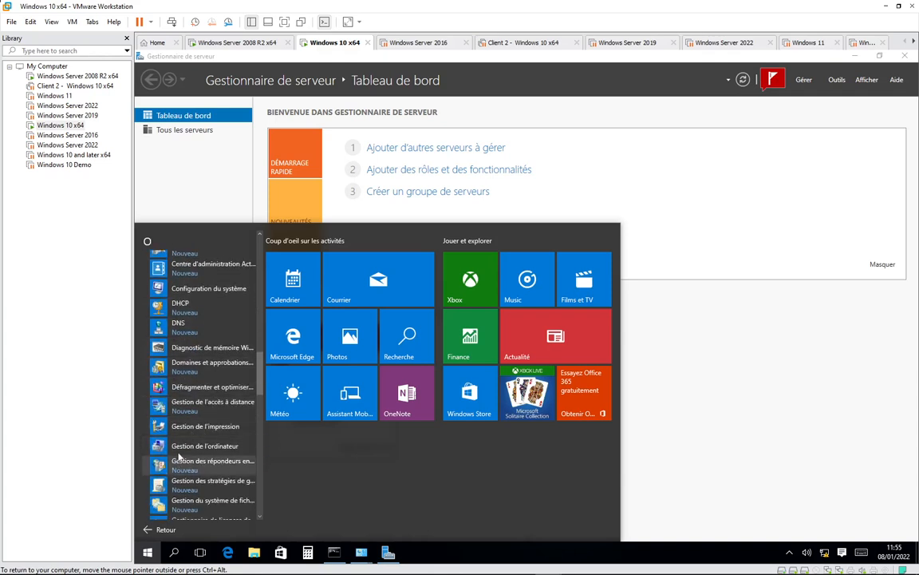
scroll(234, 469, down, 5)
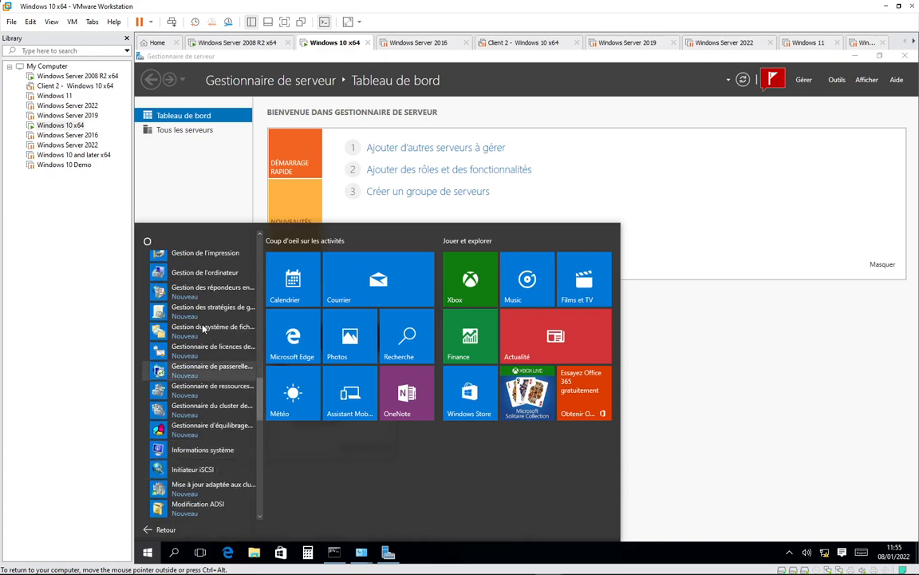
scroll(195, 474, down, 9)
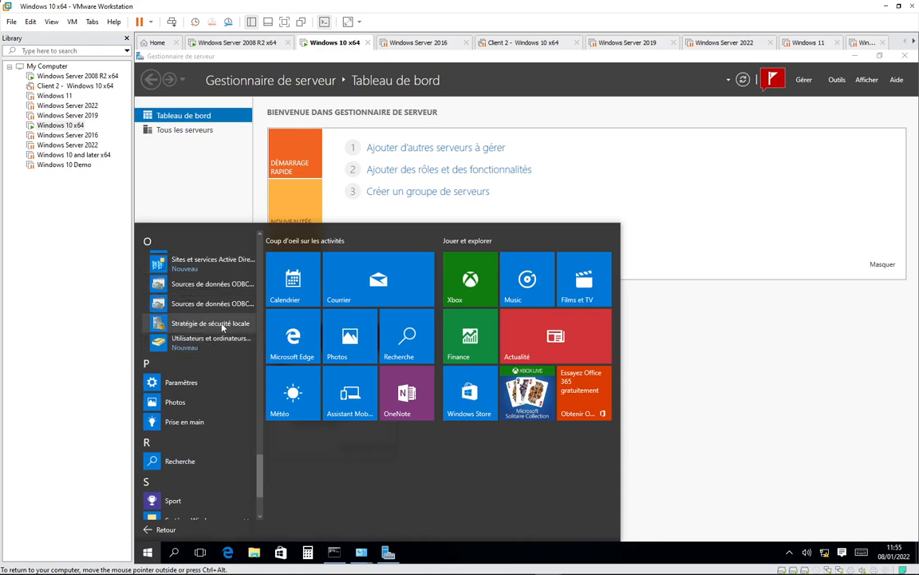
scroll(221, 327, up, 10)
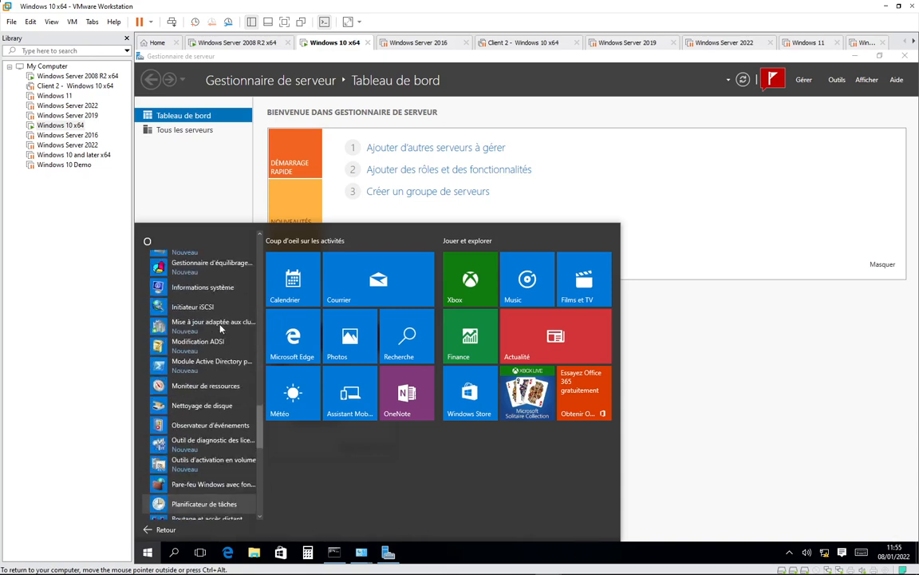
scroll(222, 327, up, 15)
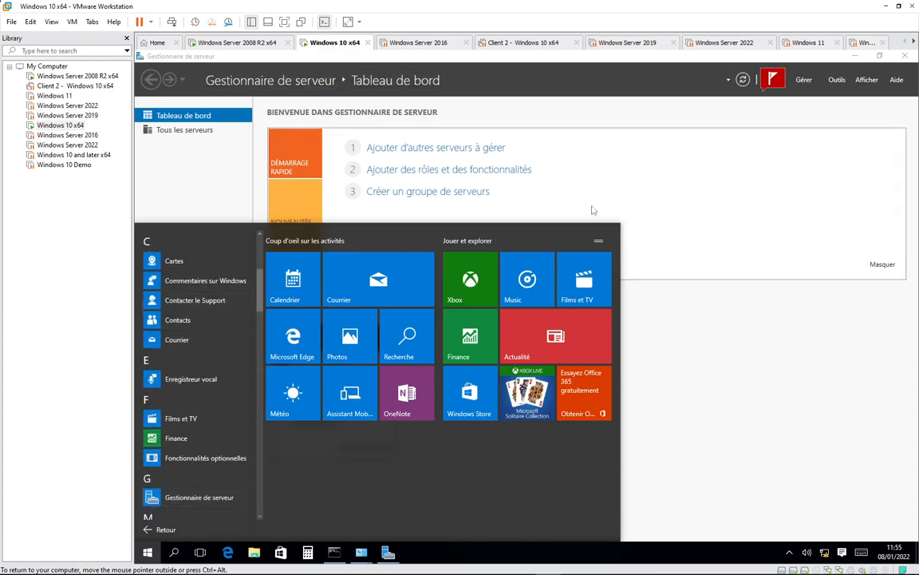
click(630, 242)
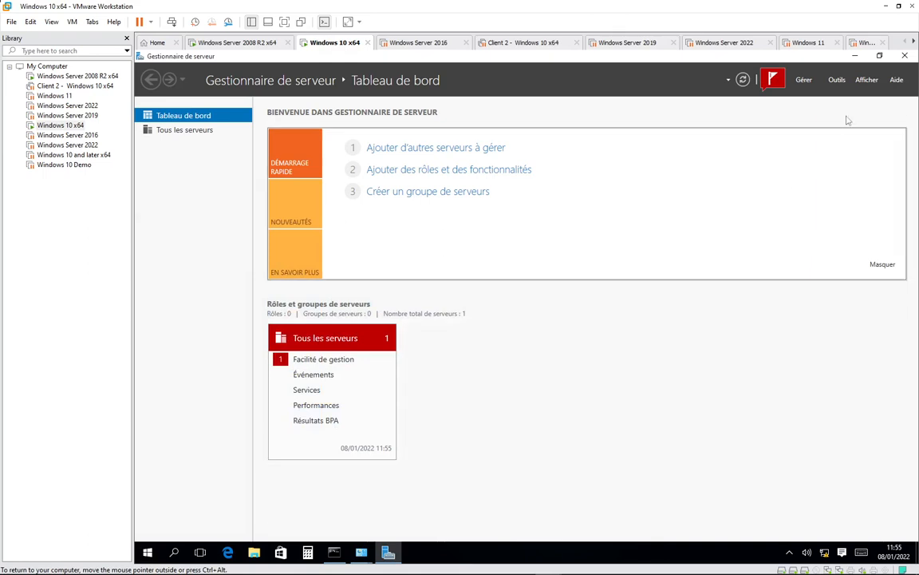
- Find 192.168.10.250 by DNS, add dc1.isga.ma to managed servers, and view its manageability
click(474, 149)
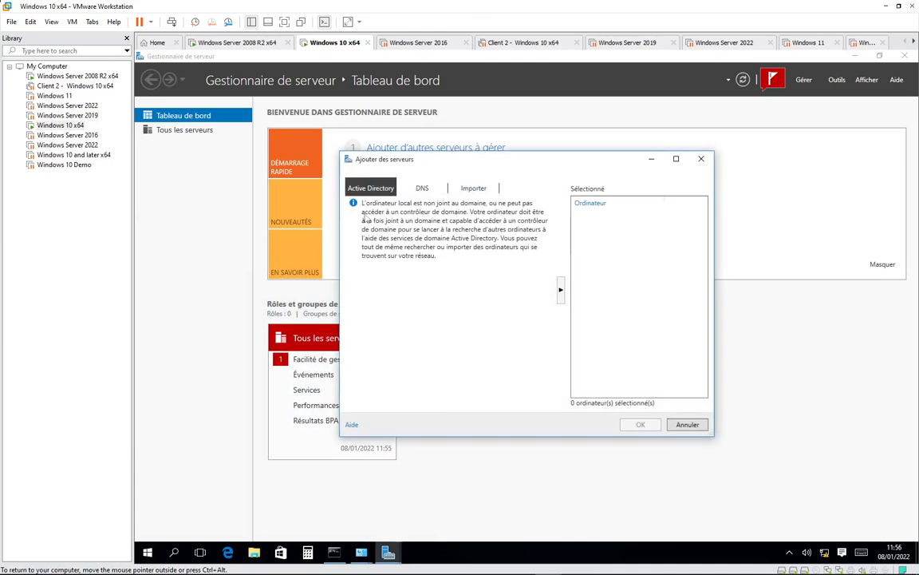
click(423, 188)
text(192)
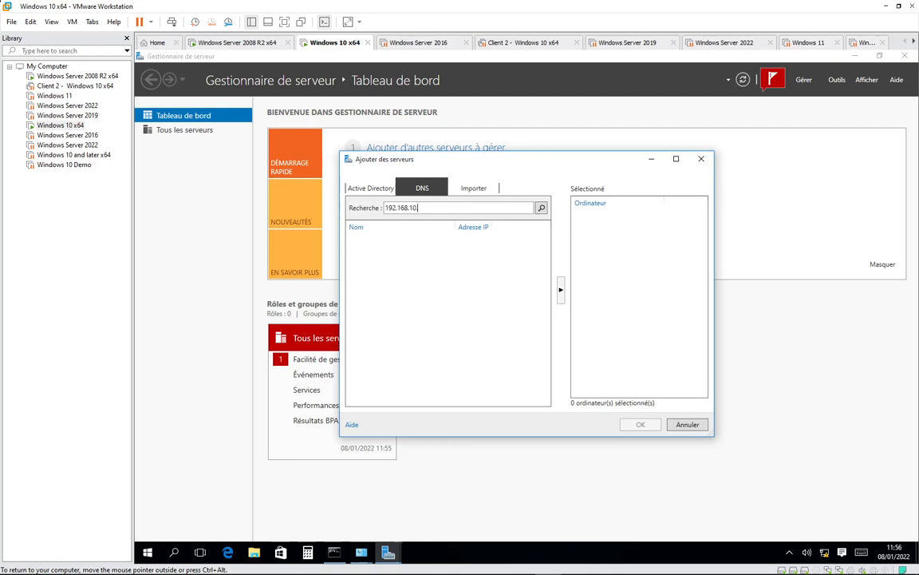
text(.168.10.250)
key(Return)
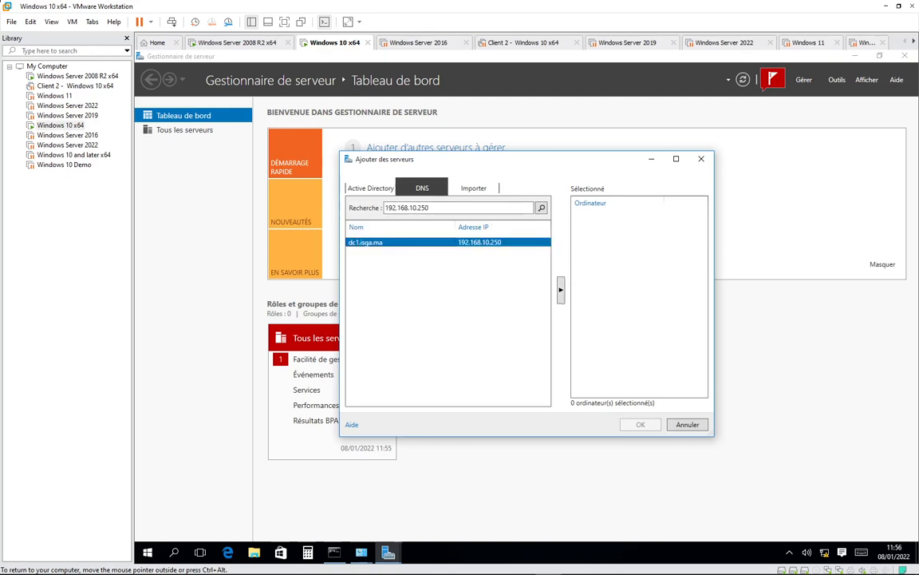
click(561, 290)
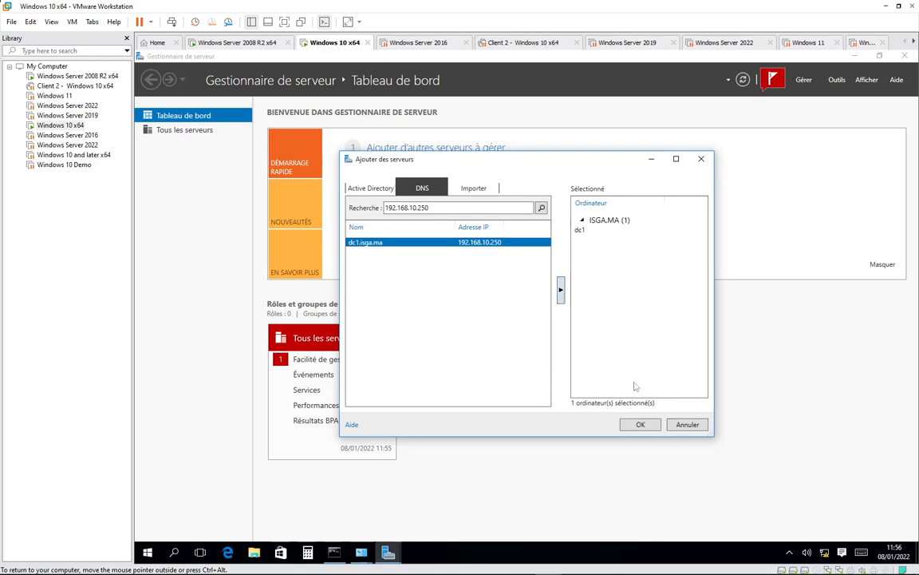
click(639, 425)
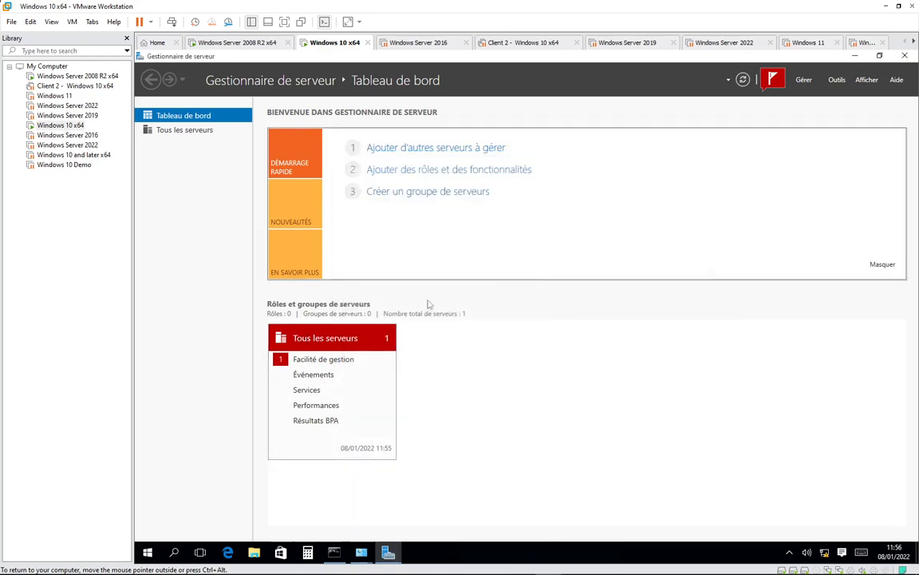
click(344, 359)
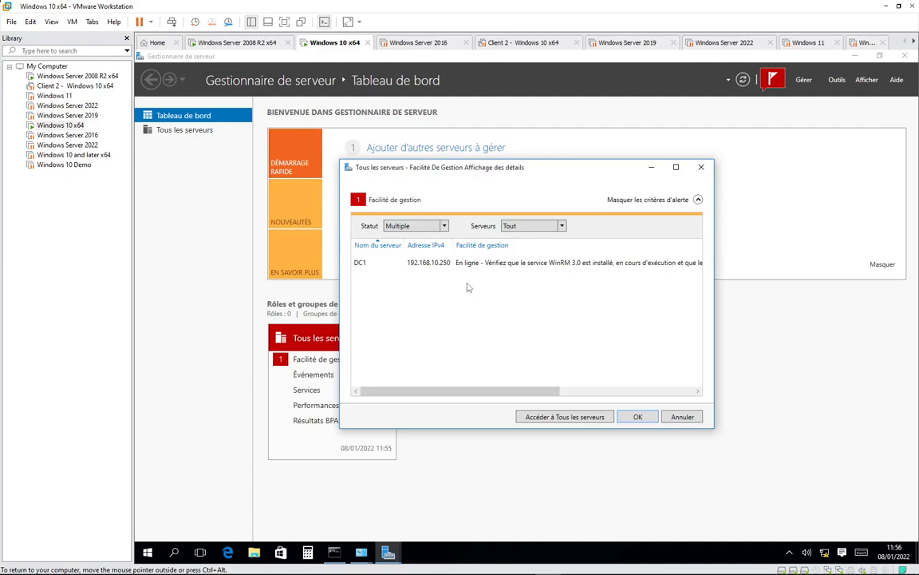
- Launch Centre d'administration Active Directory, dismiss the not-joined-to-domain error, and minimize Server Manager
click(837, 79)
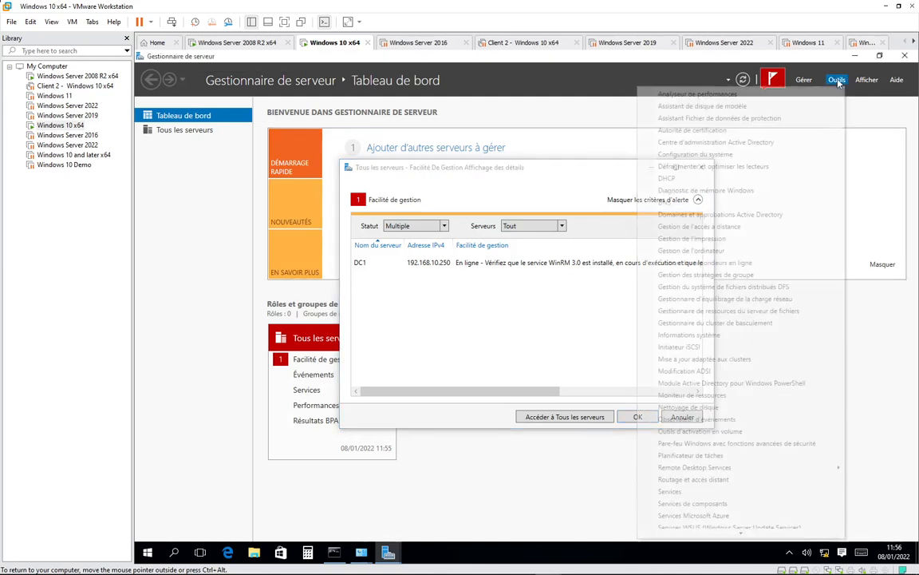
scroll(693, 335, down, 3)
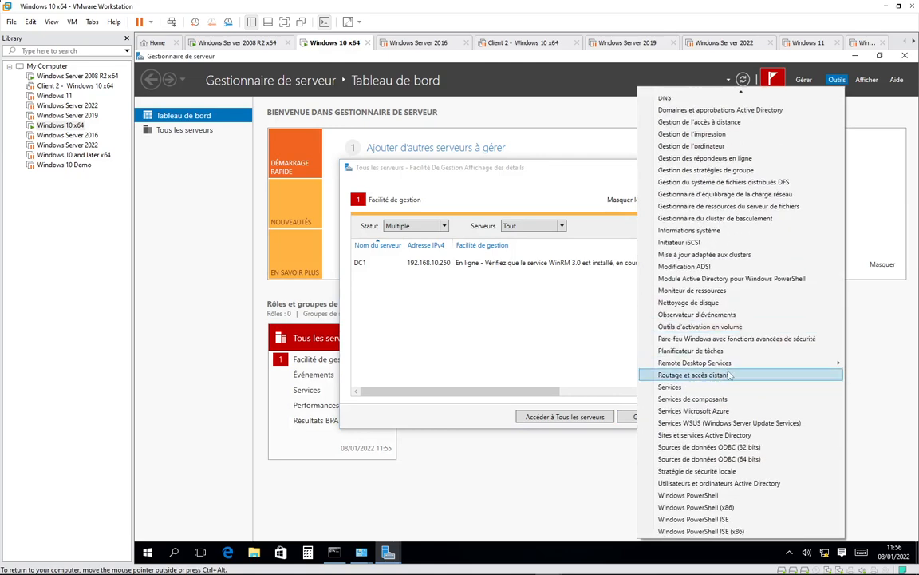
scroll(717, 169, up, 3)
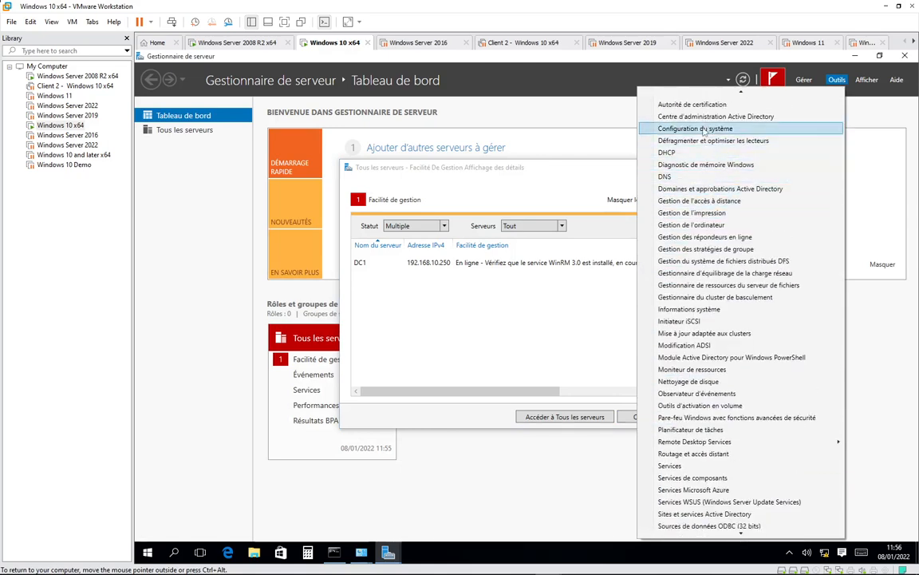
click(679, 118)
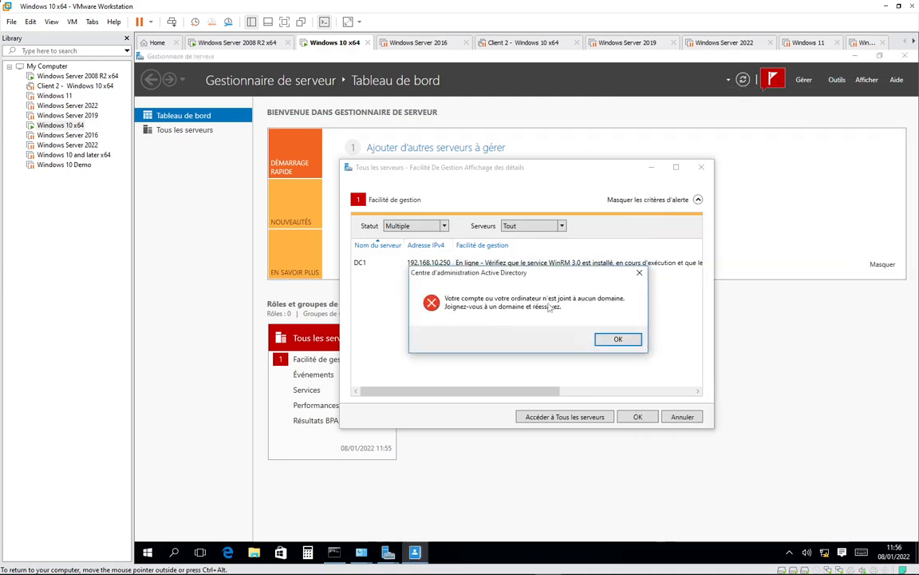
click(619, 340)
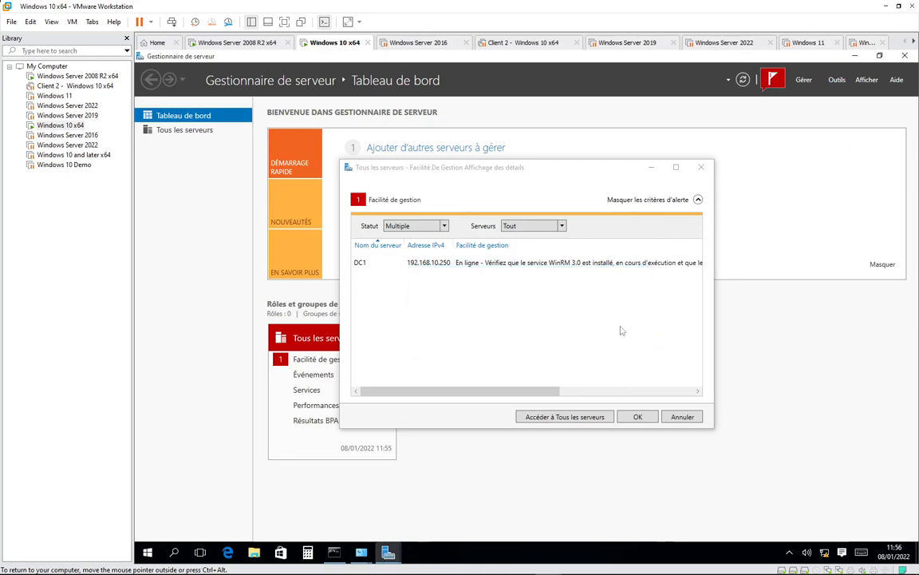
click(702, 167)
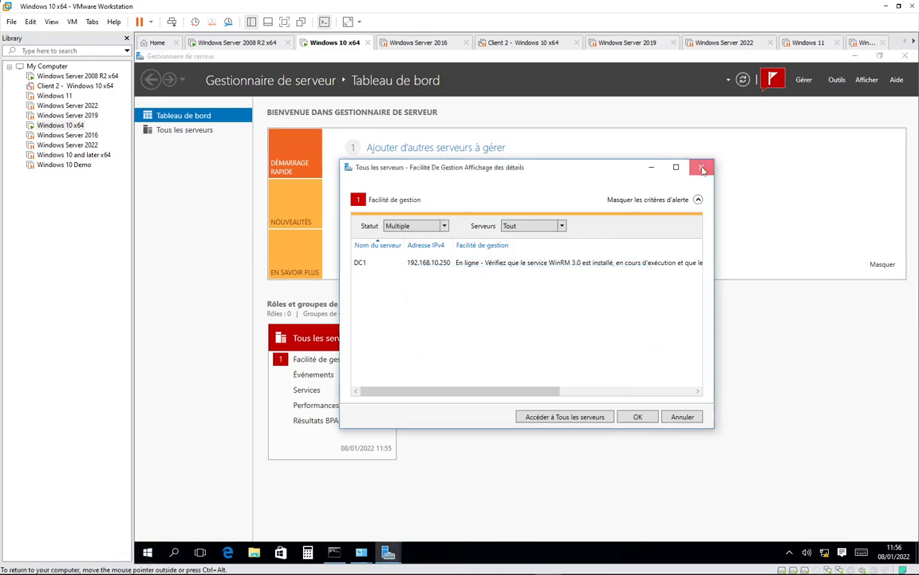
click(857, 56)
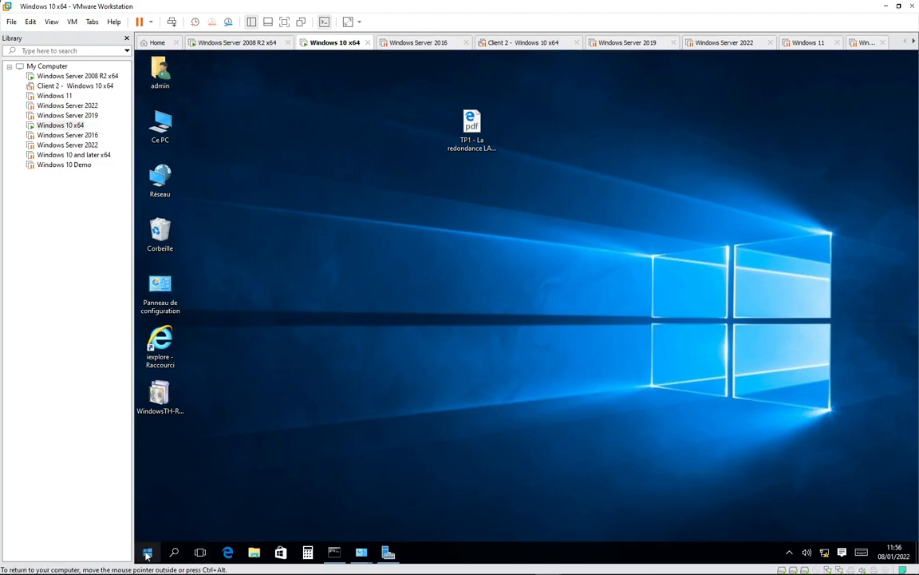
- Switch to the ISGA domain user account and enter its current password
key(super)
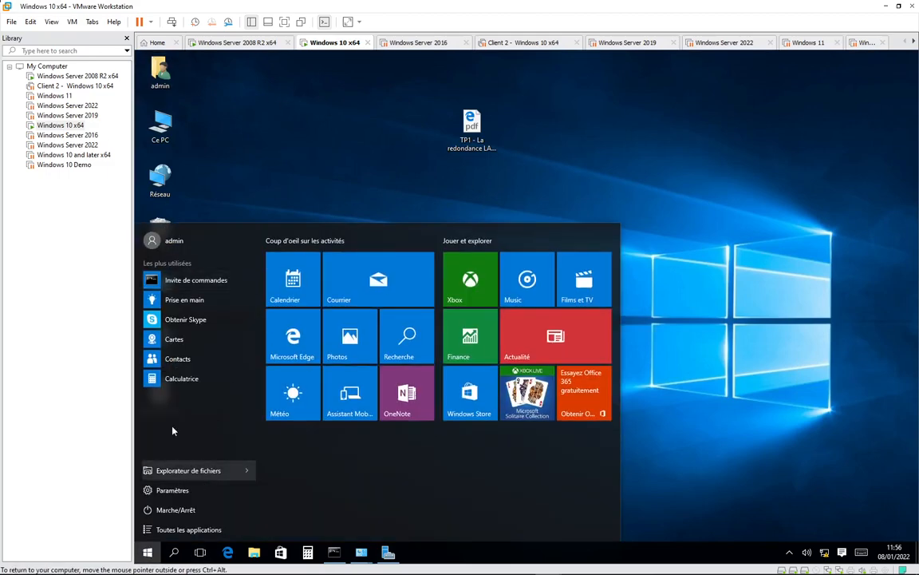
click(177, 241)
click(171, 326)
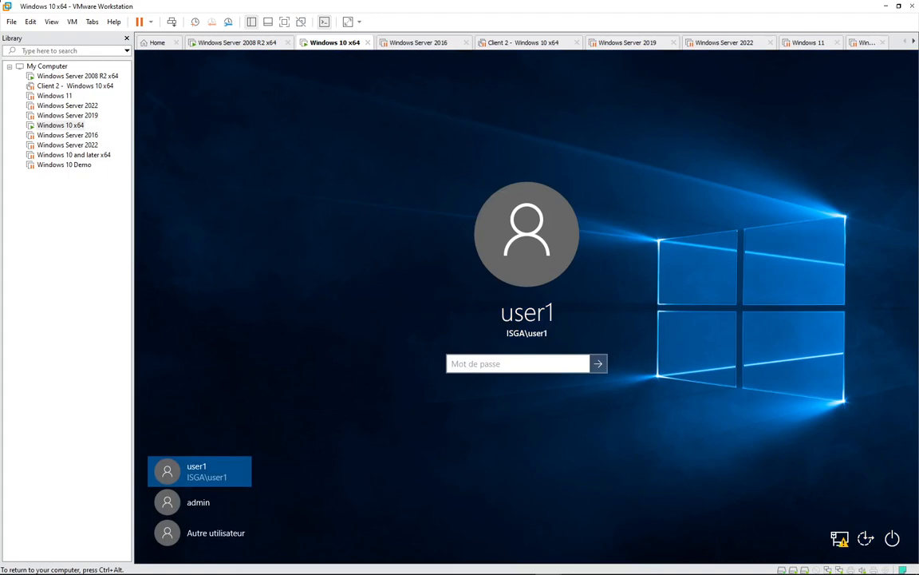
text(•••)
key(BackSpace)
key(BackSpace)
key(BackSpace)
text(••••••)
key(Return)
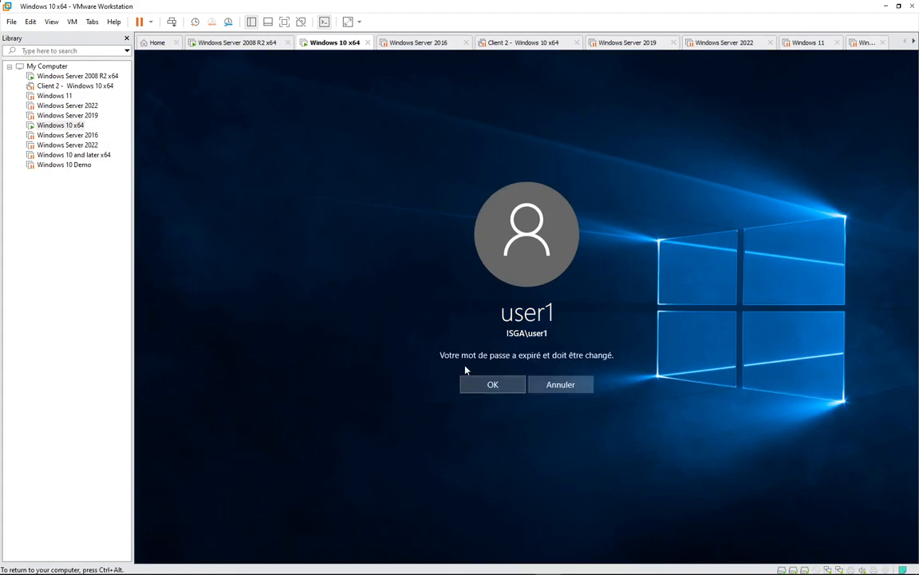
- Replace the expired password with a new, confirmed one and sign in
click(491, 385)
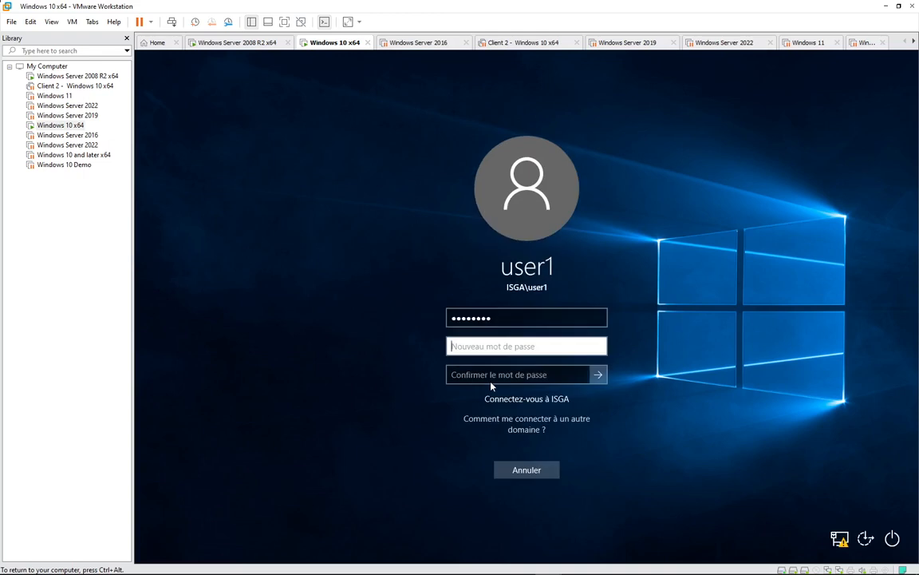
text(••••••••)
key(Tab)
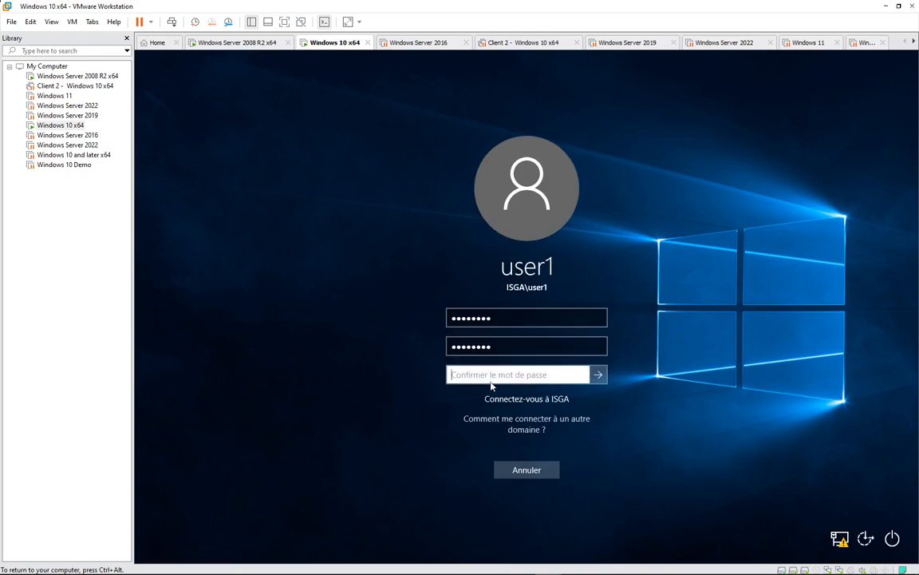
text(••••••••)
key(Return)
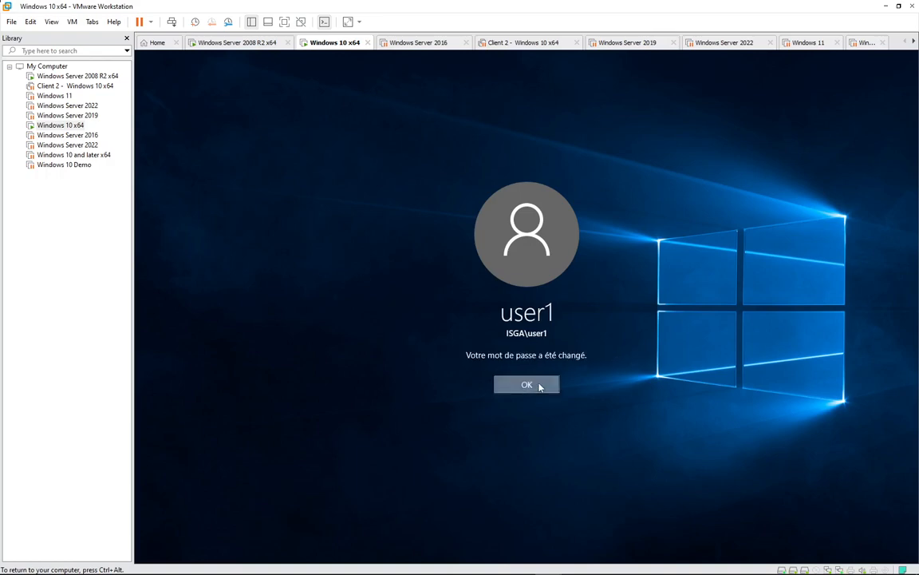
click(539, 384)
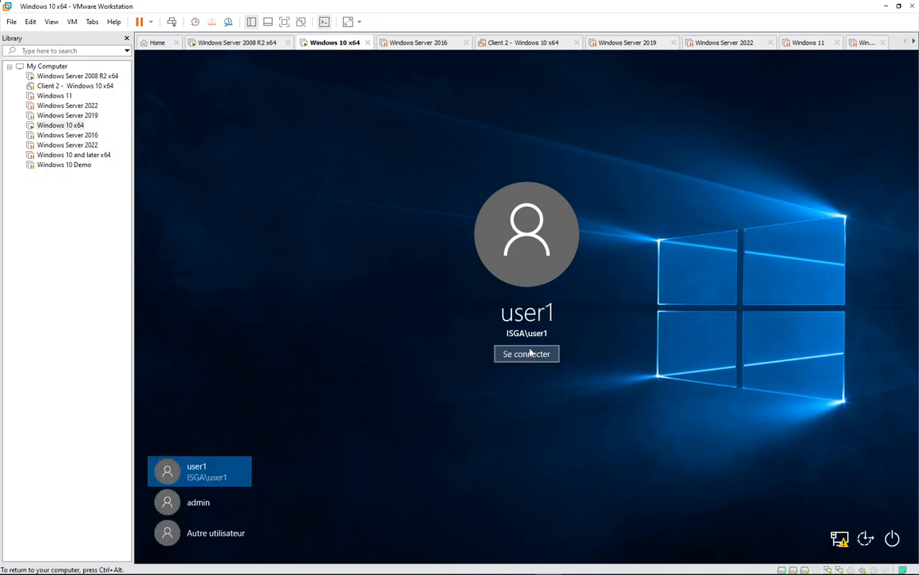
click(527, 353)
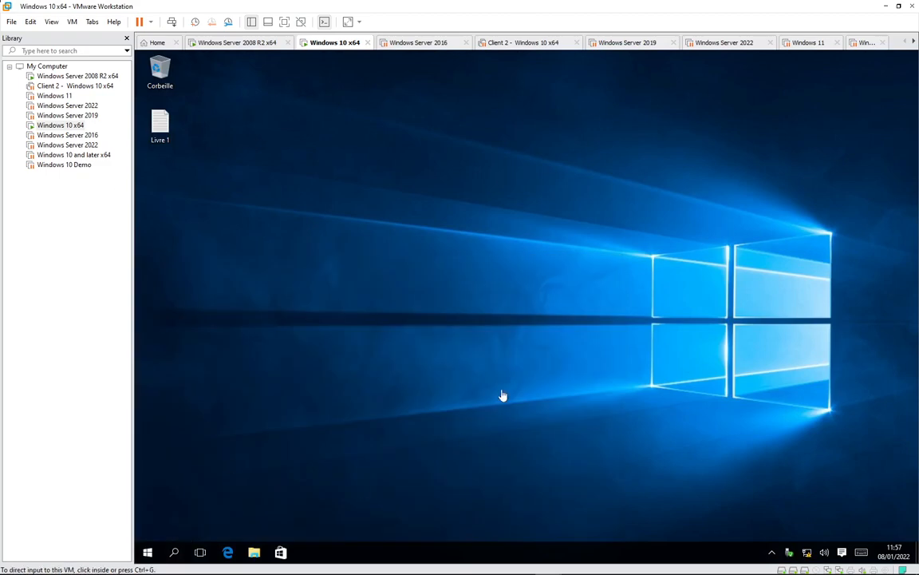
- Expand Outils d'administration in the full app list, then dismiss the Start menu
click(148, 552)
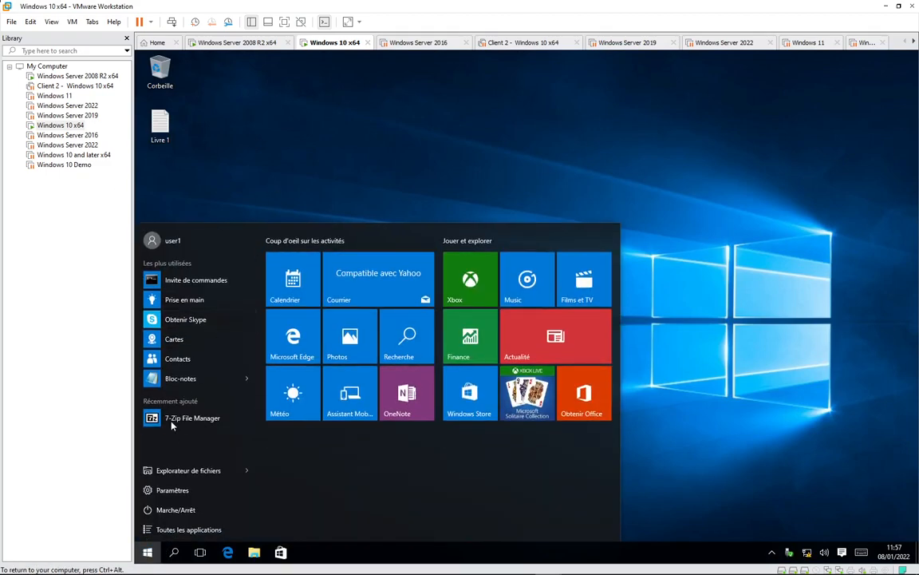
click(177, 529)
scroll(198, 372, down, 10)
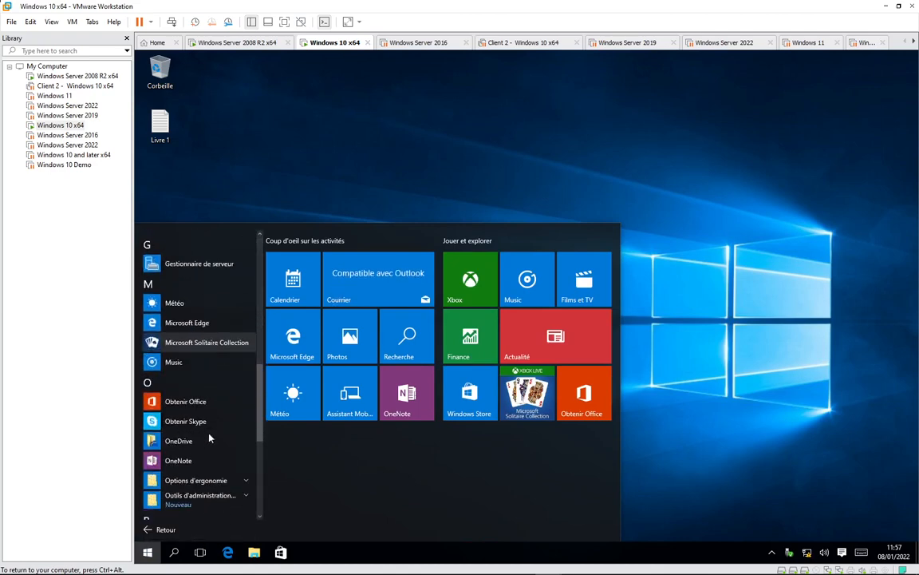
scroll(214, 367, down, 3)
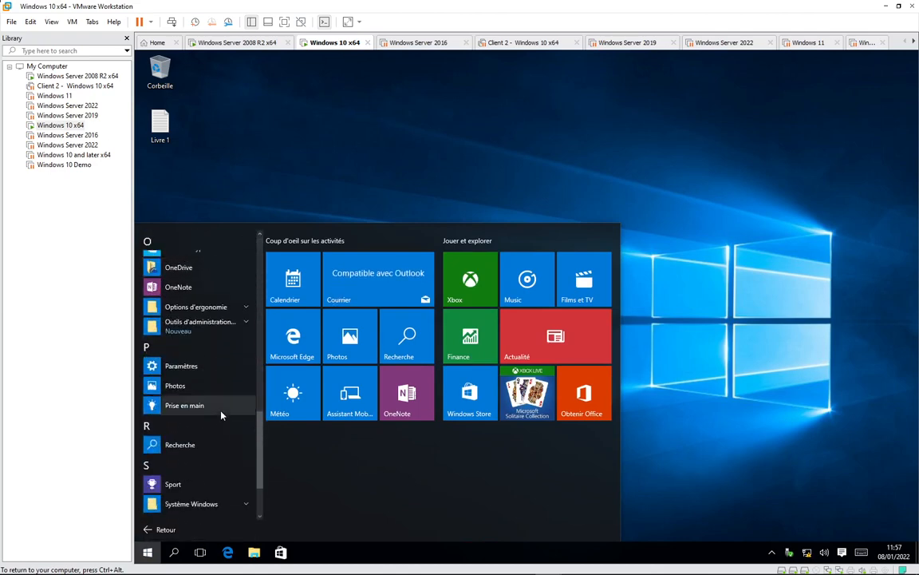
click(214, 336)
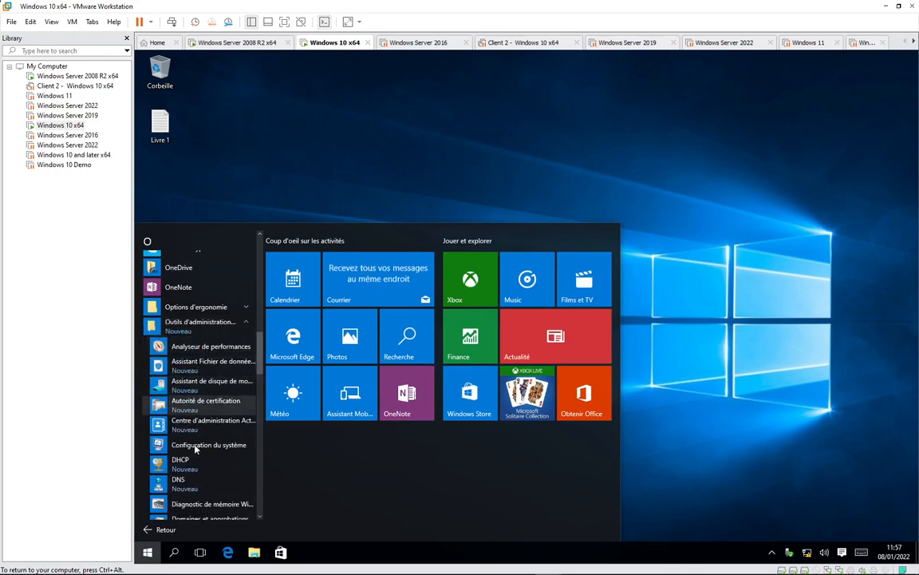
scroll(223, 467, down, 3)
mouse_move(768, 564)
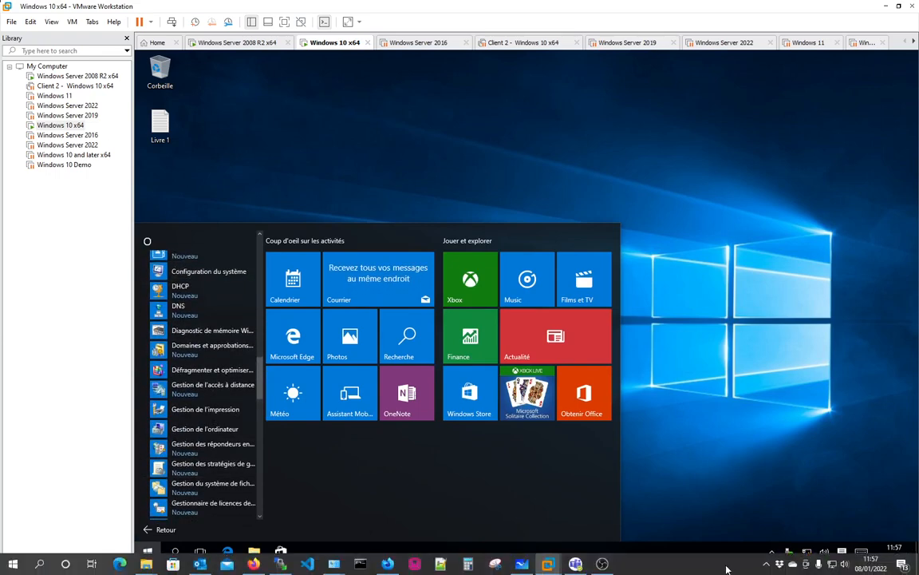
click(767, 564)
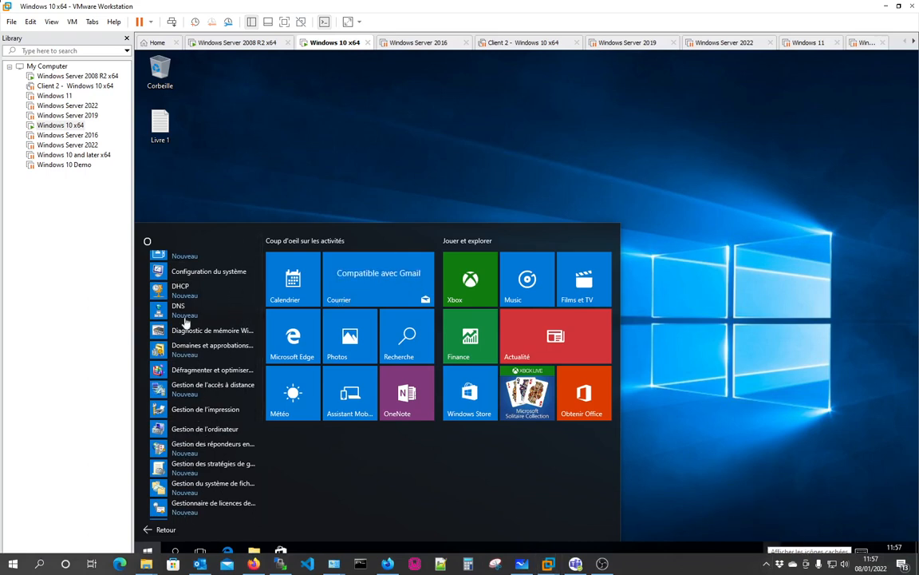
click(149, 548)
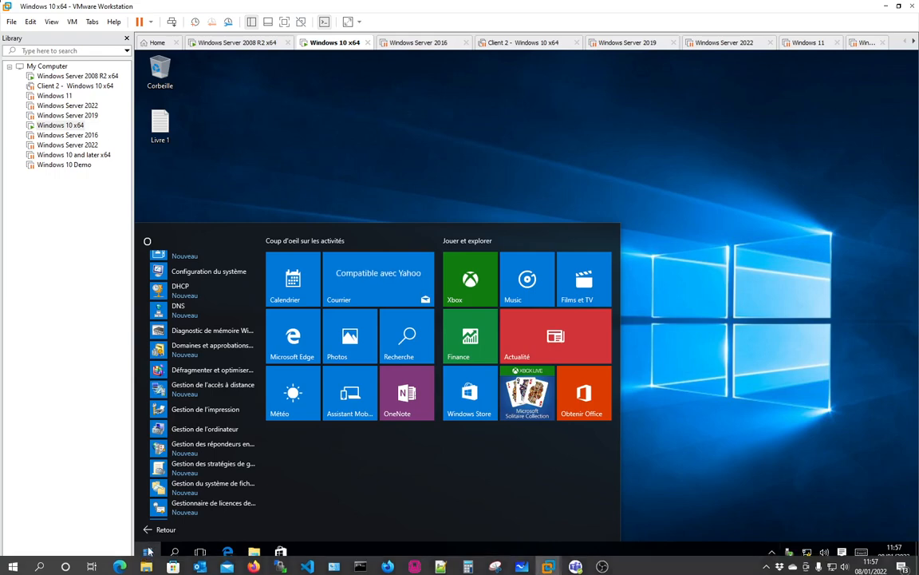
- Reopen All apps and expand Outils d'administration down to Utilisateurs et ordinateurs Active Directory
click(149, 551)
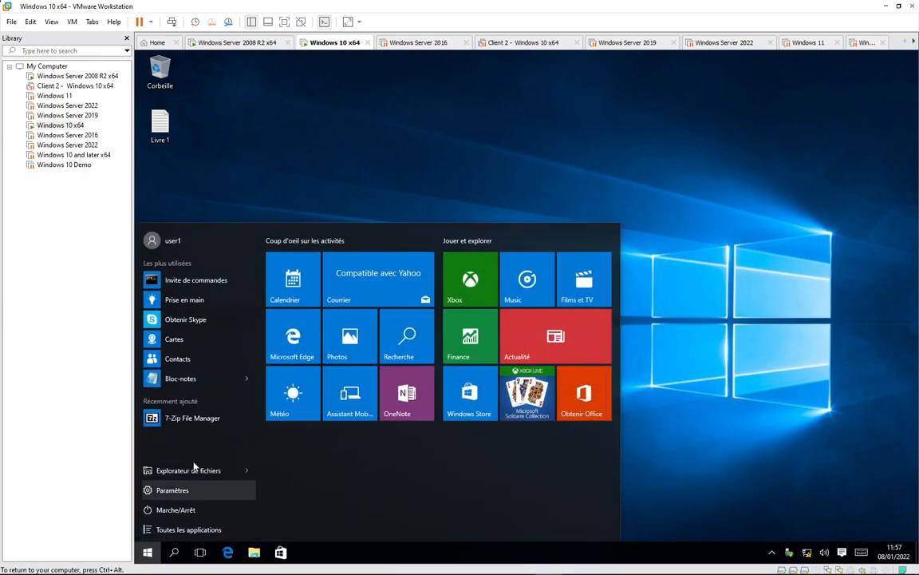
click(171, 527)
scroll(194, 466, down, 15)
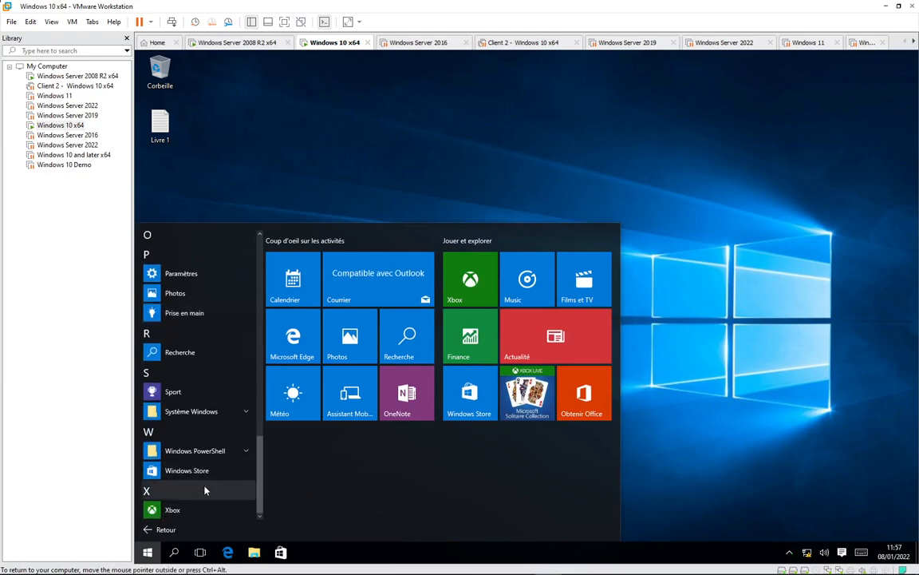
scroll(206, 479, up, 3)
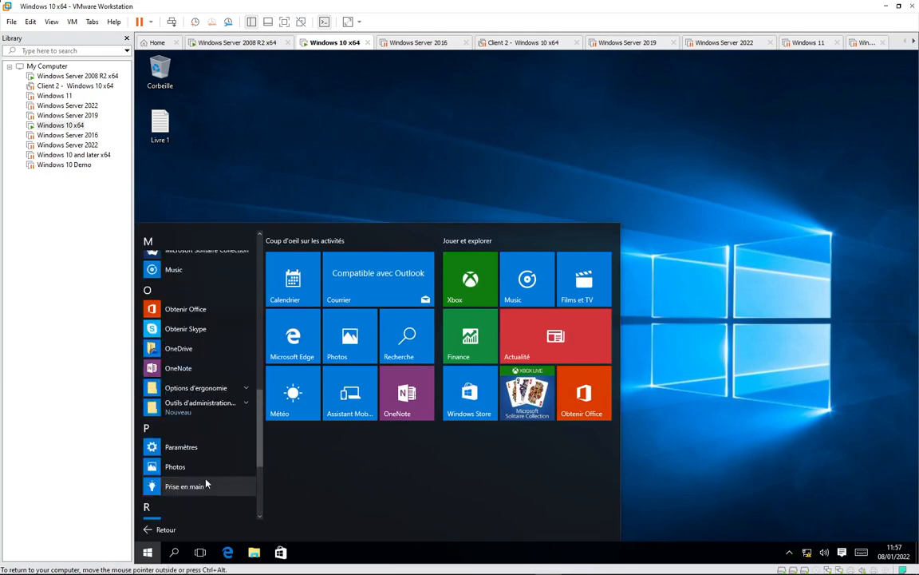
click(241, 404)
scroll(214, 471, down, 10)
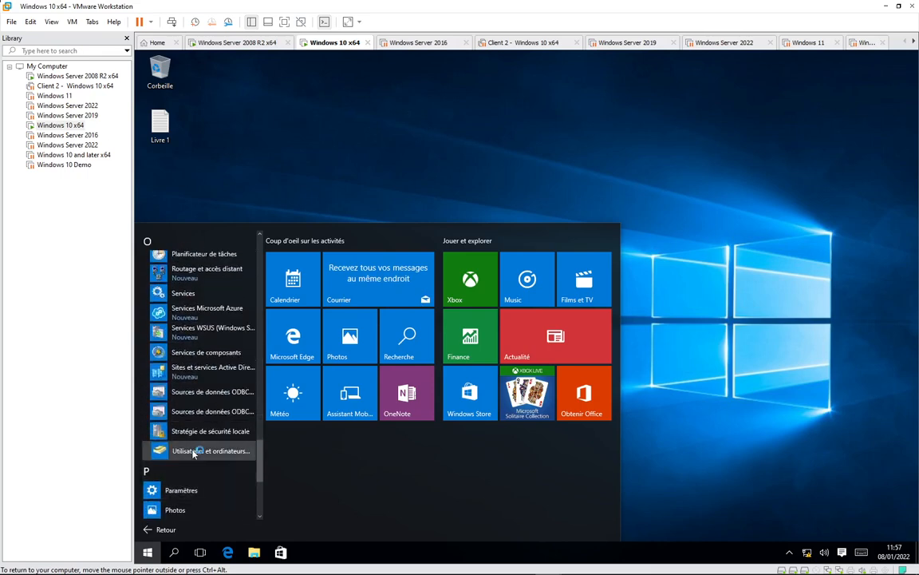
- Launch Active Directory Users and Computers, expand the isga.ma domain, then close the console
click(193, 452)
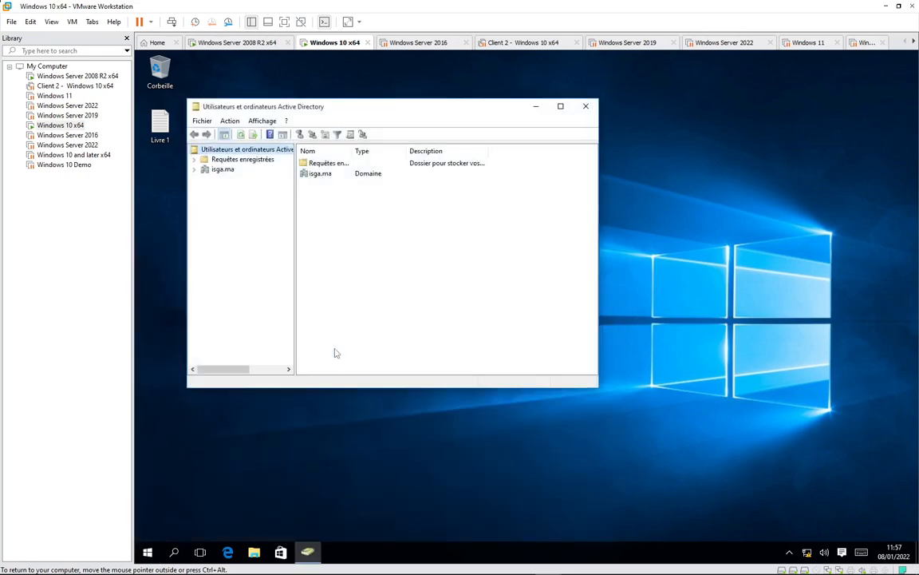
click(194, 169)
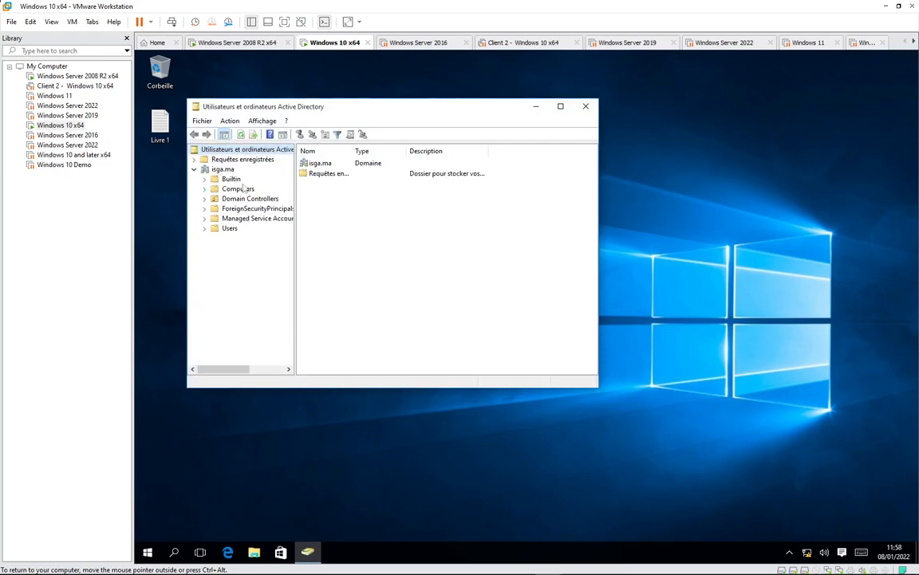
click(587, 108)
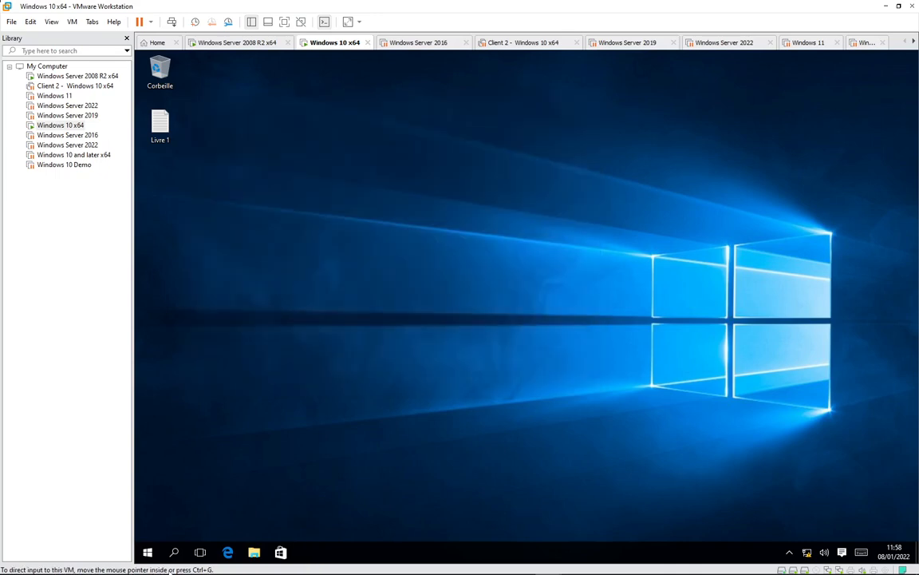
- Search 'pann' to open Panneau de configuration, then its Outils d'administration folder of 43 tools
click(149, 553)
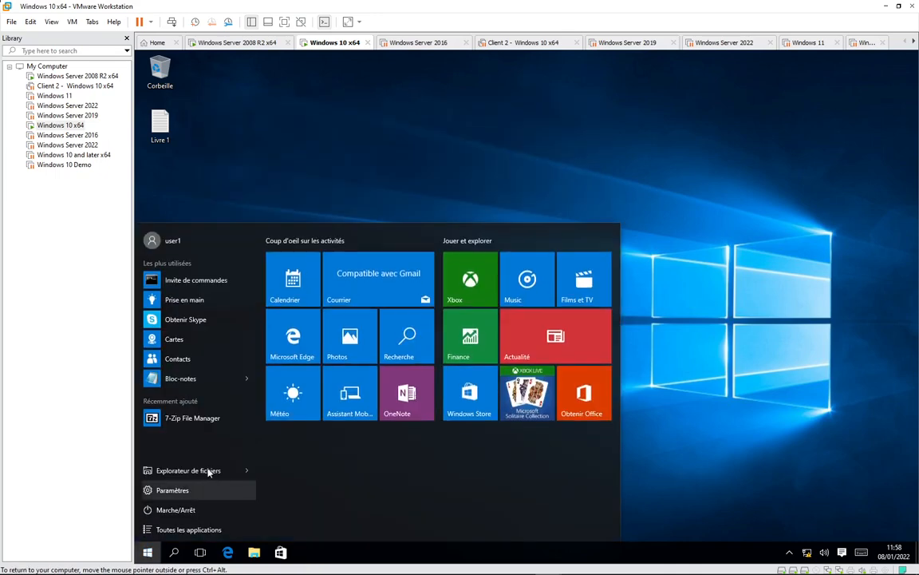
click(175, 552)
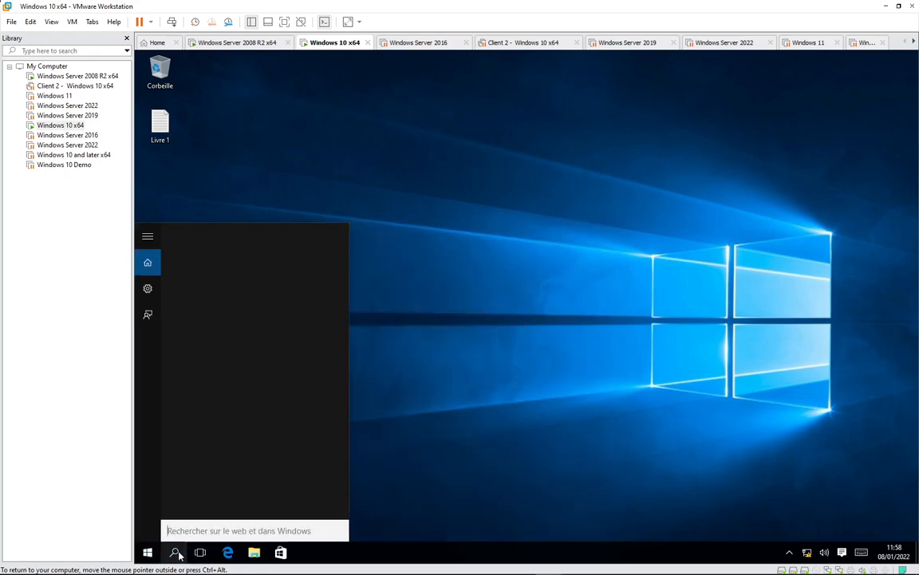
text(pann)
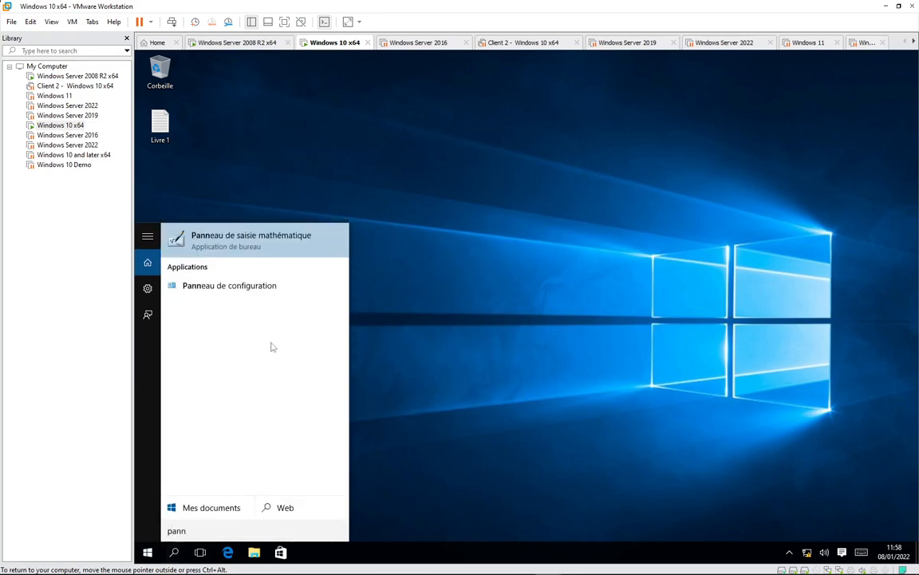
click(244, 287)
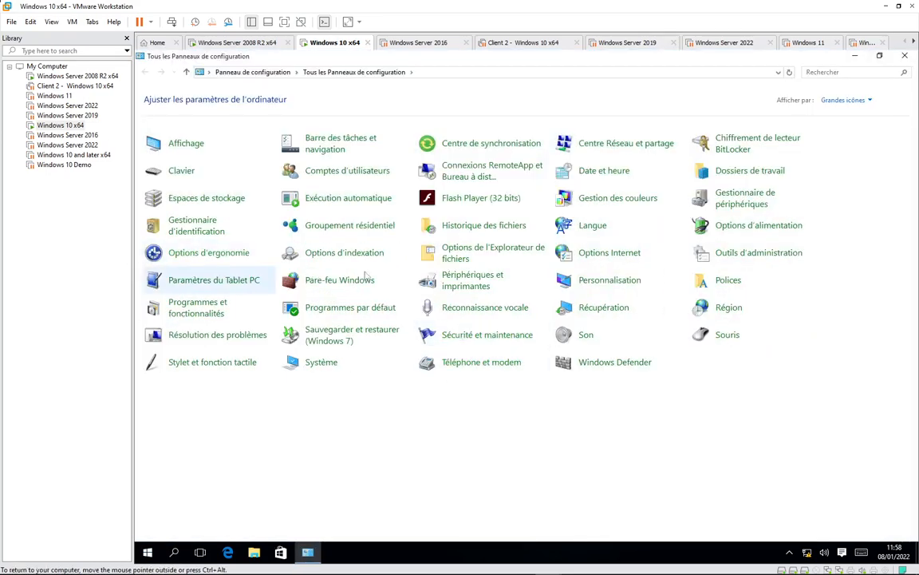
click(742, 255)
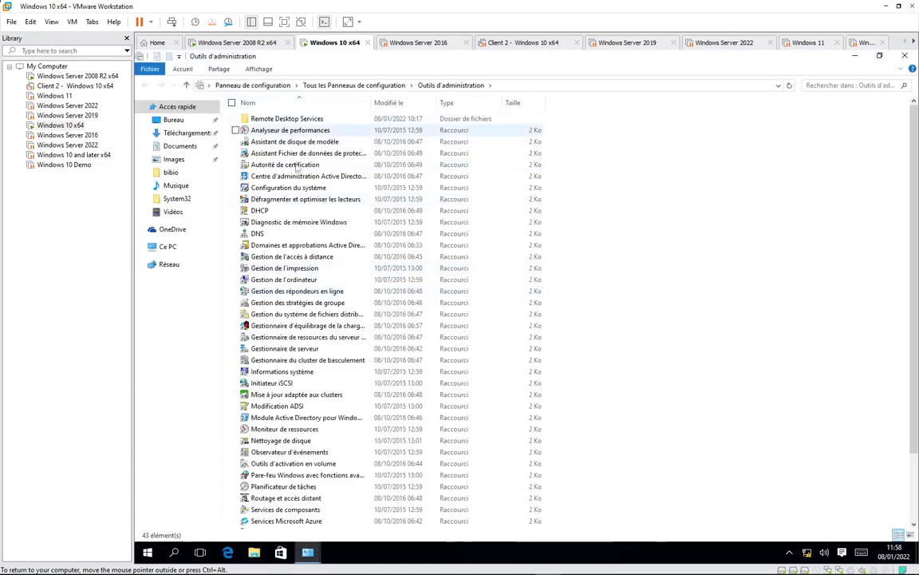
scroll(304, 407, down, 3)
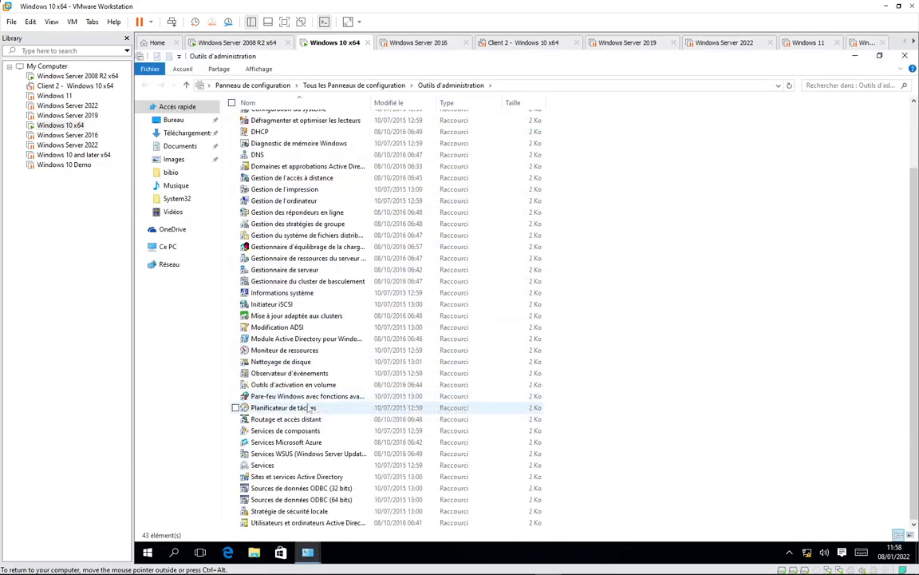
- Select the AD Users and Computers shortcut and inspect its context menu without choosing anything
click(329, 522)
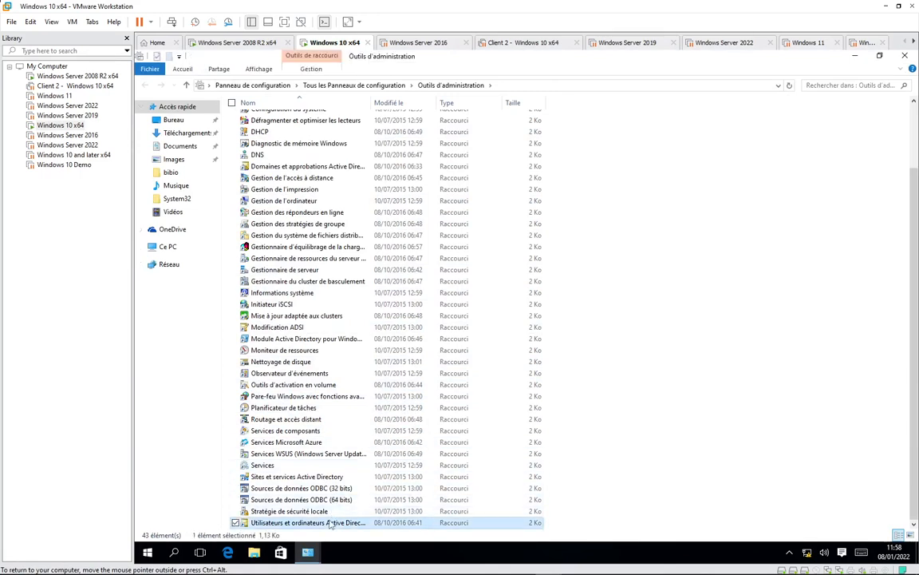
right_click(330, 524)
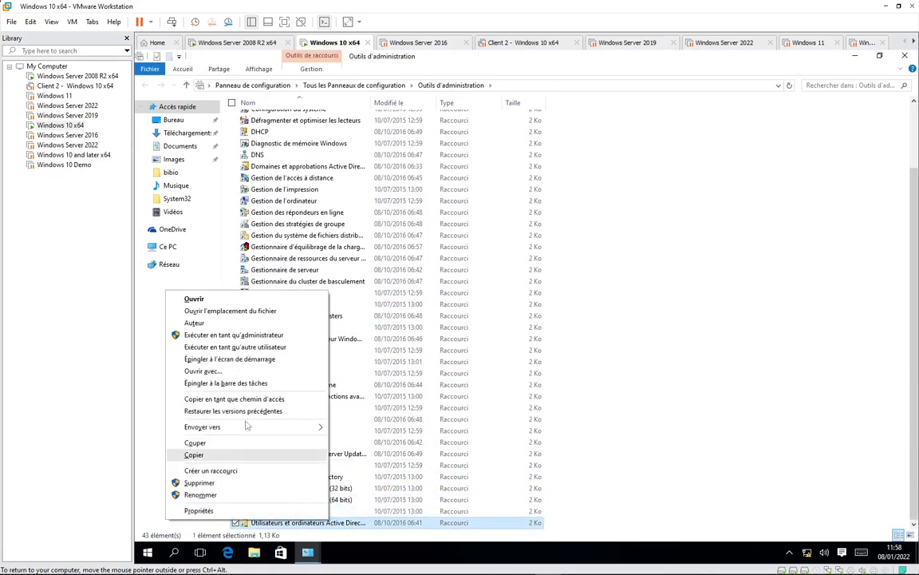
click(781, 417)
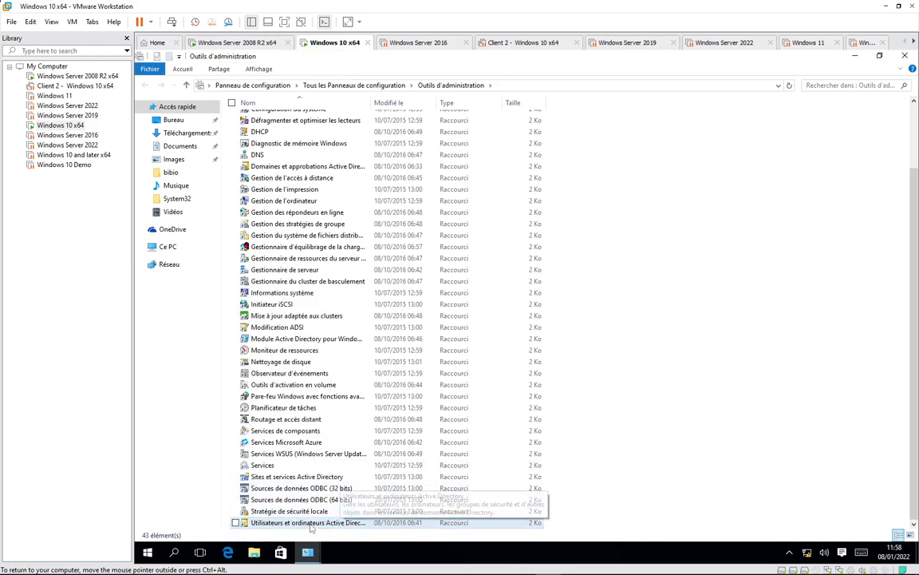
click(310, 523)
right_click(310, 522)
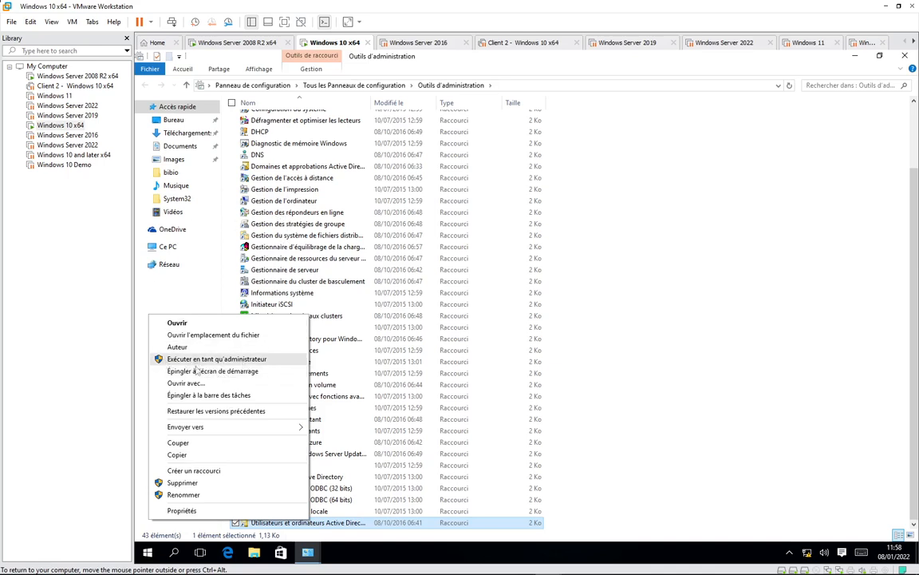
click(631, 396)
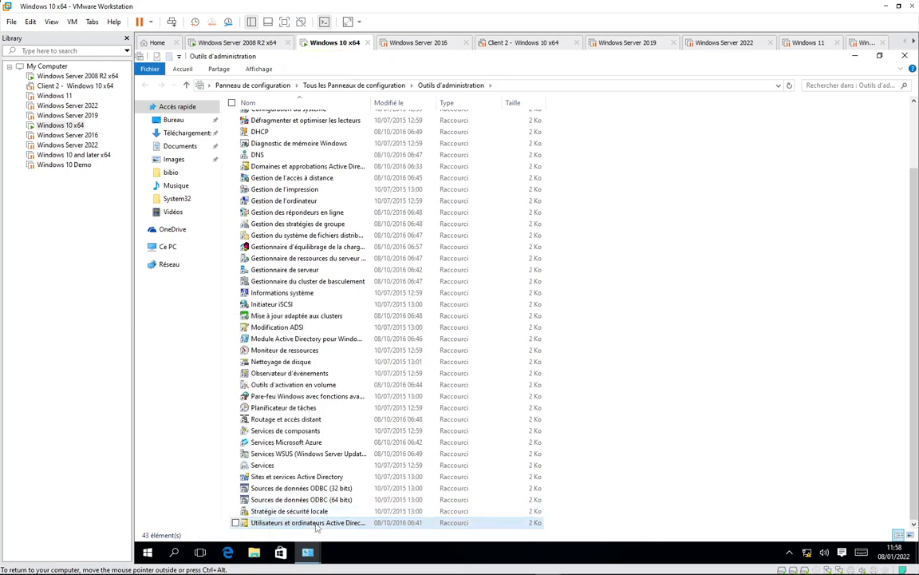
- Run AD Users and Computers with domain administrator credentials, maximize it, then switch to the Server 2008 R2 VM
right_click(317, 524)
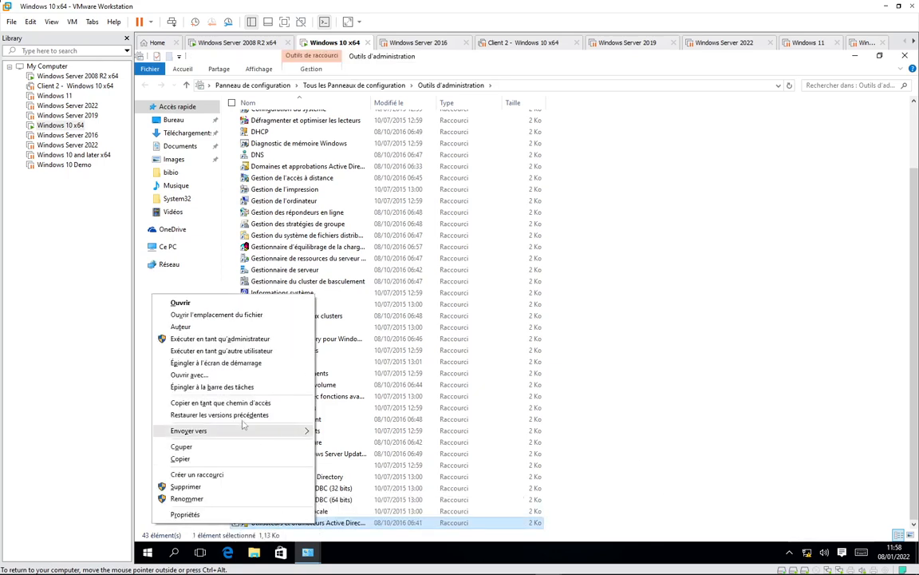
click(247, 352)
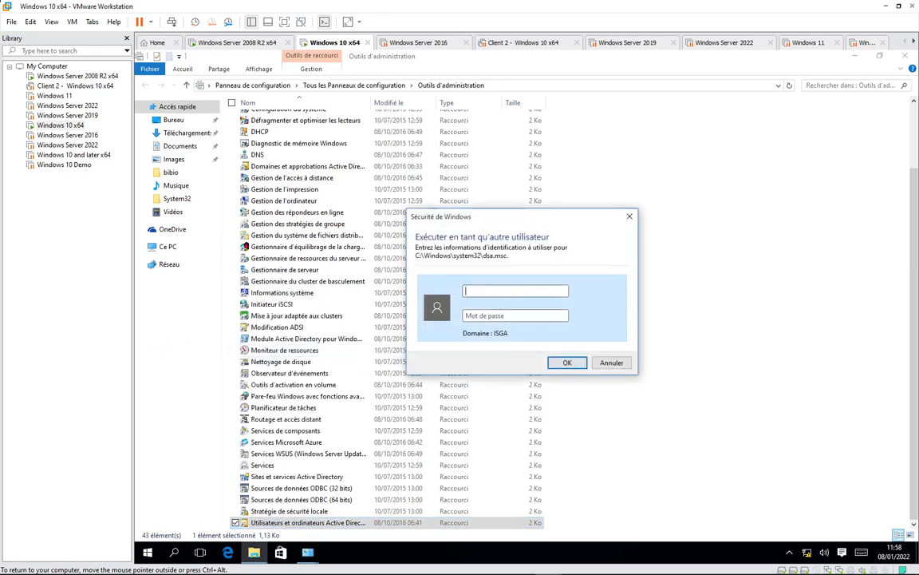
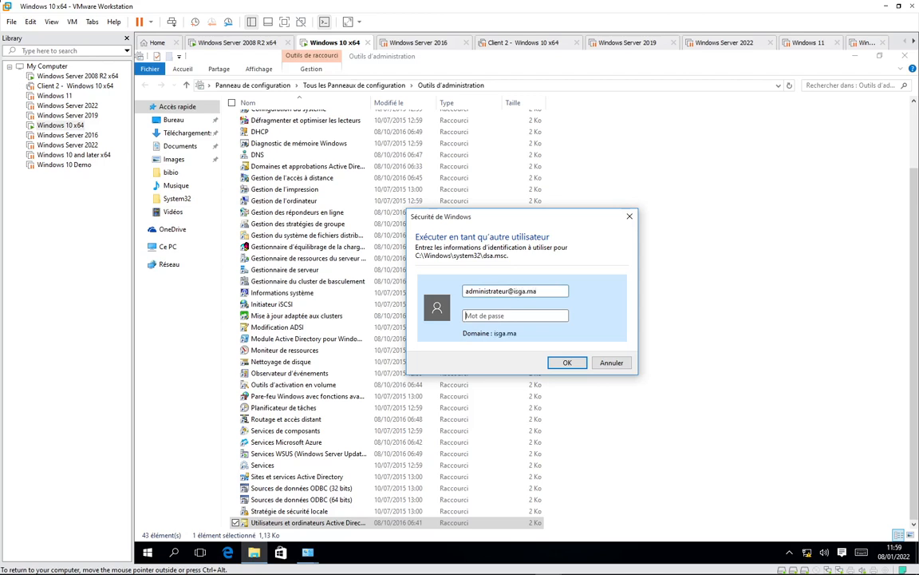
text(****)
key(Return)
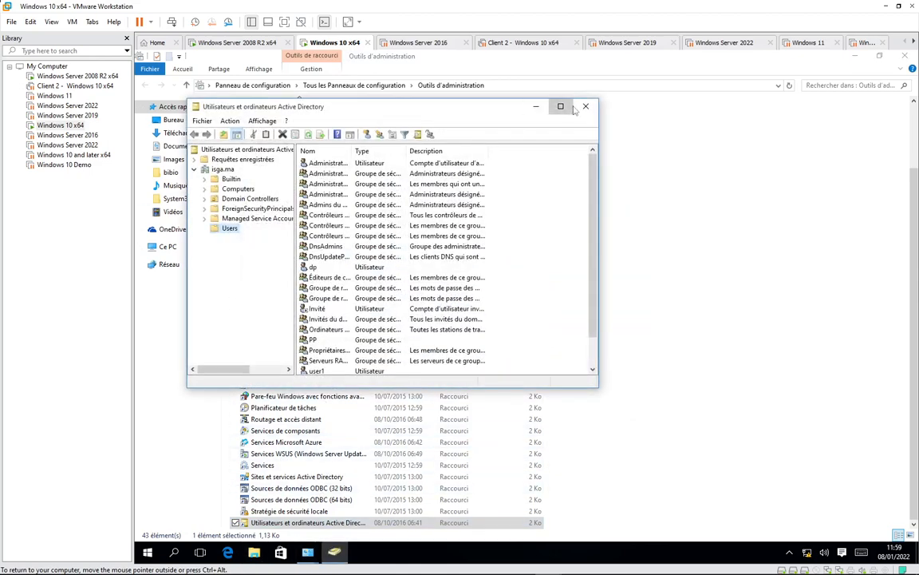
click(559, 106)
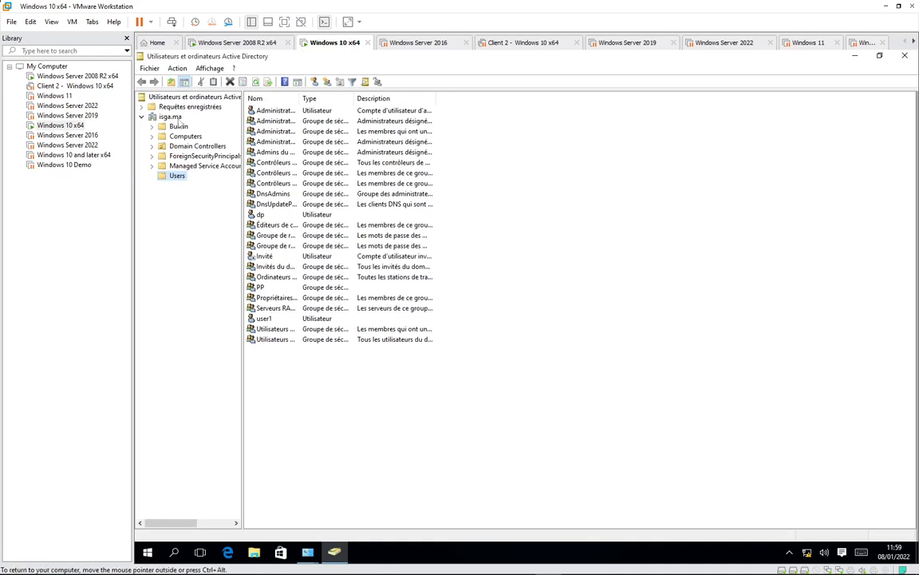
click(239, 42)
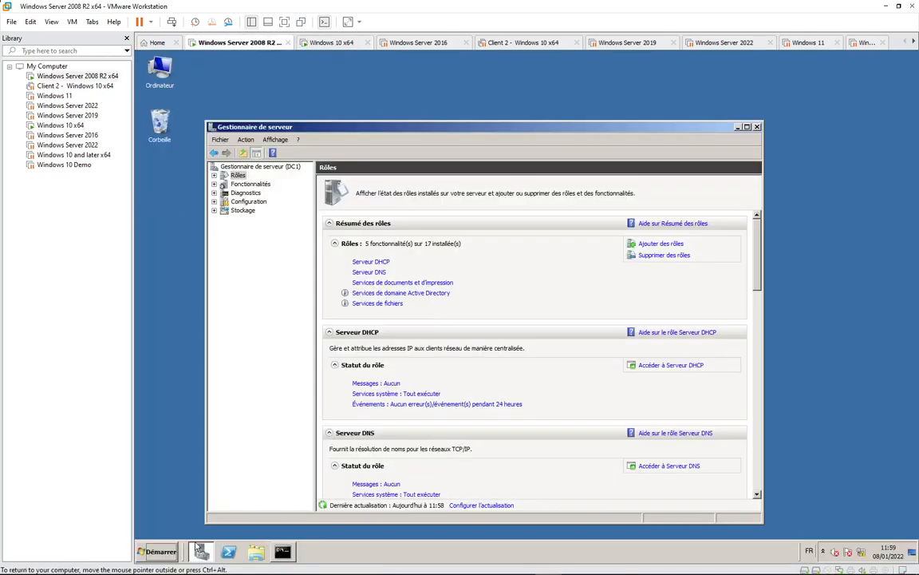
- On the Server 2008 R2 VM, launch Active Directory Users and Computers and show isga.ma's Users container
click(157, 550)
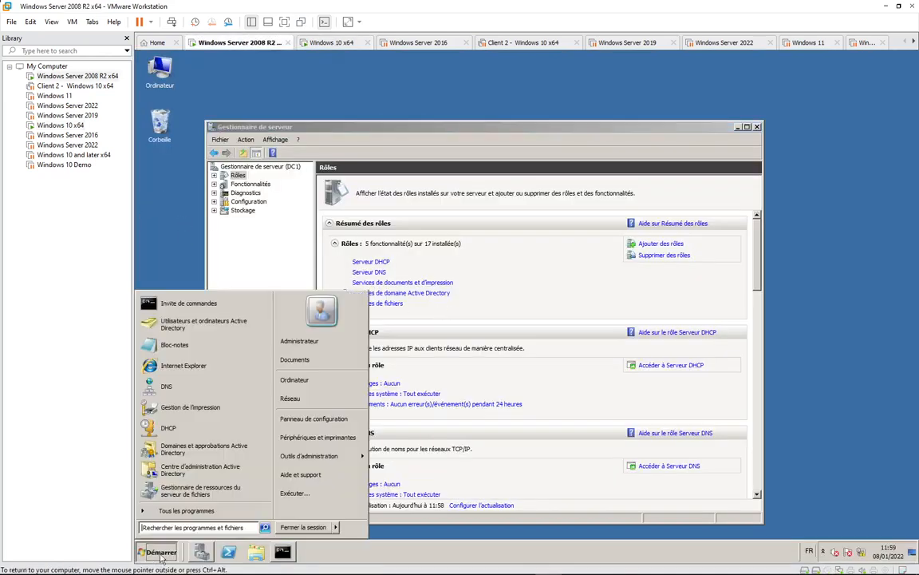
click(186, 329)
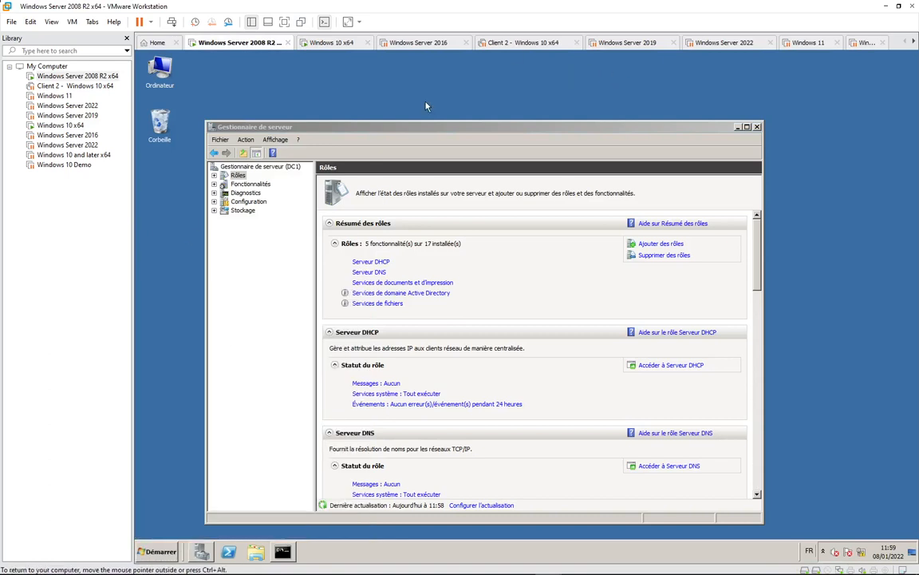
click(737, 128)
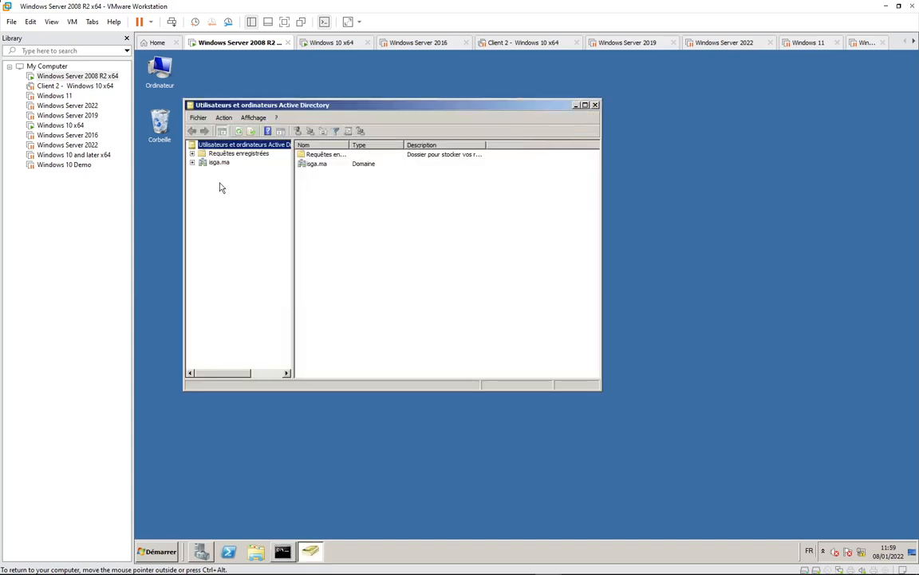
click(191, 163)
click(226, 215)
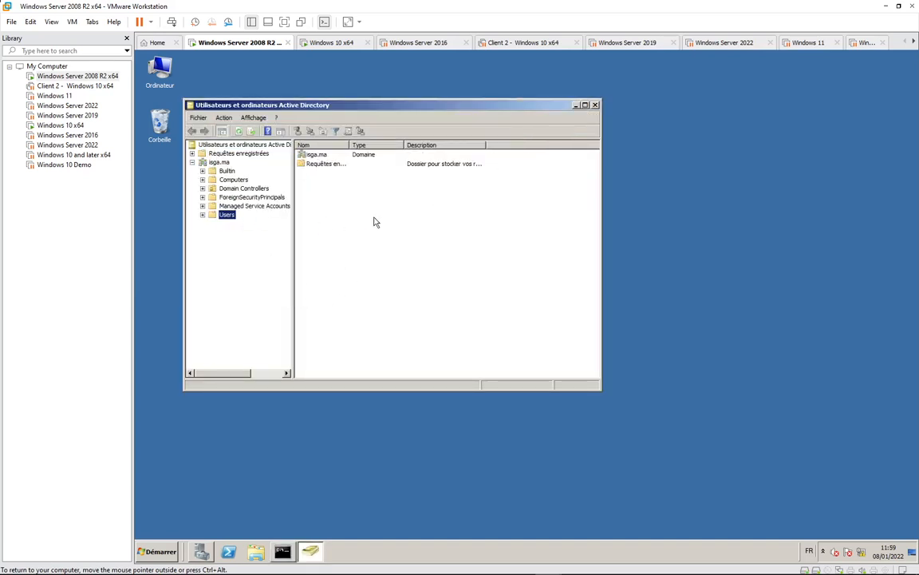
click(332, 42)
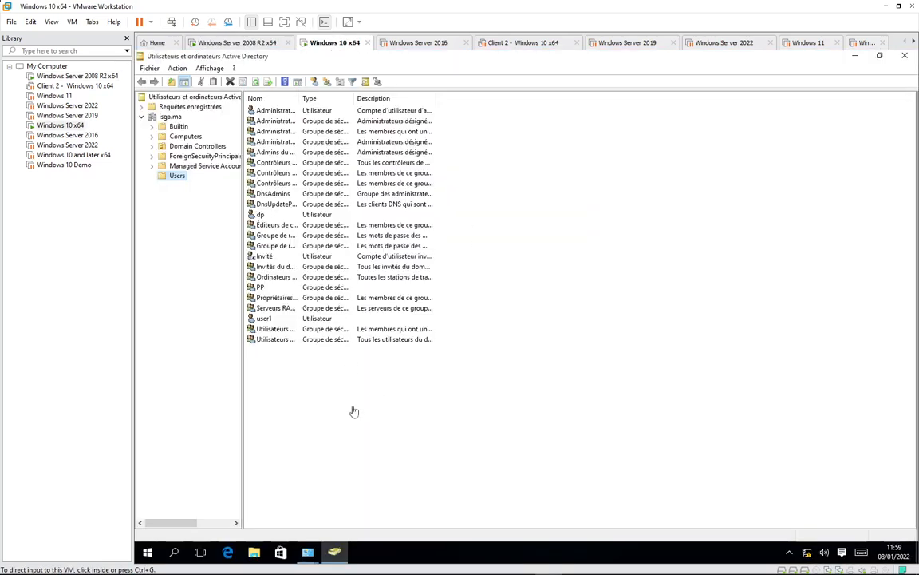
- Close the Windows 10 VM's Active Directory Users and Computers console without creating a new object
click(292, 372)
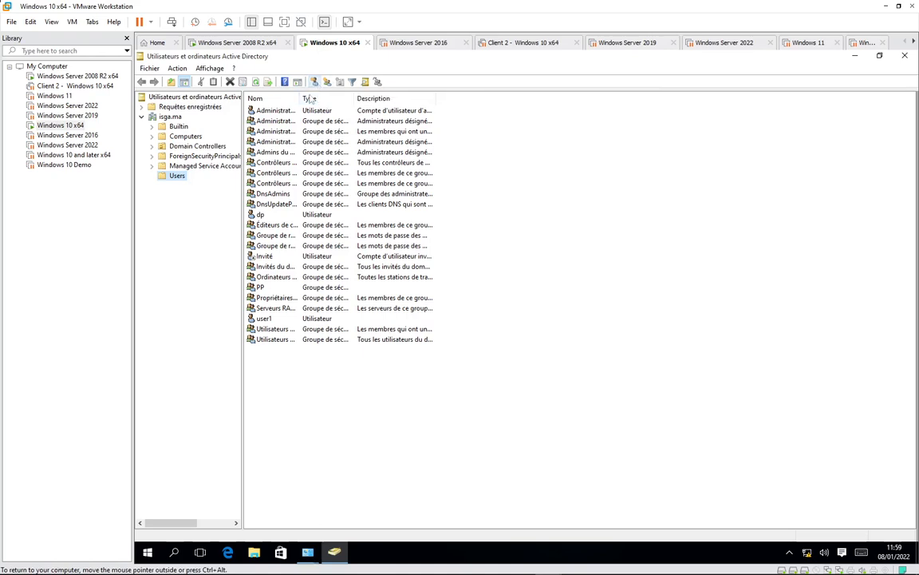
click(336, 553)
click(337, 552)
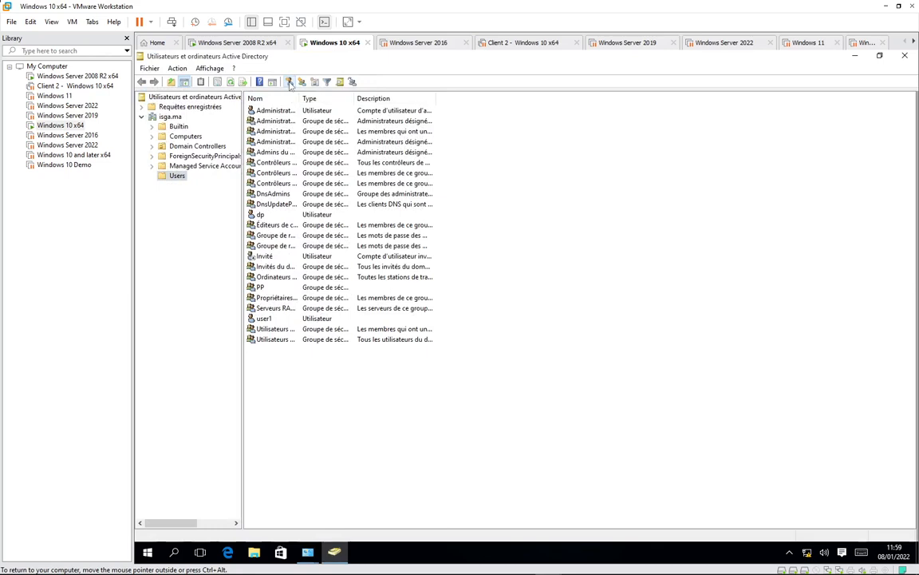
right_click(177, 178)
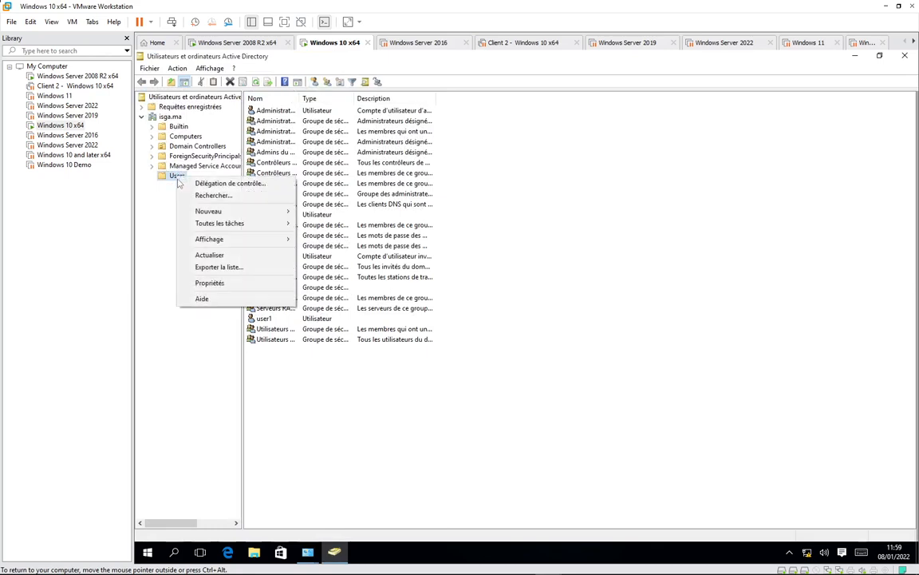
mouse_move(239, 211)
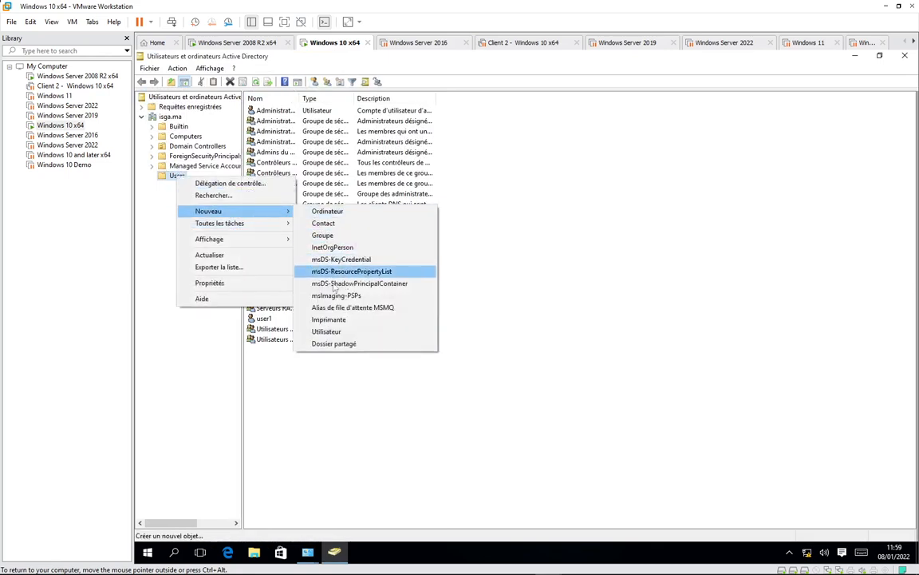
click(328, 332)
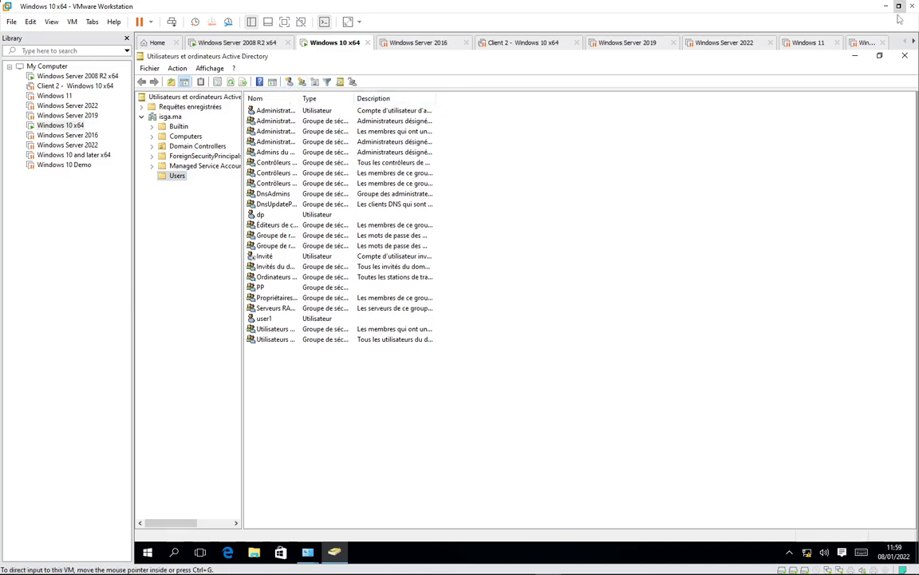
click(904, 55)
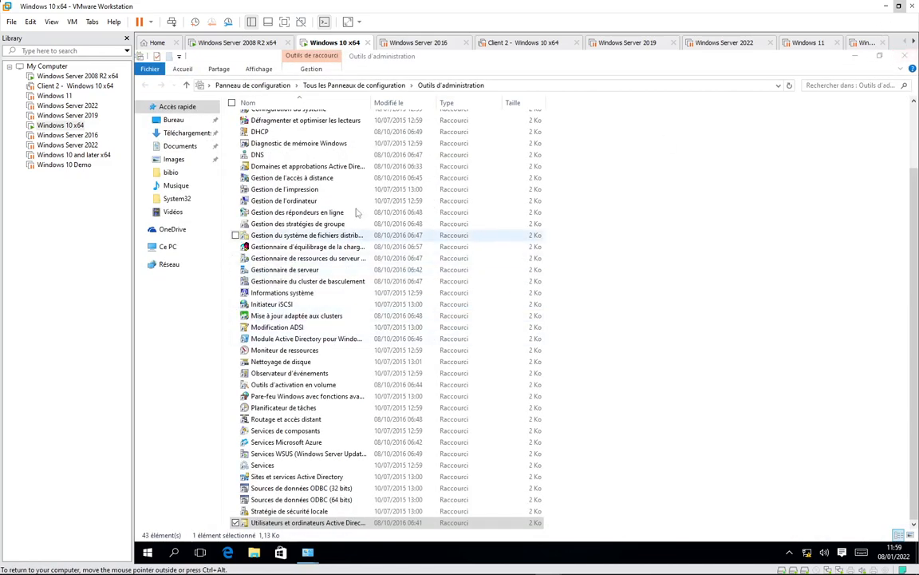
click(148, 553)
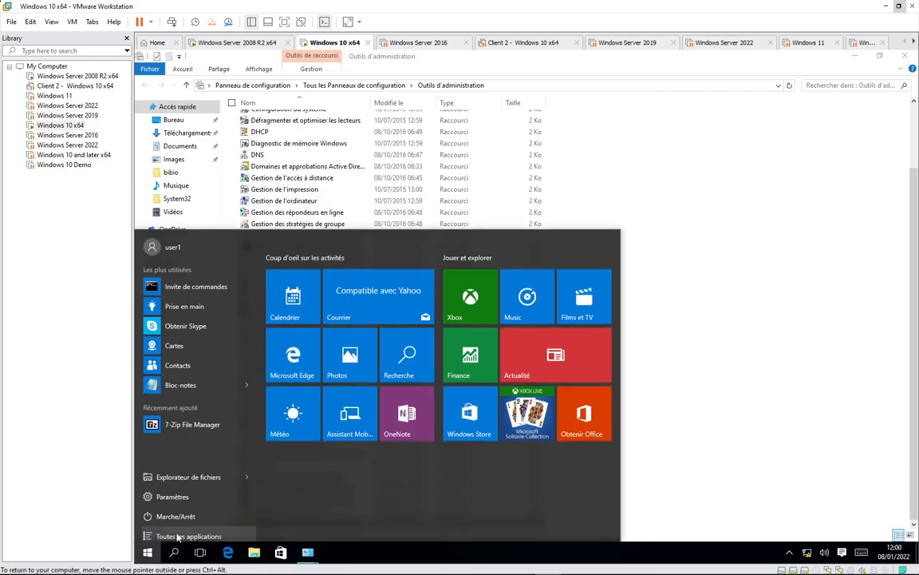
click(175, 552)
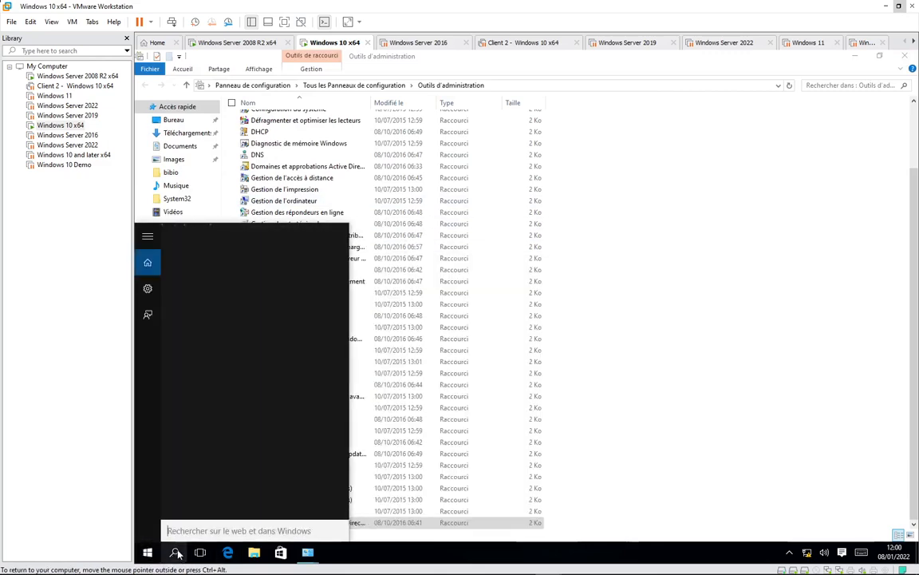
text(utili)
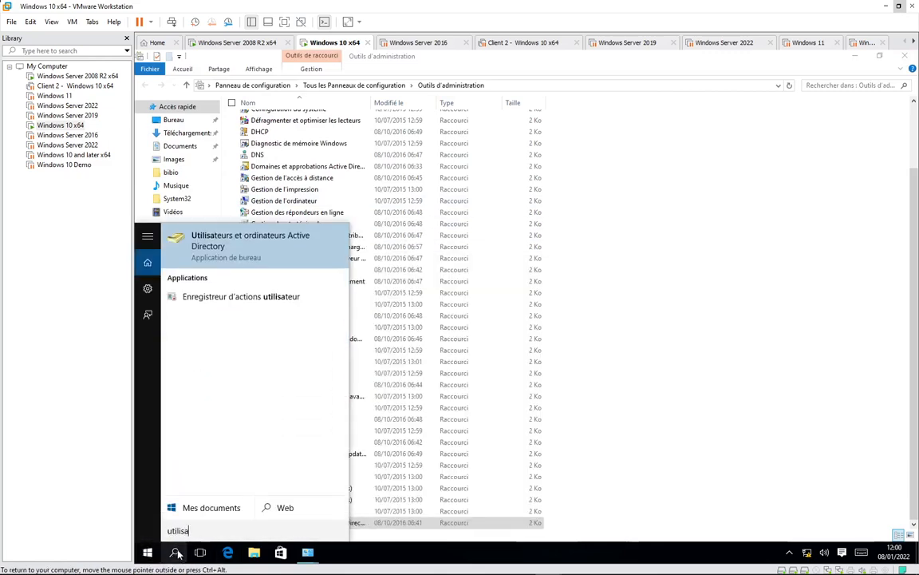
text(sa)
click(237, 254)
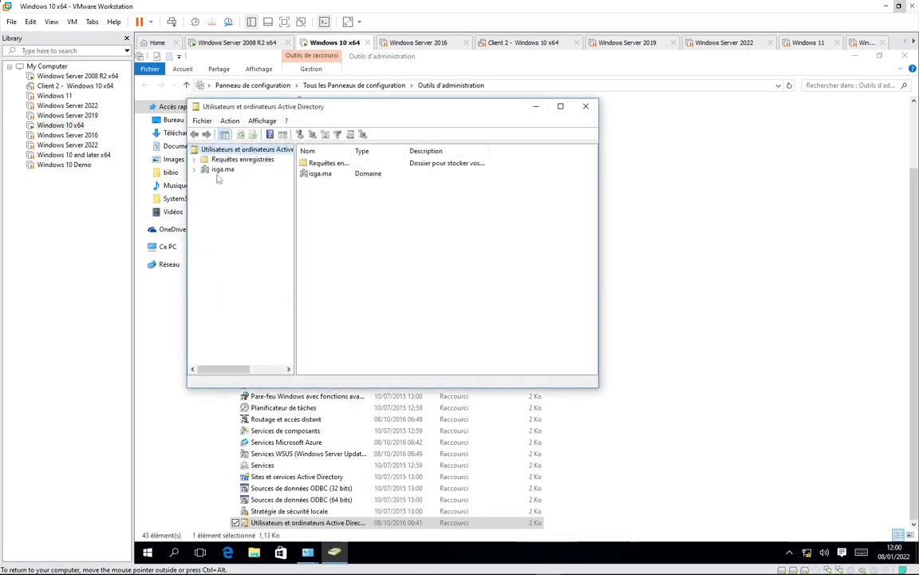
click(219, 171)
click(194, 170)
click(312, 226)
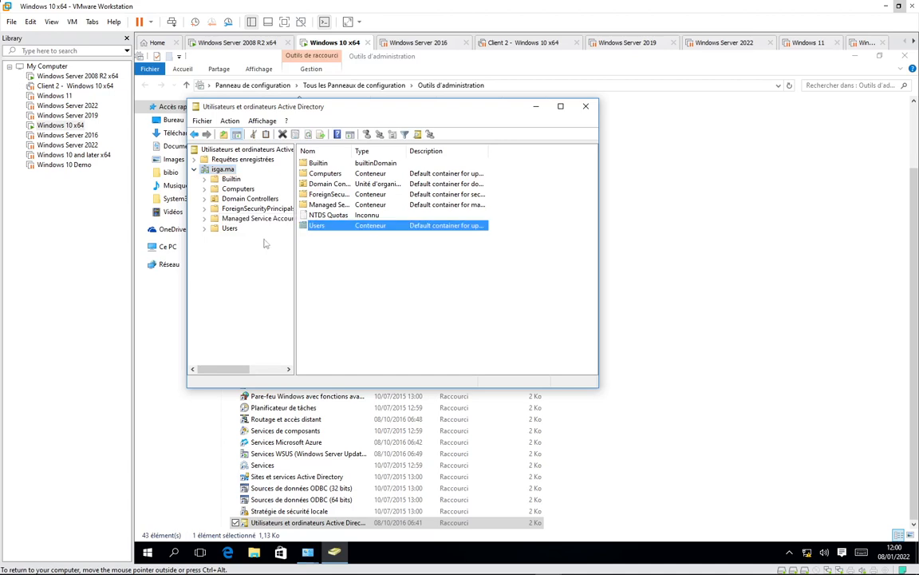
click(229, 228)
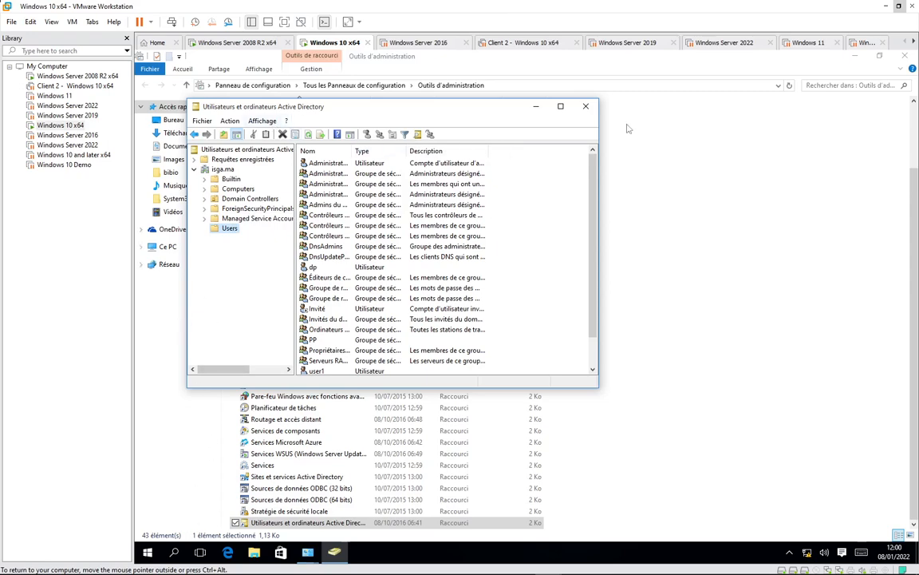
click(587, 108)
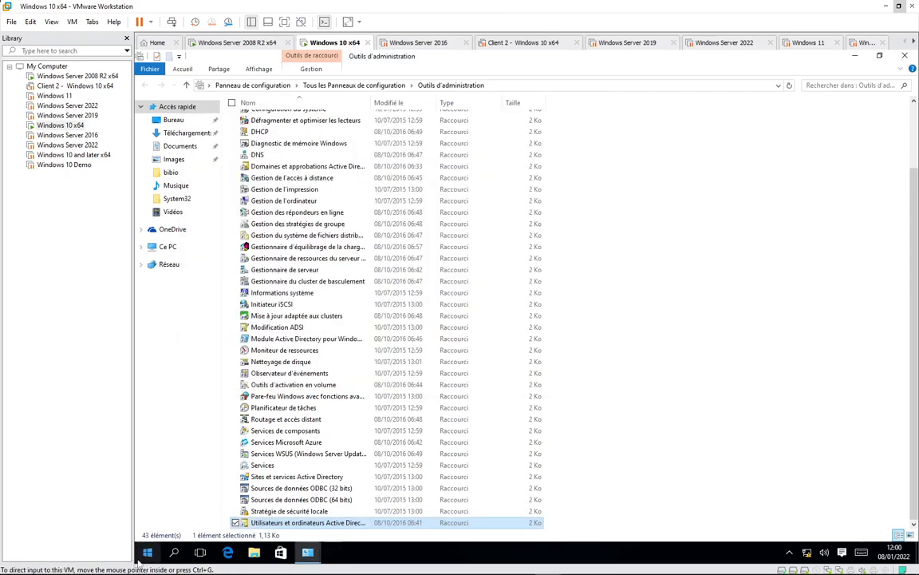
- Pin the Active Directory Users and Computers shortcut to the start screen
key(super)
click(637, 393)
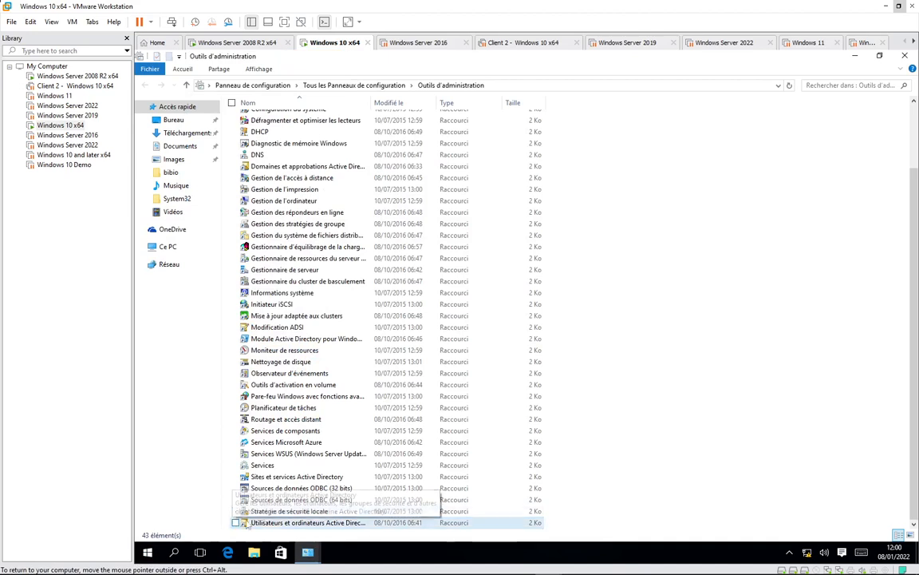
click(290, 523)
right_click(290, 523)
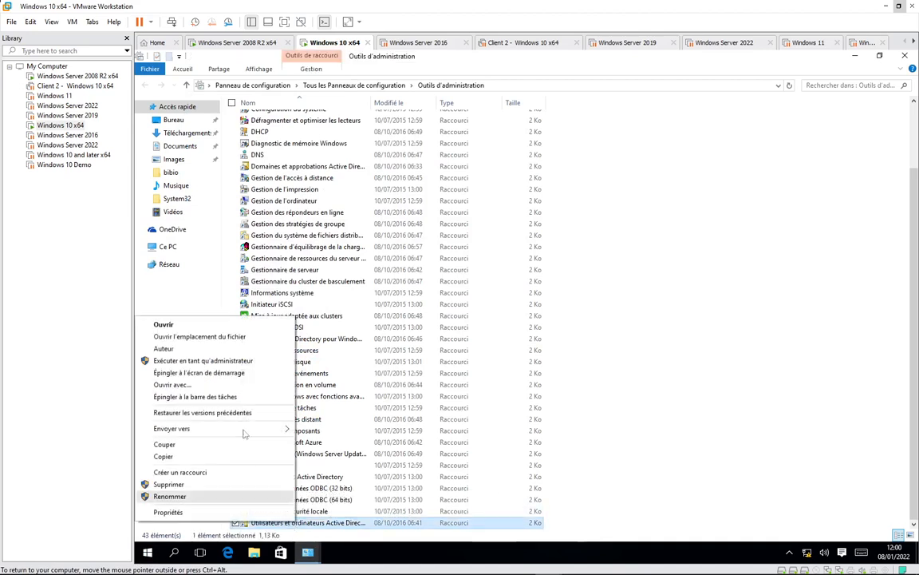
click(206, 374)
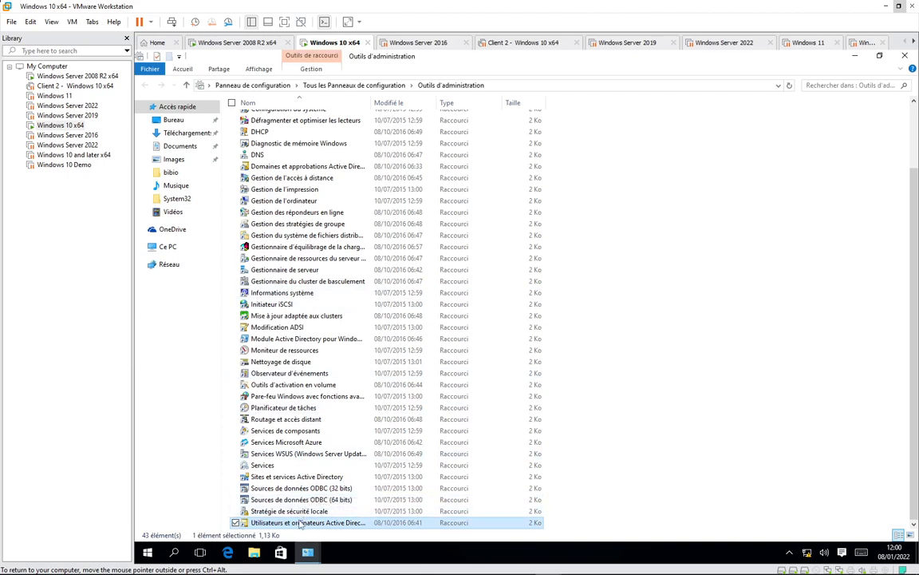
- Run Active Directory Users and Computers as another user with the administrator account's credentials
right_click(300, 523)
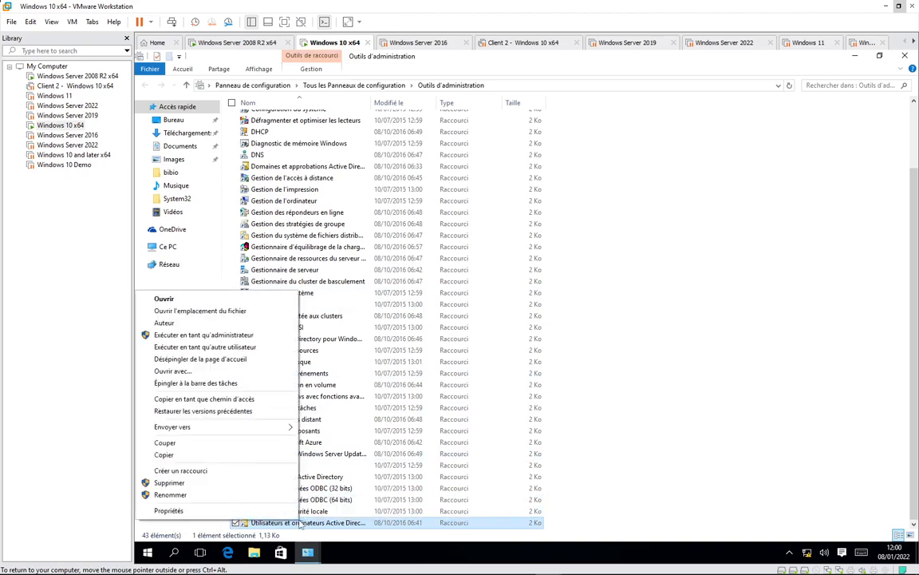
click(246, 349)
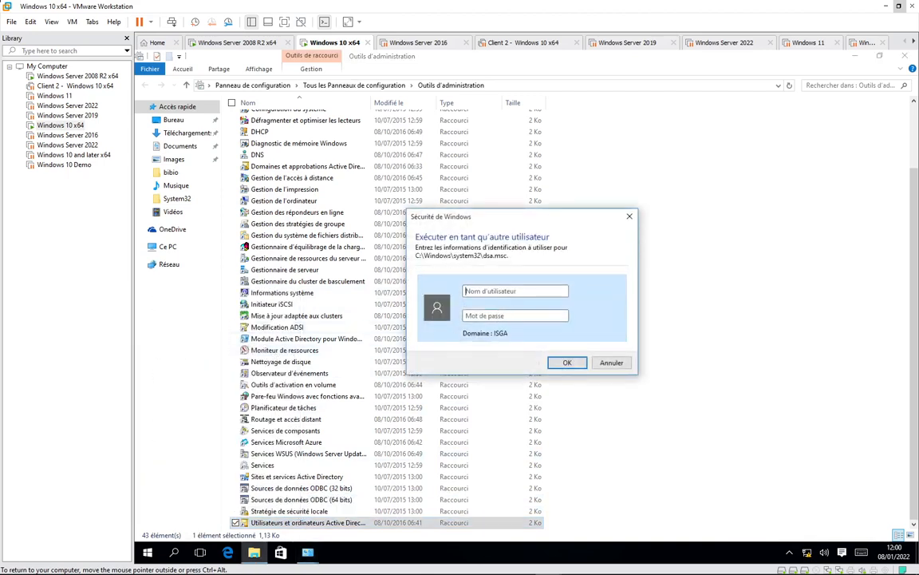
text(a)
text(••••••••)
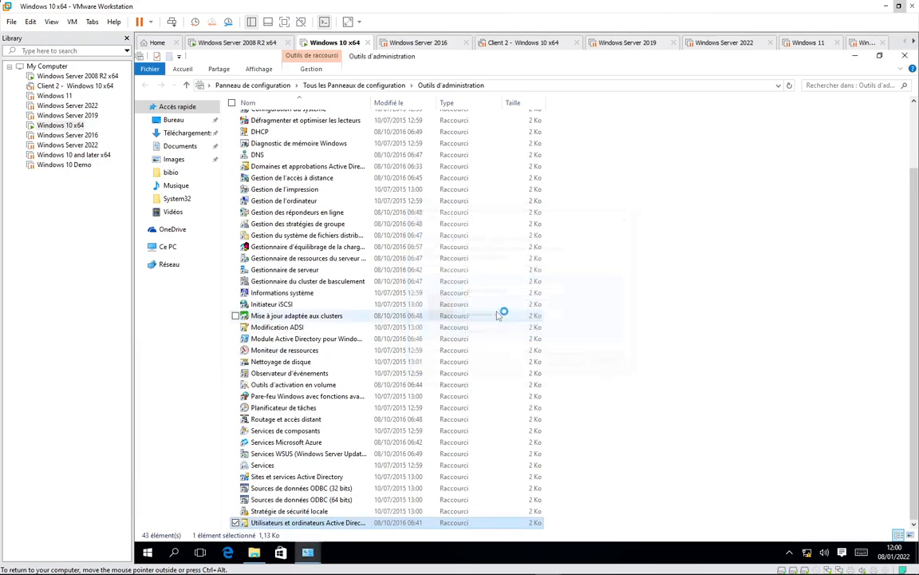
key(Return)
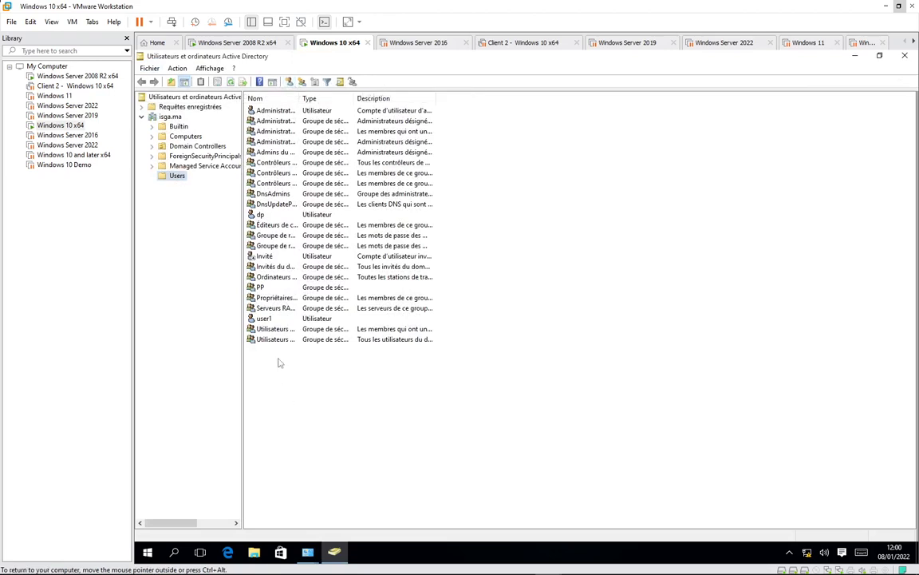
right_click(278, 361)
mouse_move(356, 397)
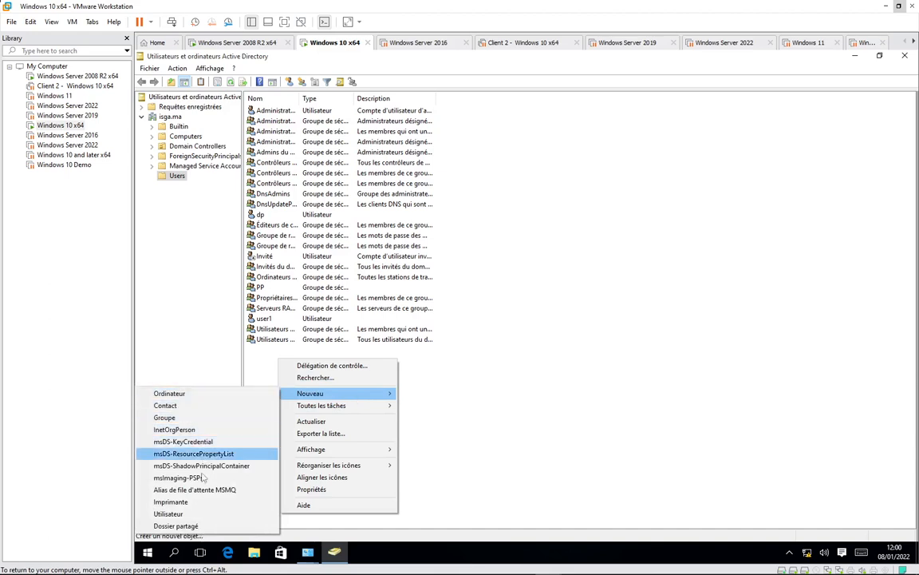
click(193, 514)
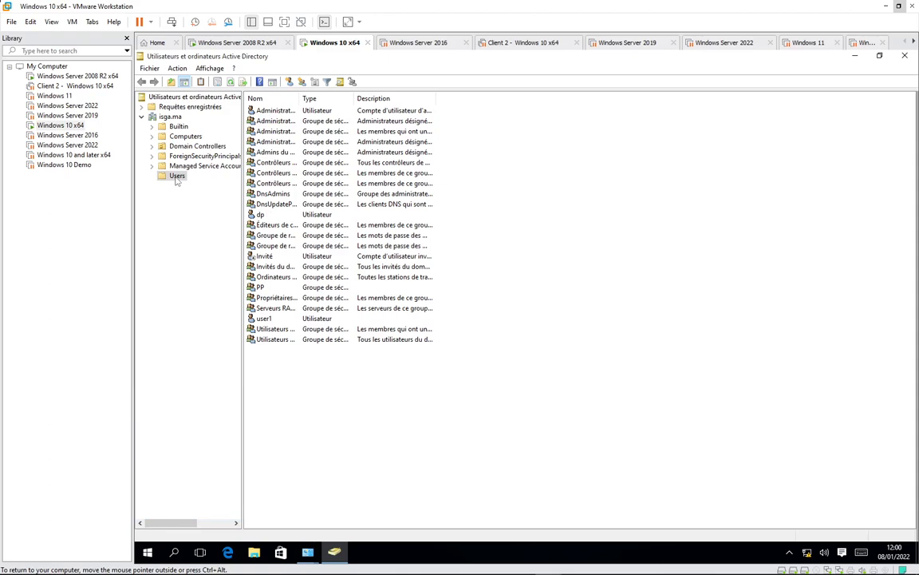
click(185, 136)
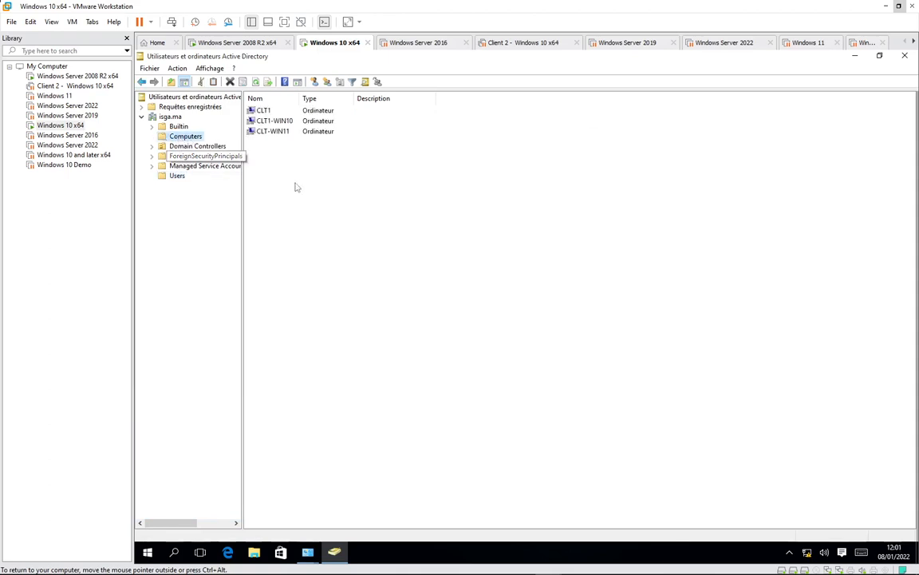
click(188, 146)
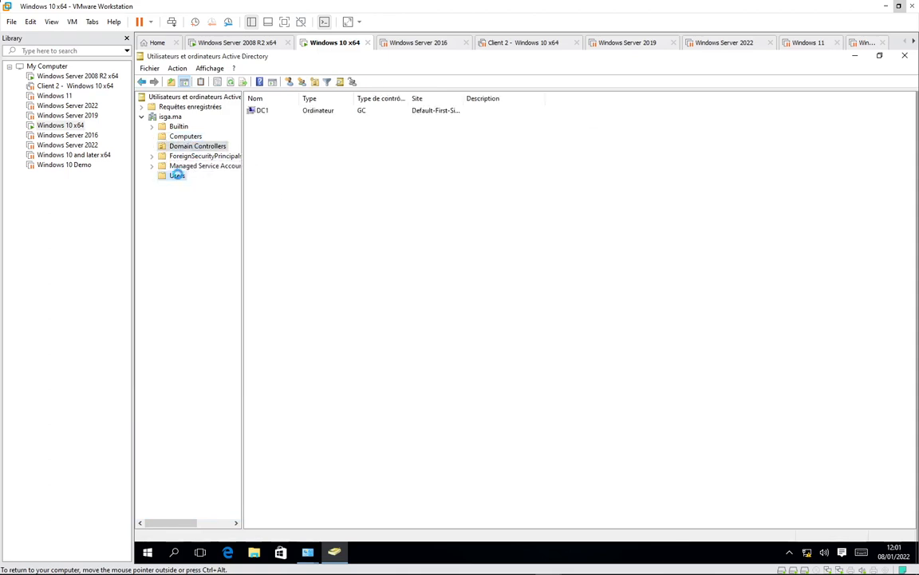
click(178, 176)
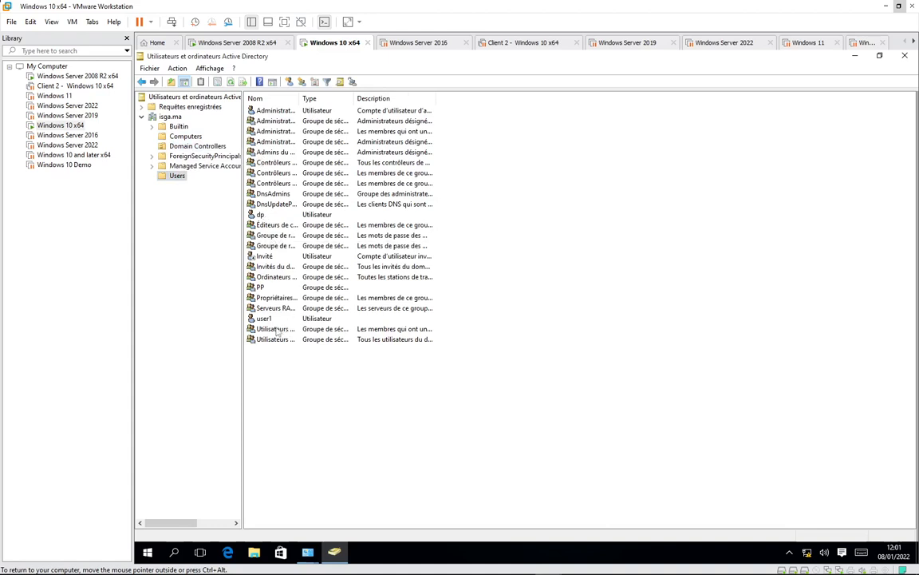
click(264, 318)
right_click(265, 319)
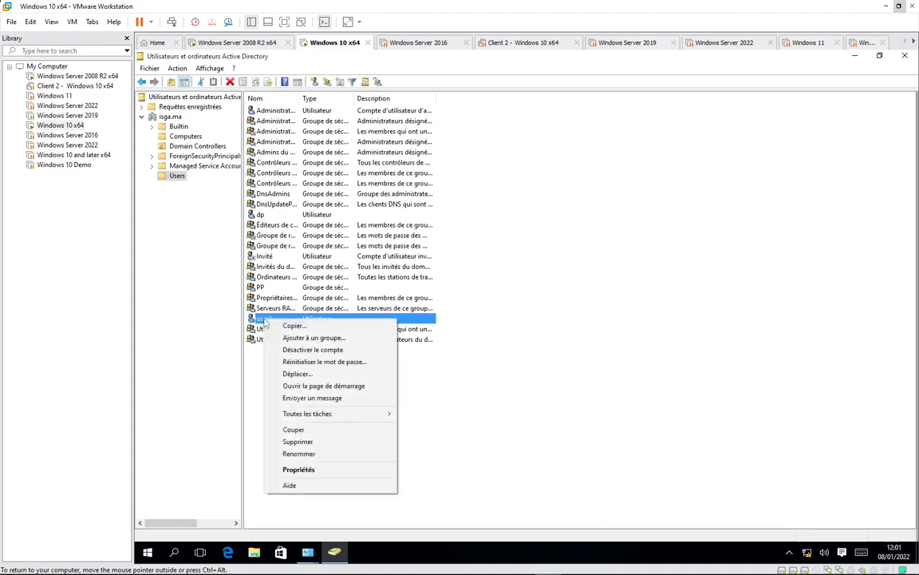
click(309, 362)
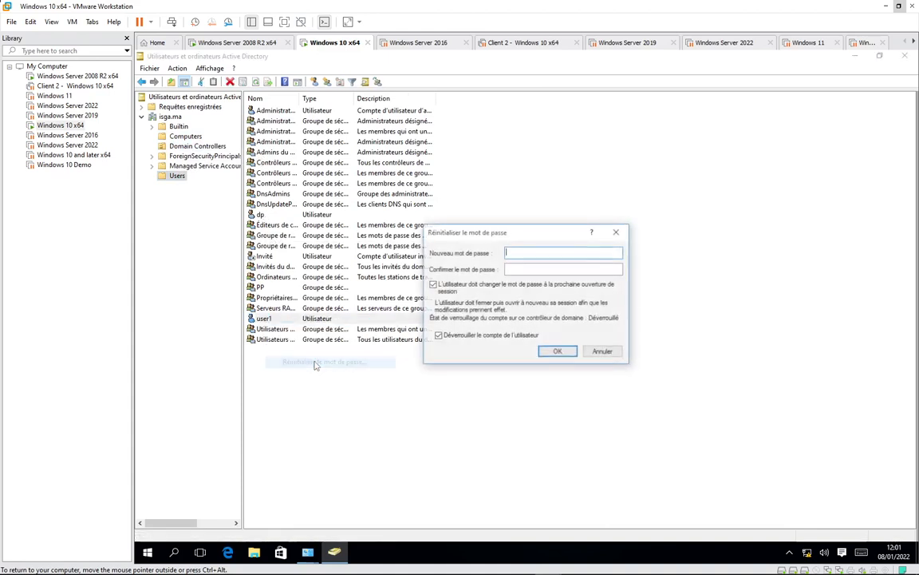
click(594, 352)
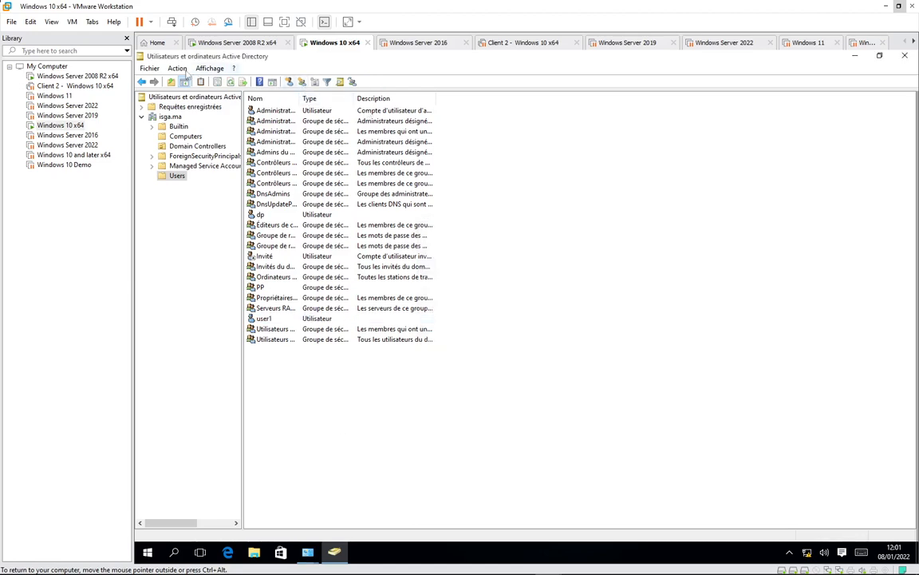
click(150, 68)
click(188, 320)
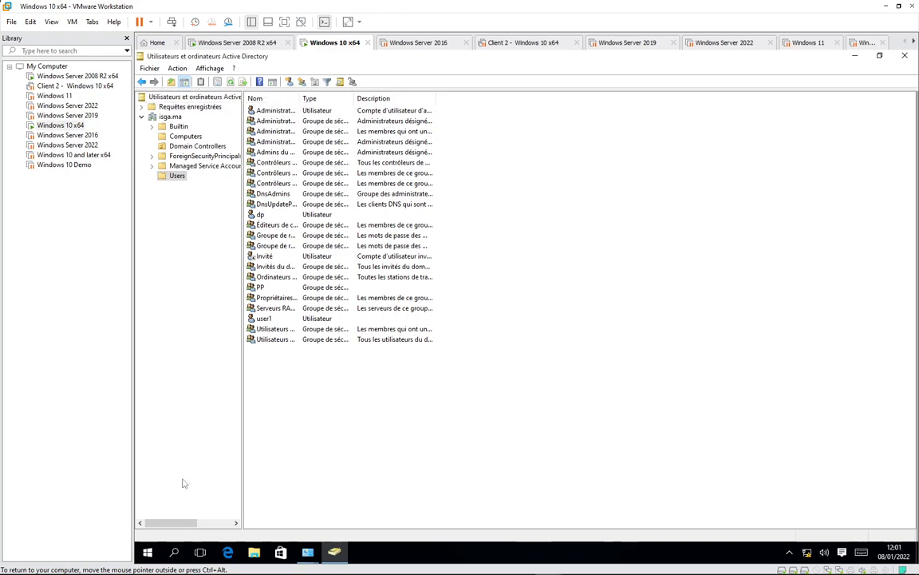
- Launch DNS Manager by searching for 'dns'
click(149, 552)
click(173, 552)
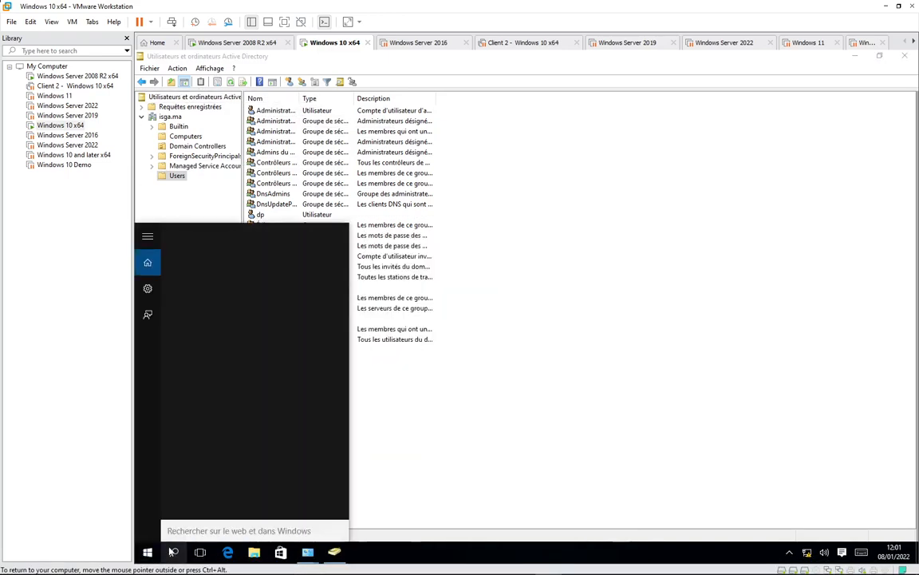
text(dns)
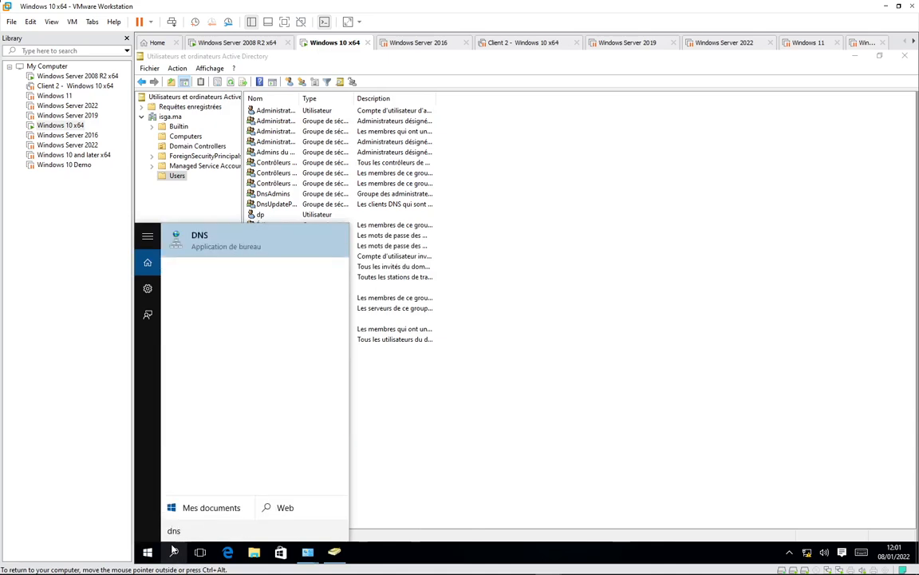
click(222, 239)
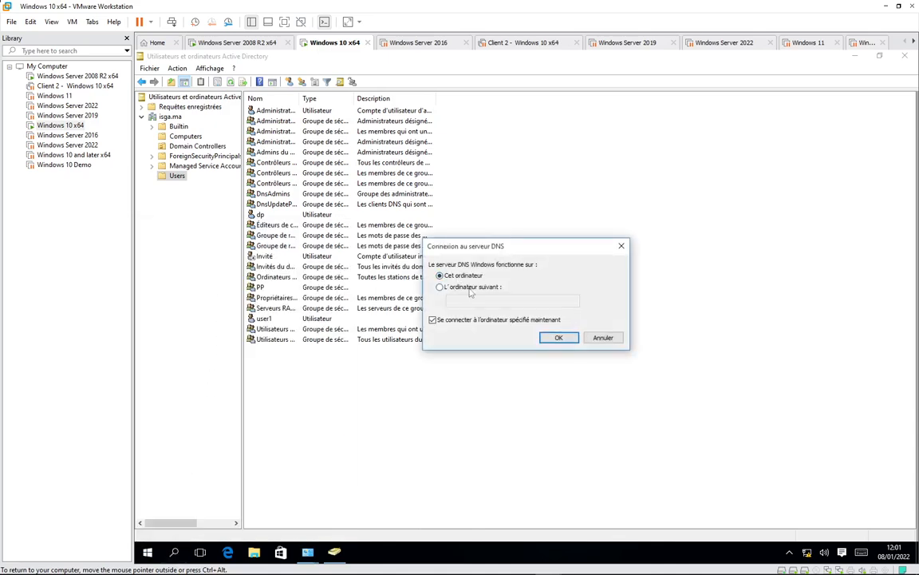
- Try connecting to the DNS server 192.168.10.250, then cancel after access is refused
click(471, 288)
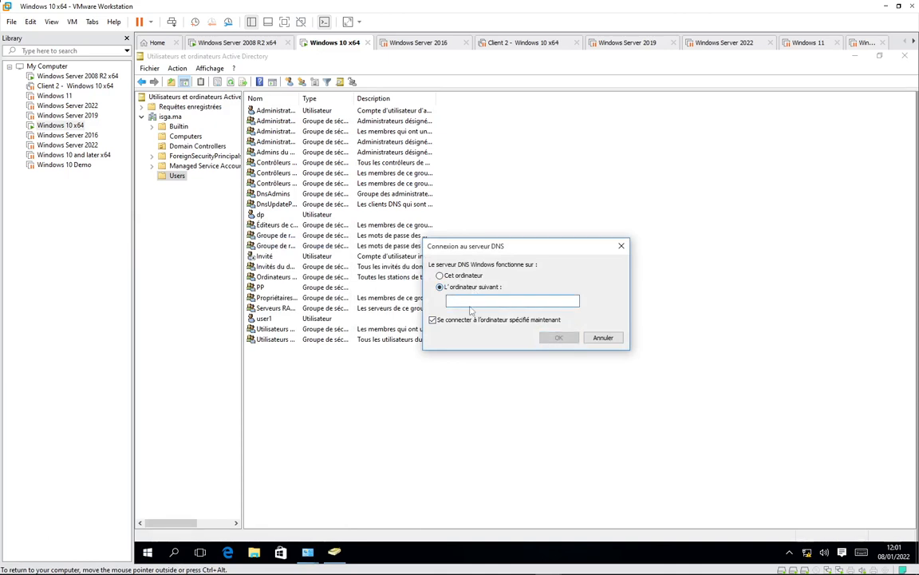
text(192.168.10.250)
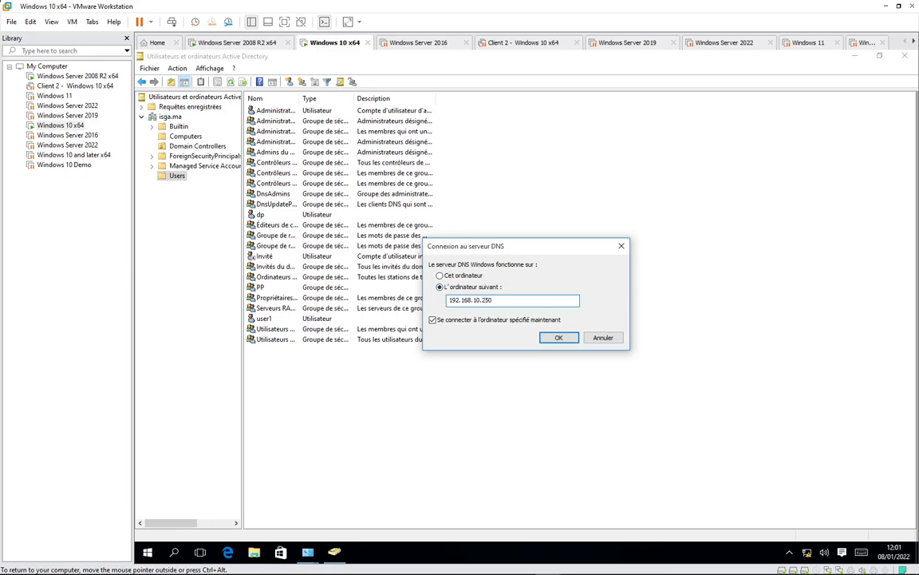
click(557, 338)
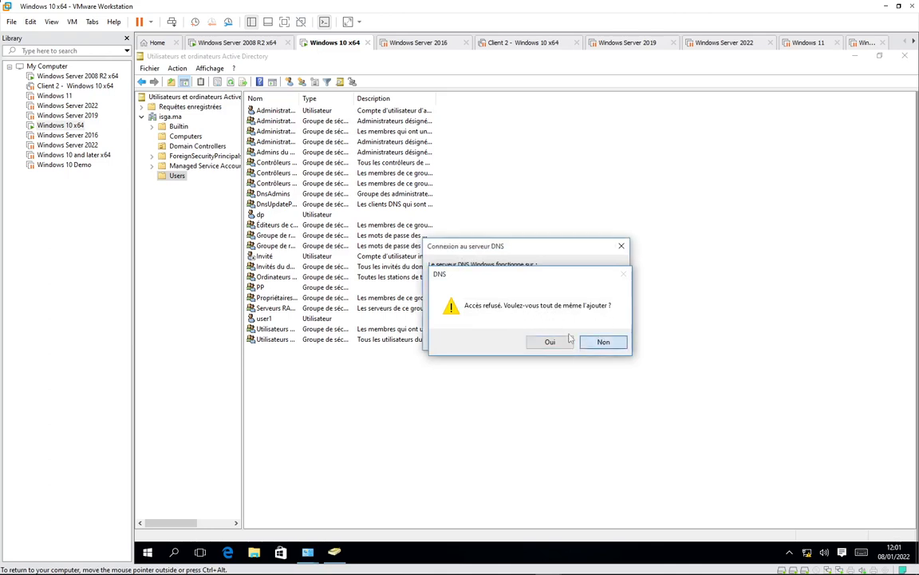
click(602, 341)
click(602, 337)
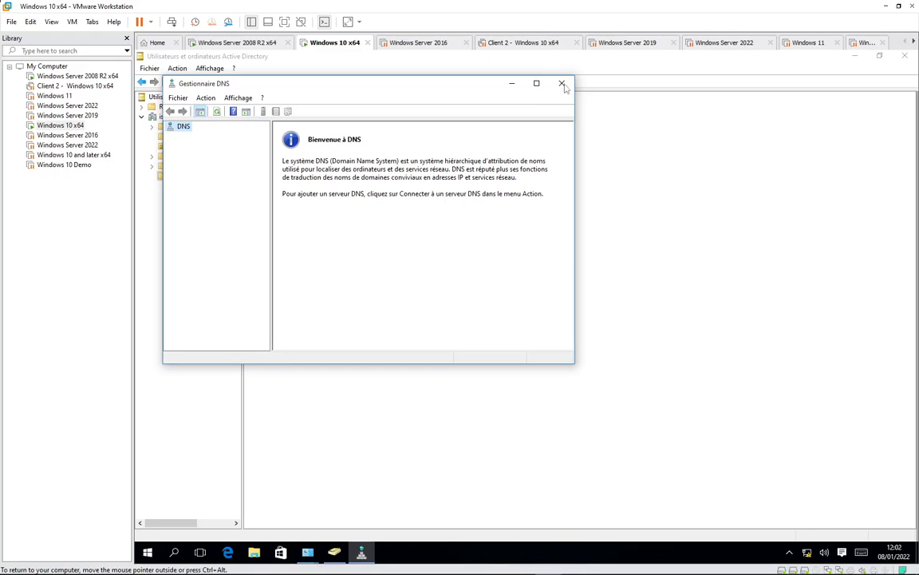
- Close the empty DNS console and relaunch DNS from Administrative Tools as the domain administrator
click(562, 84)
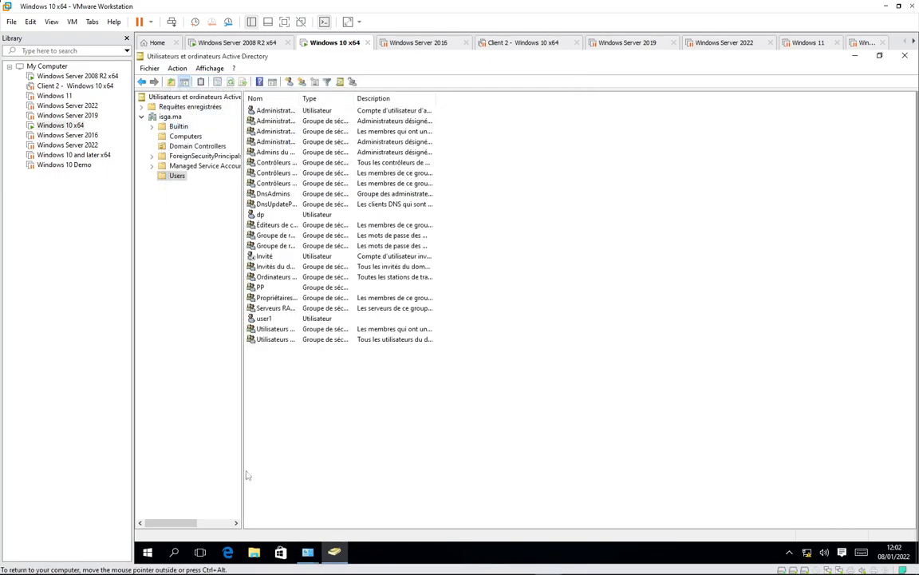
click(308, 552)
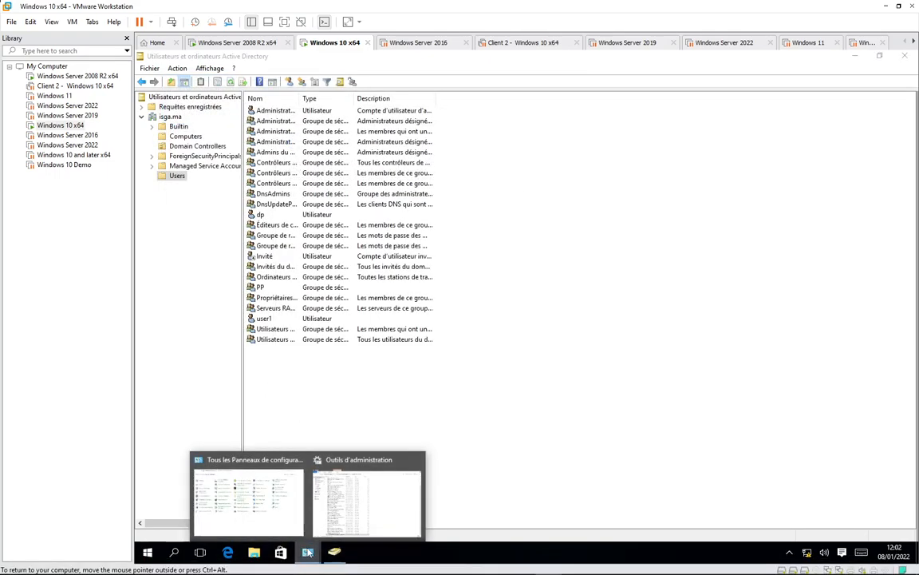
click(366, 499)
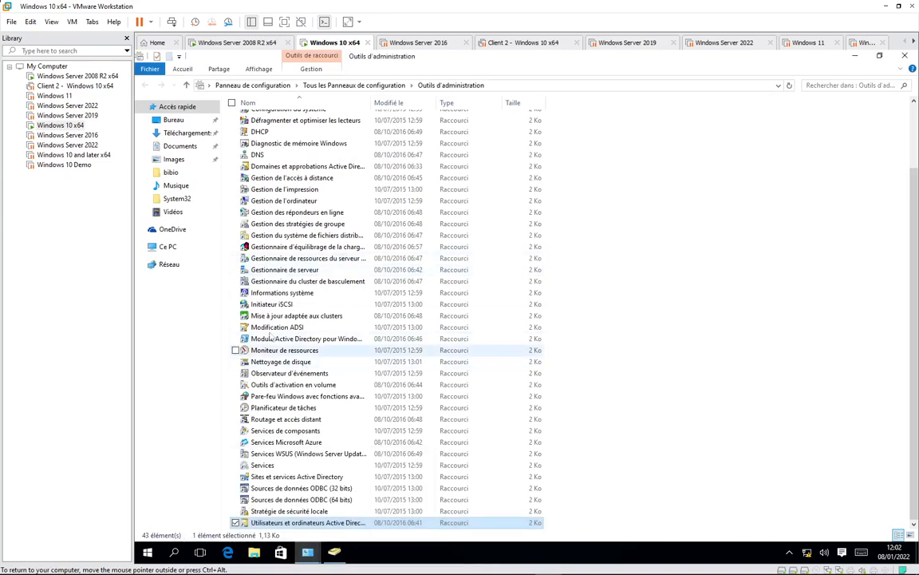
click(258, 155)
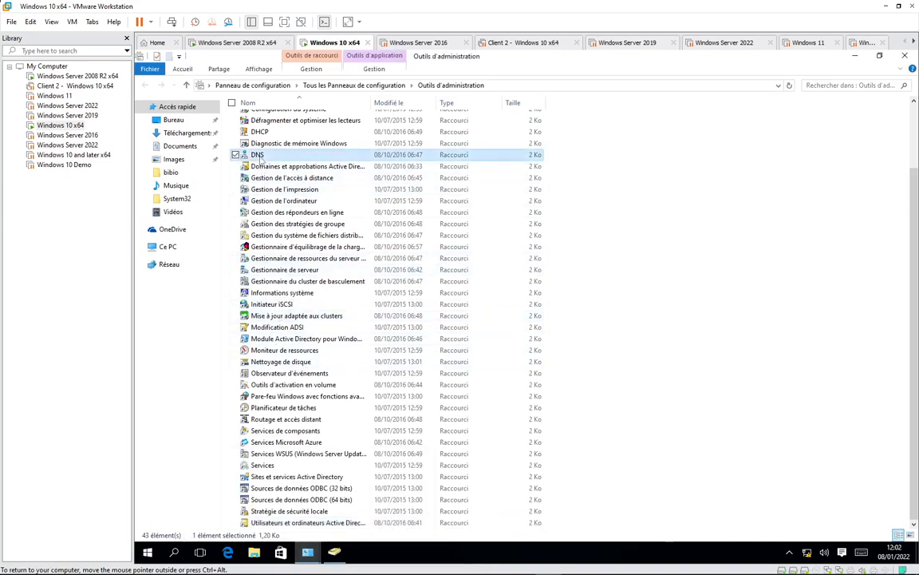
shift+right_click(258, 154)
click(194, 190)
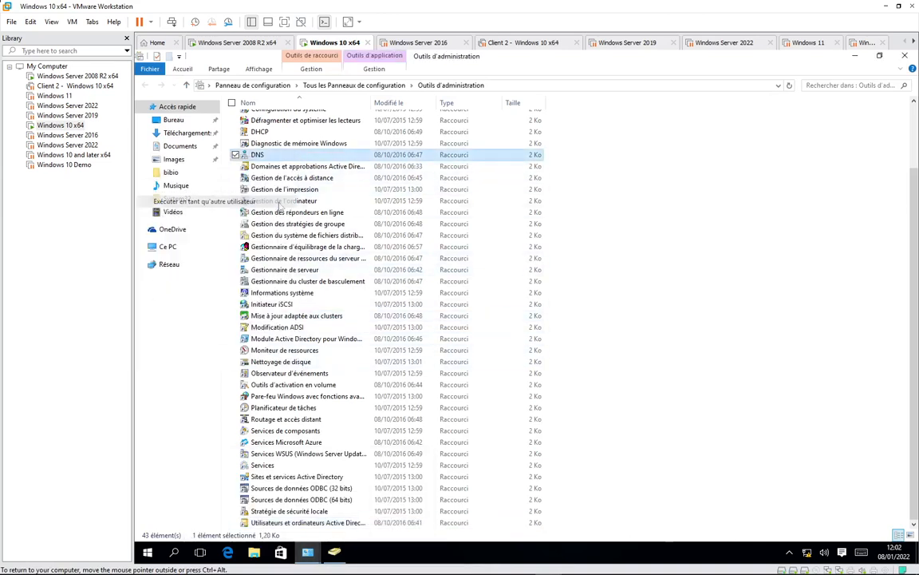
text(ad)
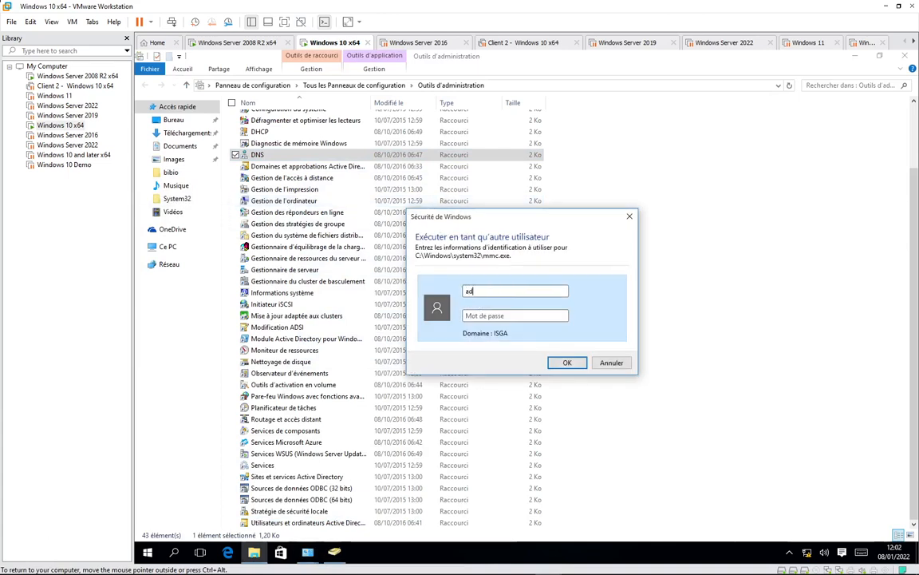
text(minist)
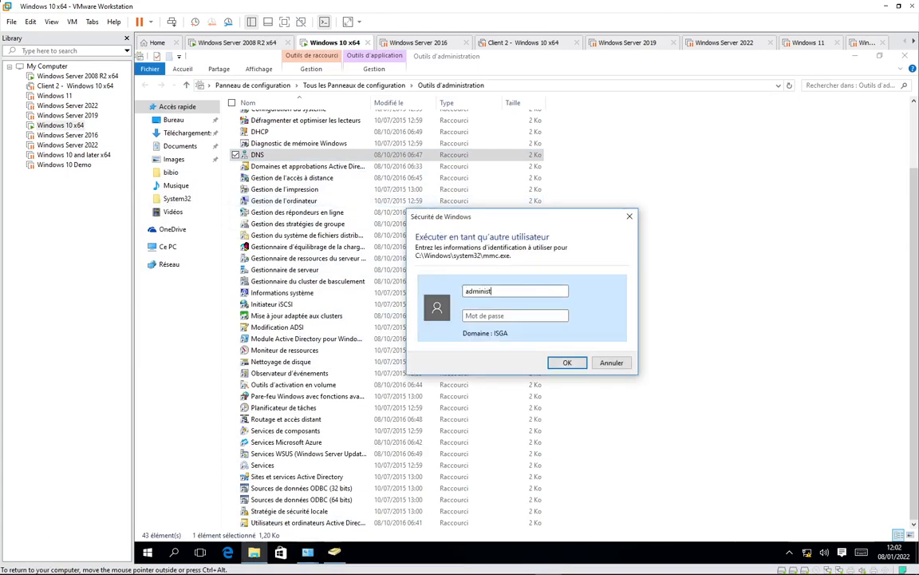
text(raP)
key(BackSpace)
key(BackSpace)
text(P@s)
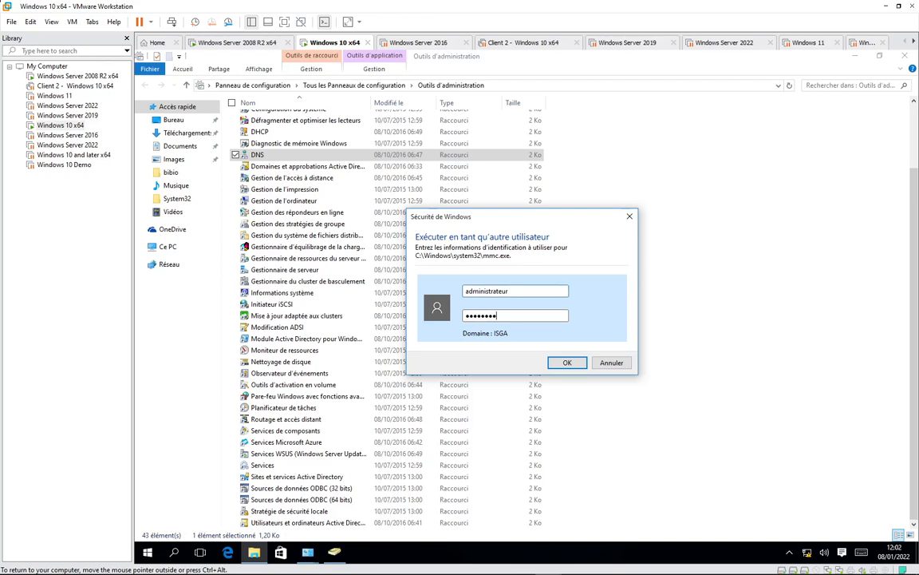
key(Return)
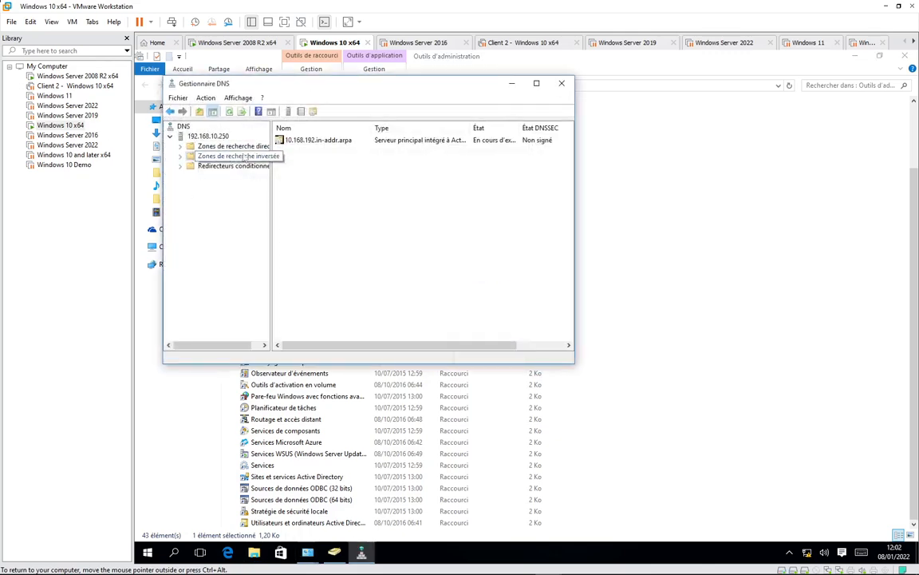
- Expand the forward lookup zones and open the isga.ma zone
click(231, 146)
double_click(232, 146)
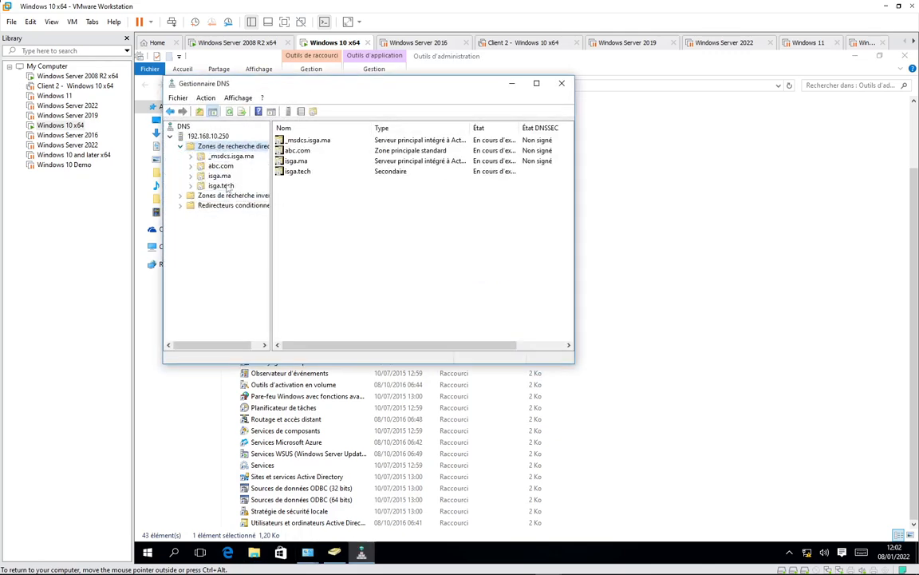
click(220, 175)
right_click(304, 313)
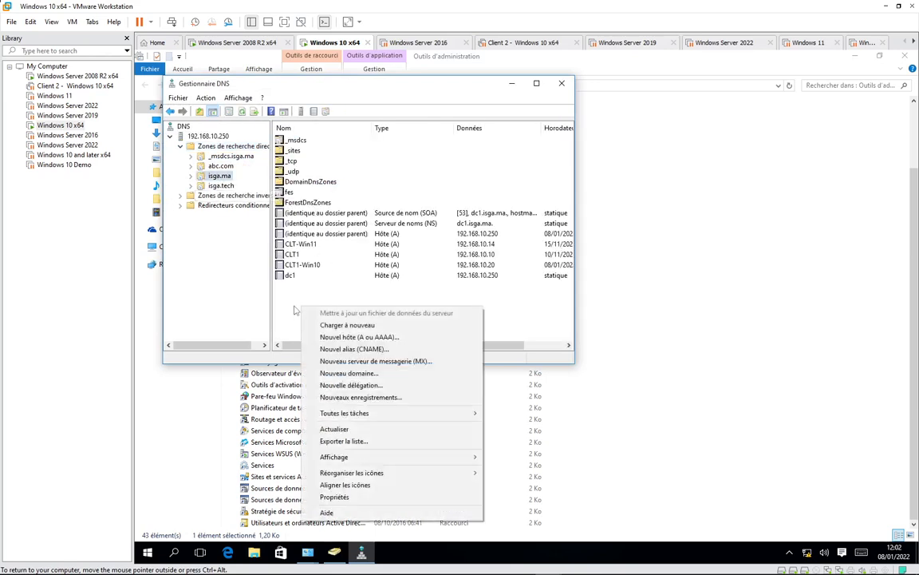
click(295, 310)
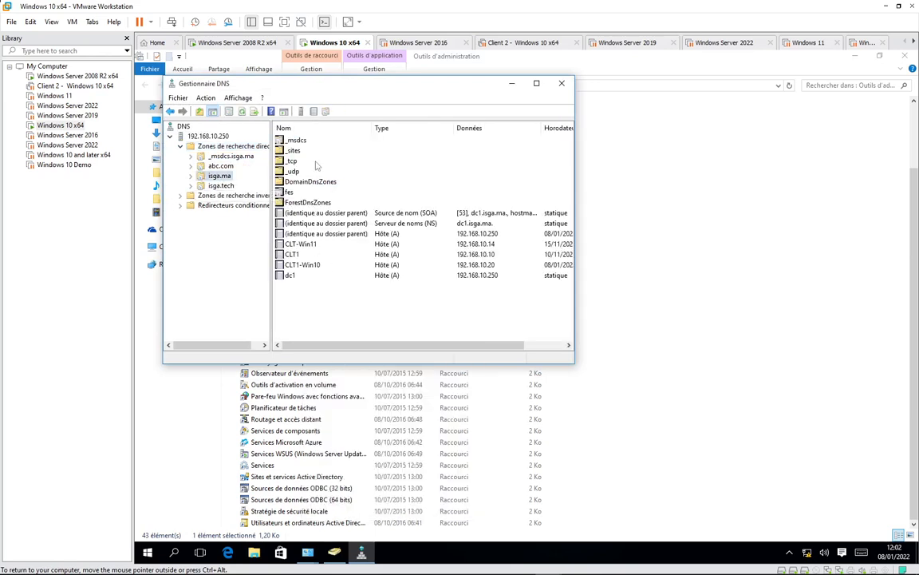
- Add host record 'test' at 192.168.10.24 to isga.ma with its PTR record
right_click(301, 290)
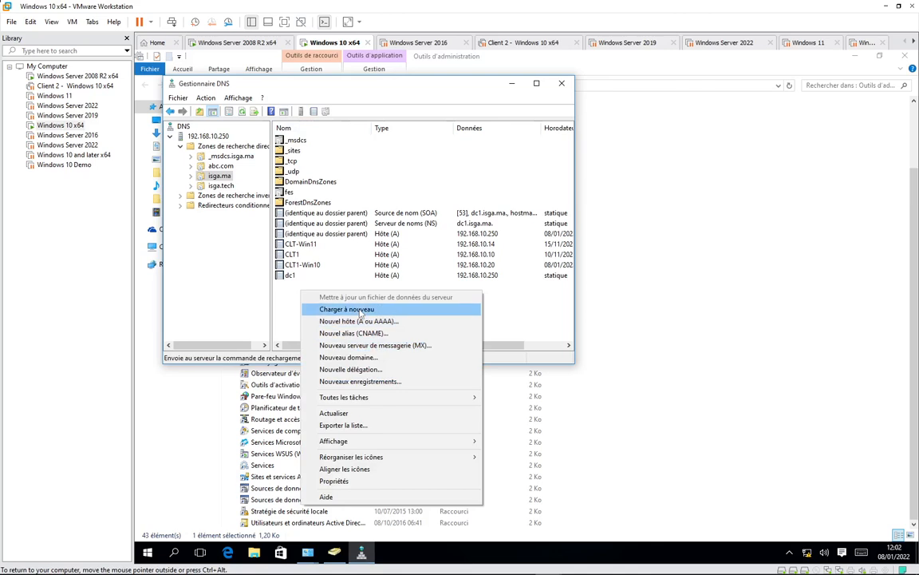
click(355, 321)
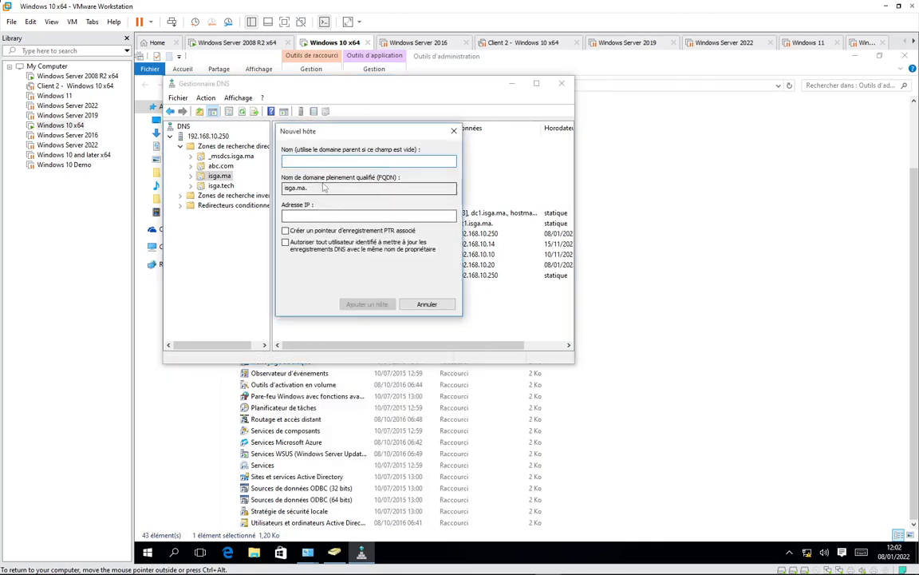
text(tes)
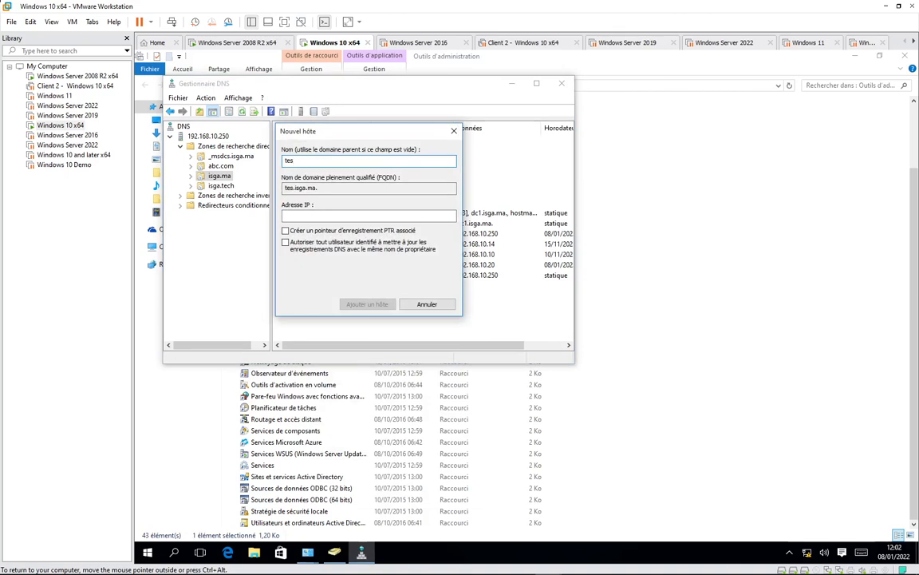
text(t)
key(Tab)
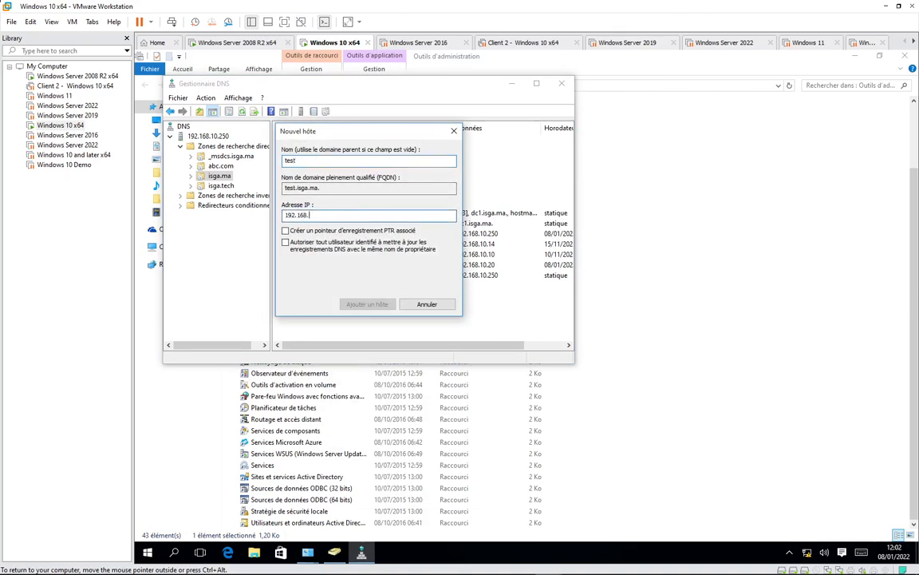
text(192.168.10.24)
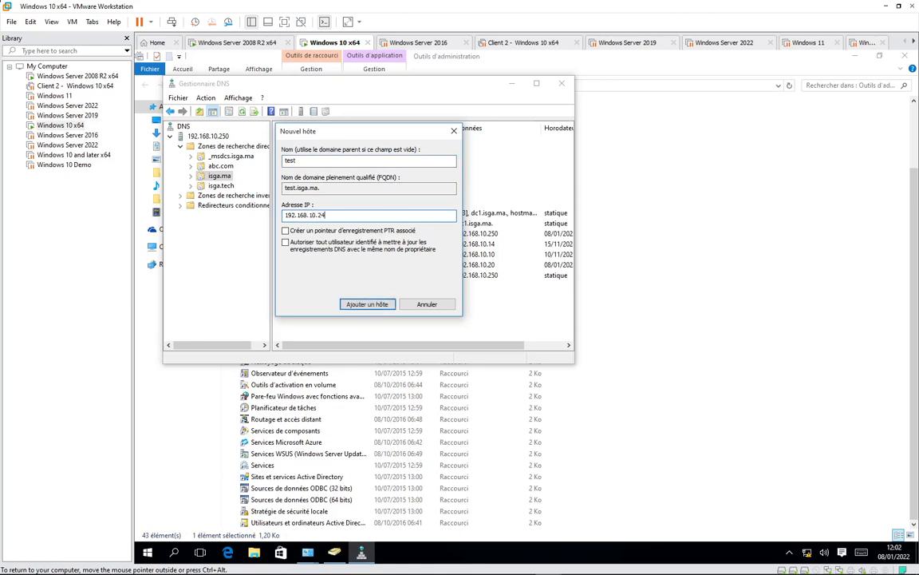
click(286, 230)
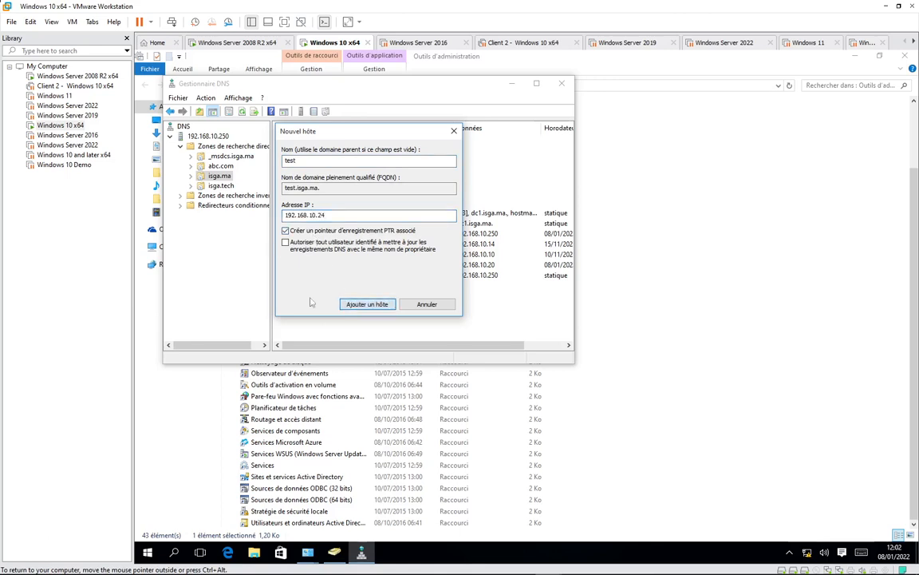
click(367, 304)
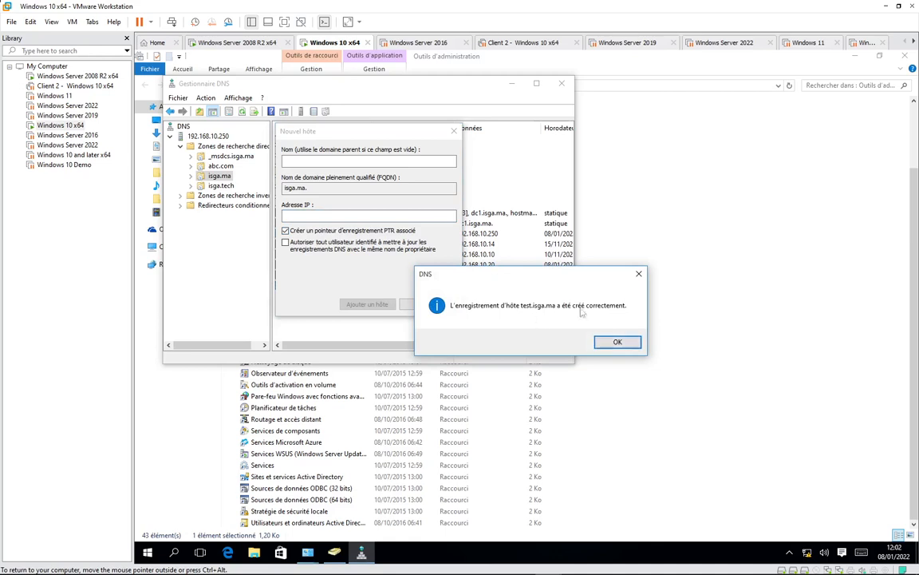
click(617, 342)
click(427, 304)
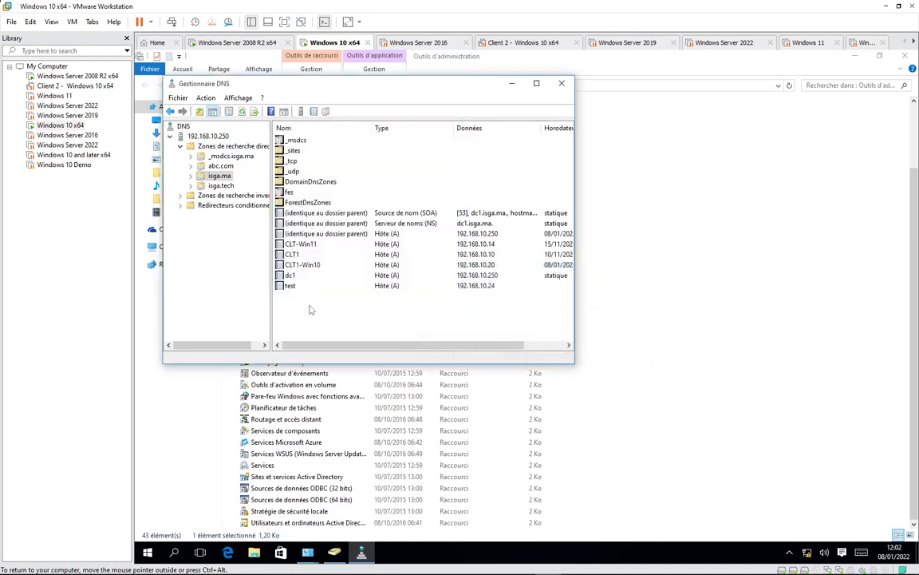
click(289, 285)
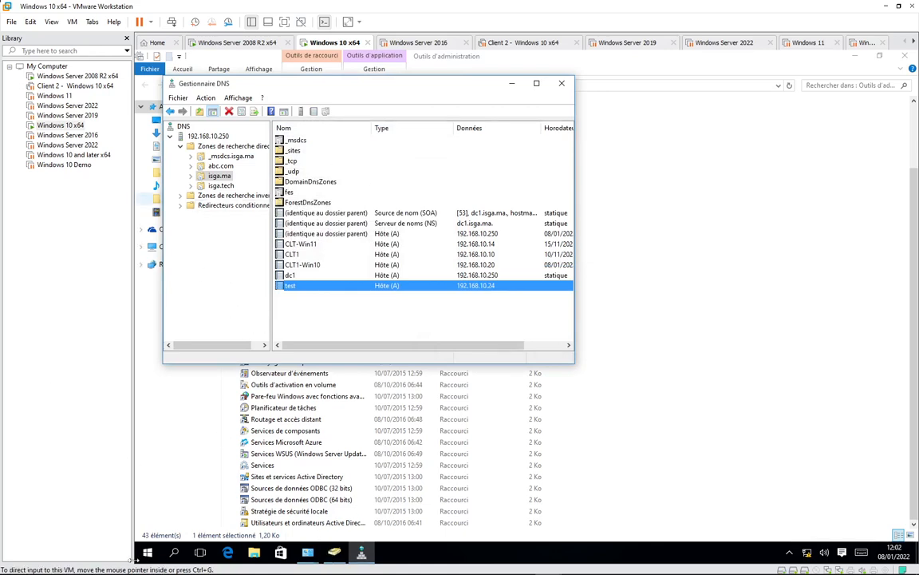
click(308, 553)
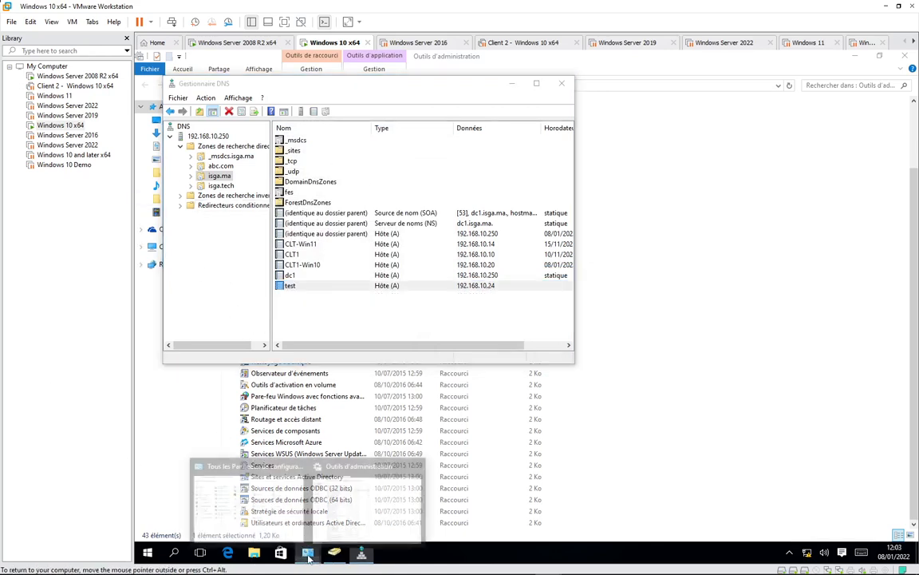
- Launch Active Directory Administrative Center from Administrative Tools as the domain administrator
click(364, 491)
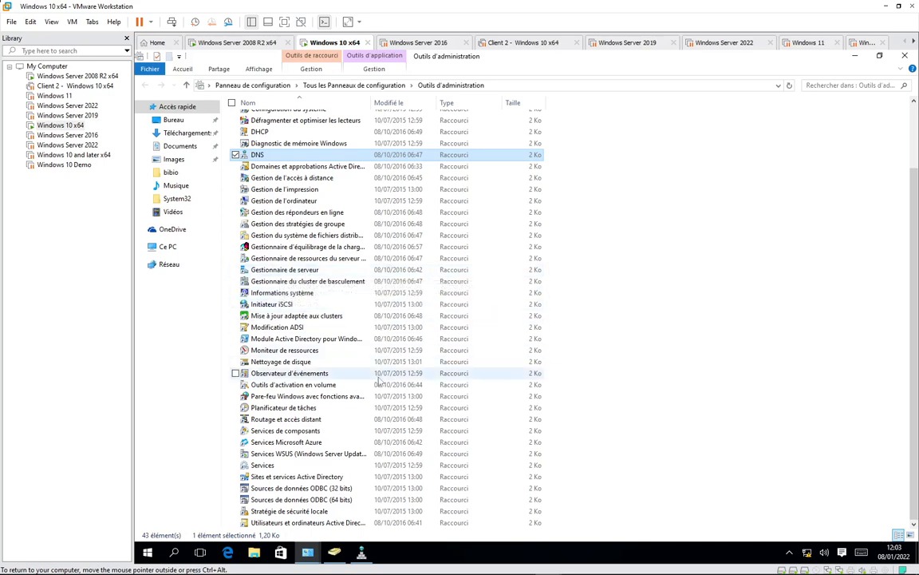
scroll(287, 300, up, 2)
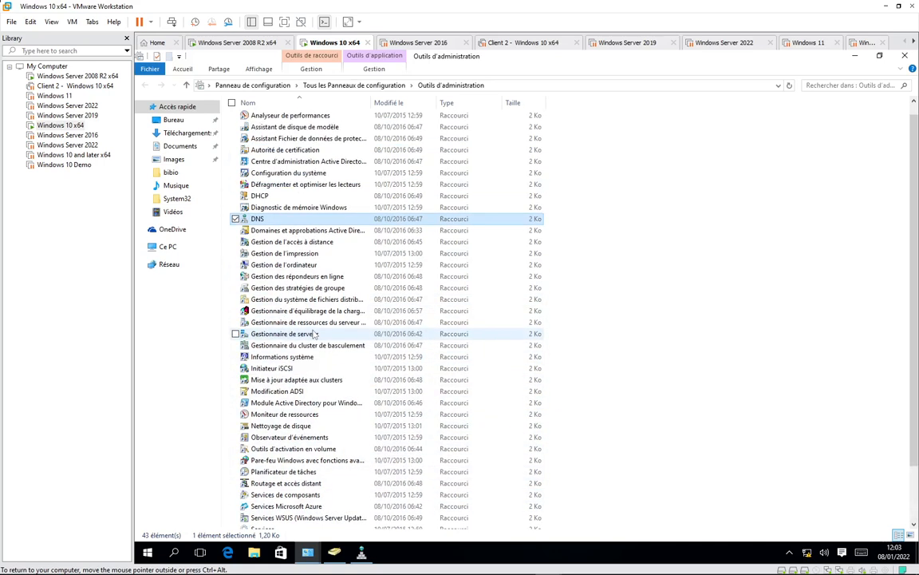
click(261, 198)
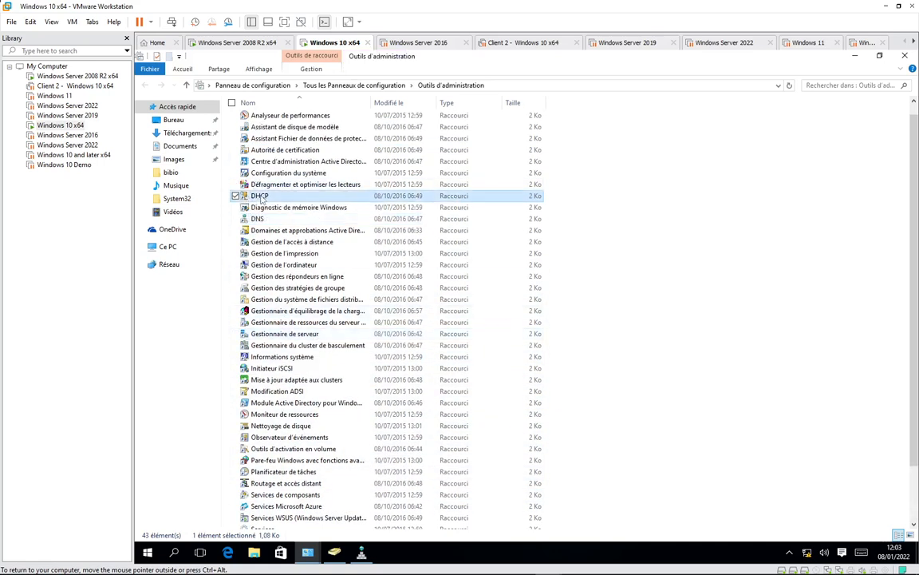
click(325, 163)
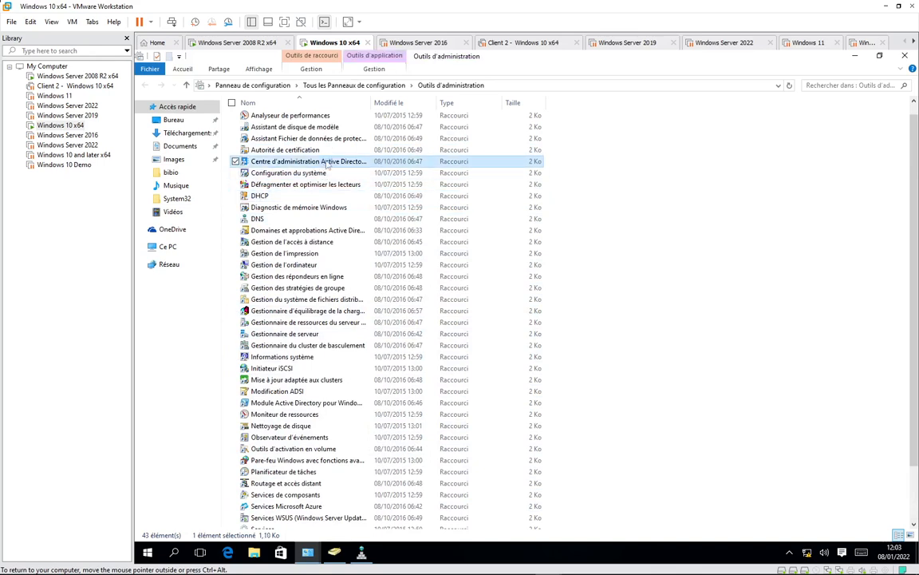
right_click(326, 163)
click(317, 200)
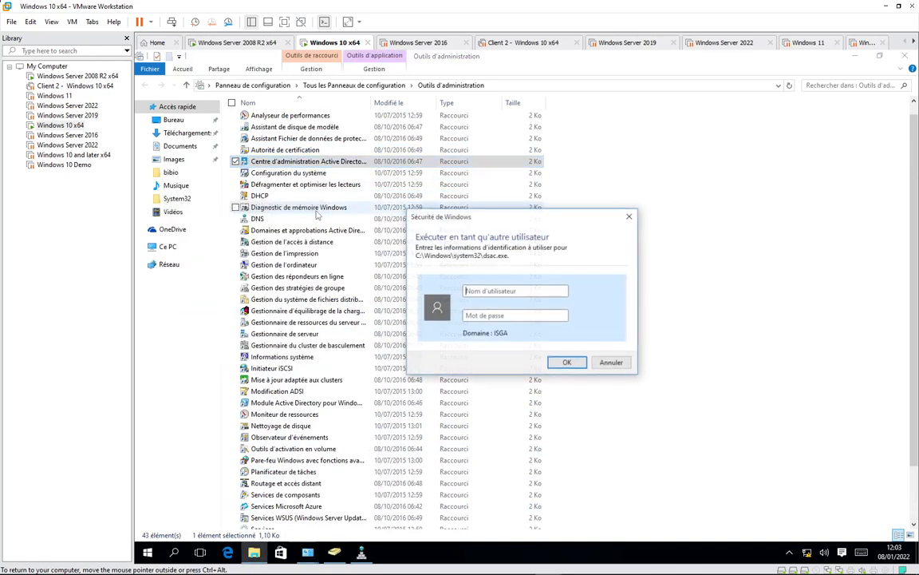
text(a)
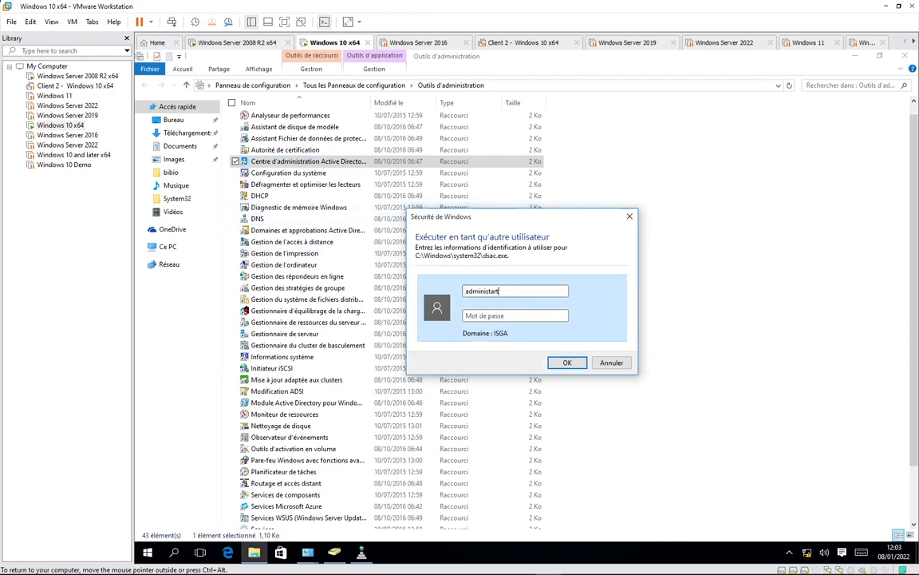
text(dminista)
key(BackSpace)
text(rato)
text(•••)
text(•••••)
key(Return)
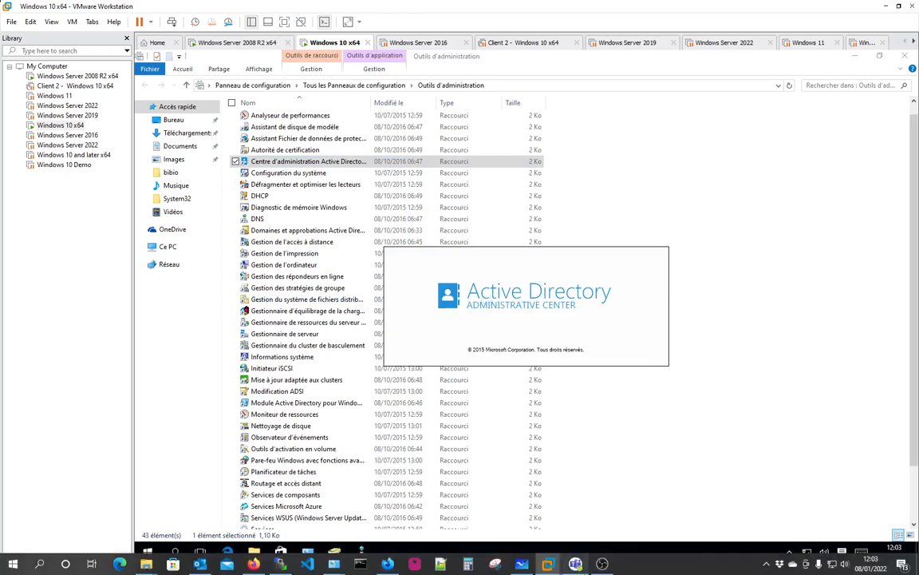
mouse_move(577, 565)
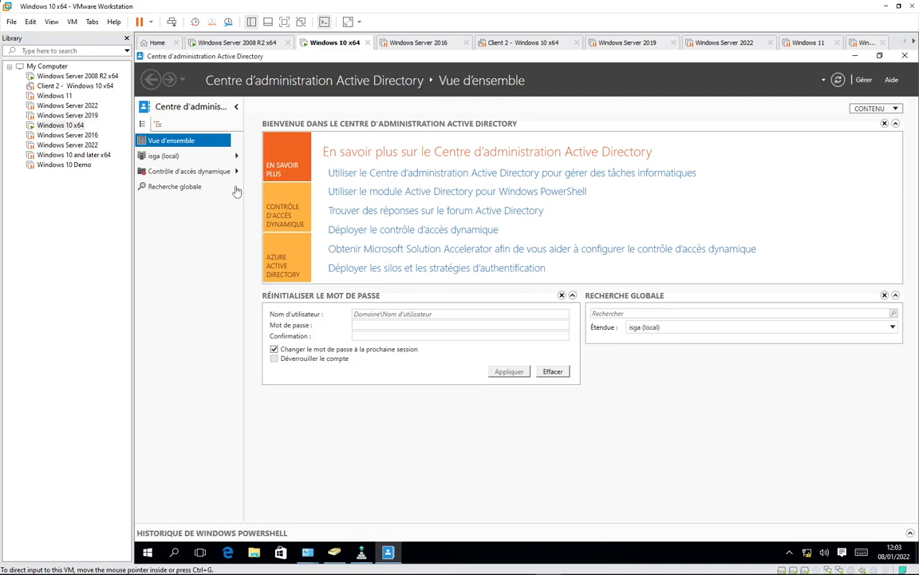
- Open isga (local)'s Users container and choose Nouveau > Utilisateur to start a new user
click(236, 156)
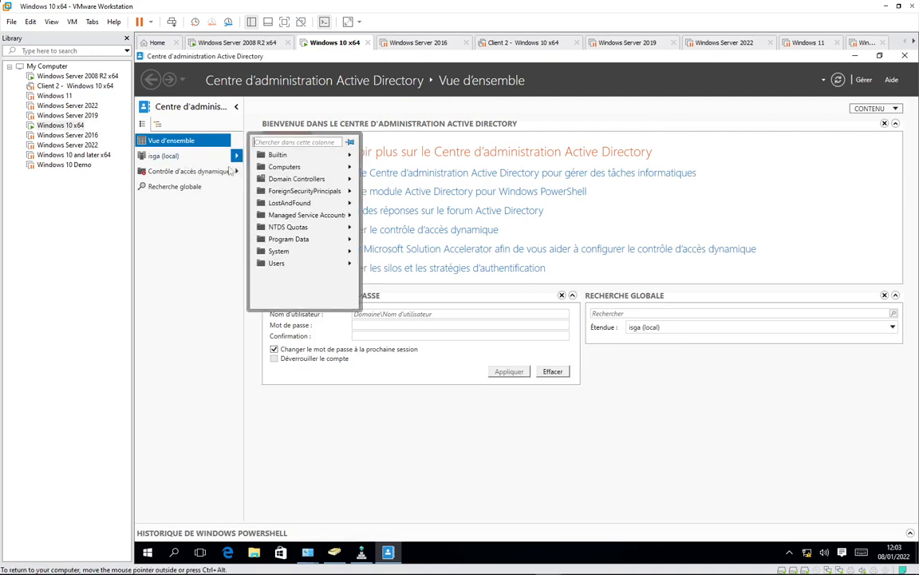
click(284, 227)
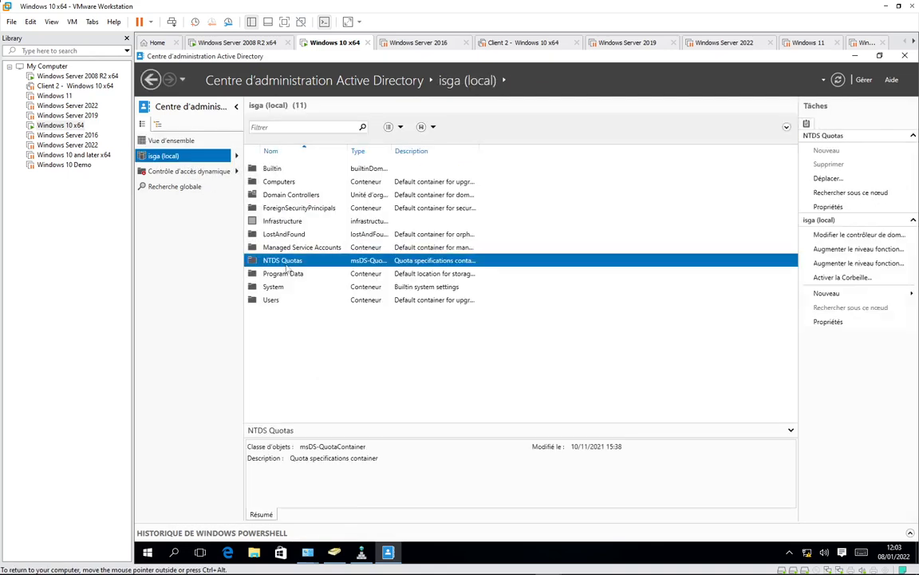
double_click(268, 299)
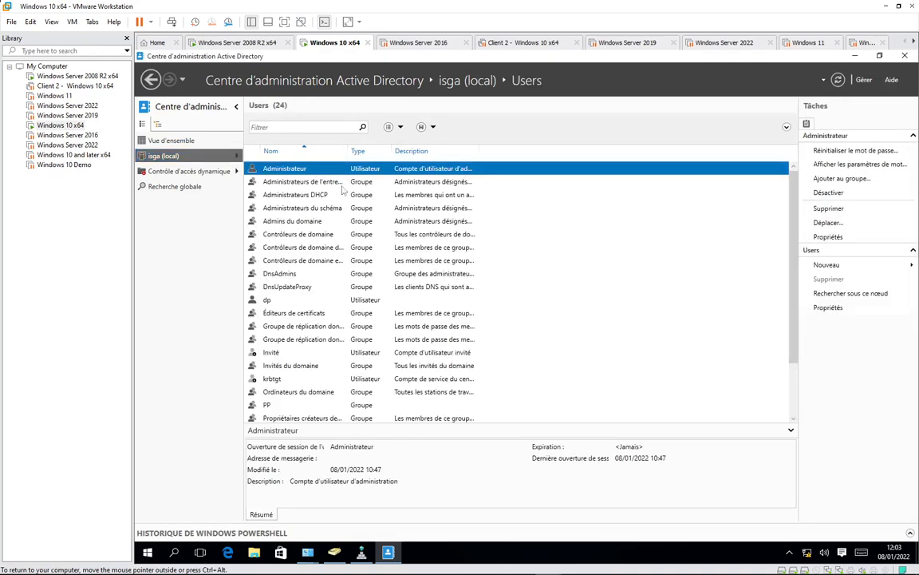
click(830, 265)
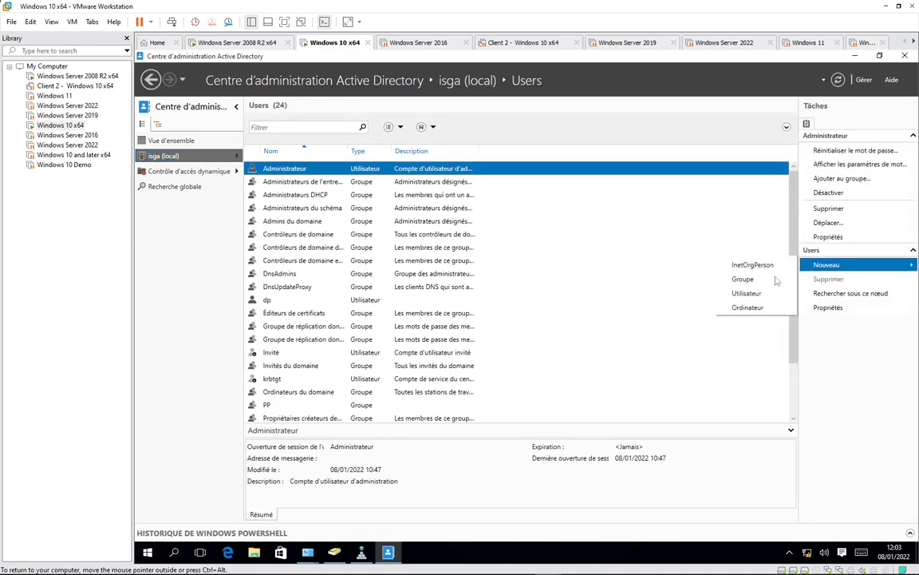
click(747, 293)
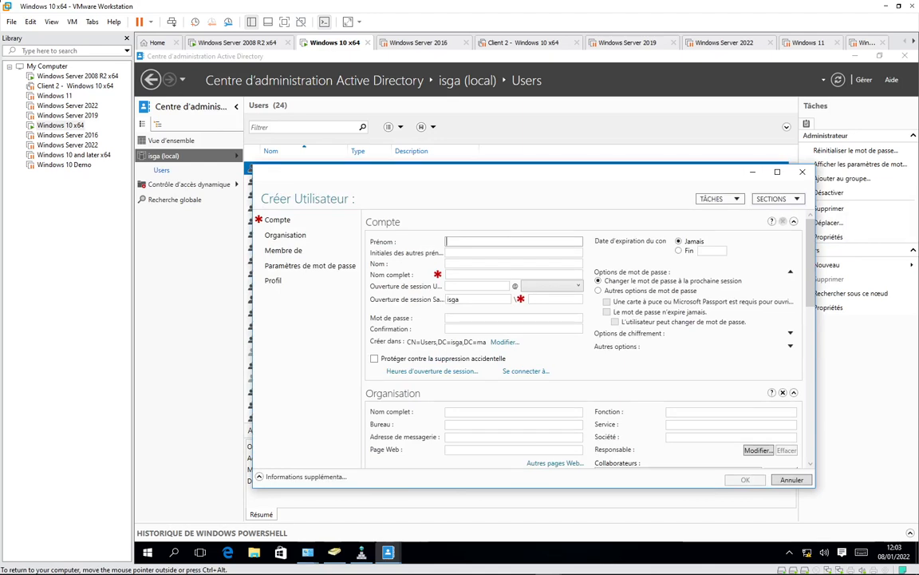
text(user2)
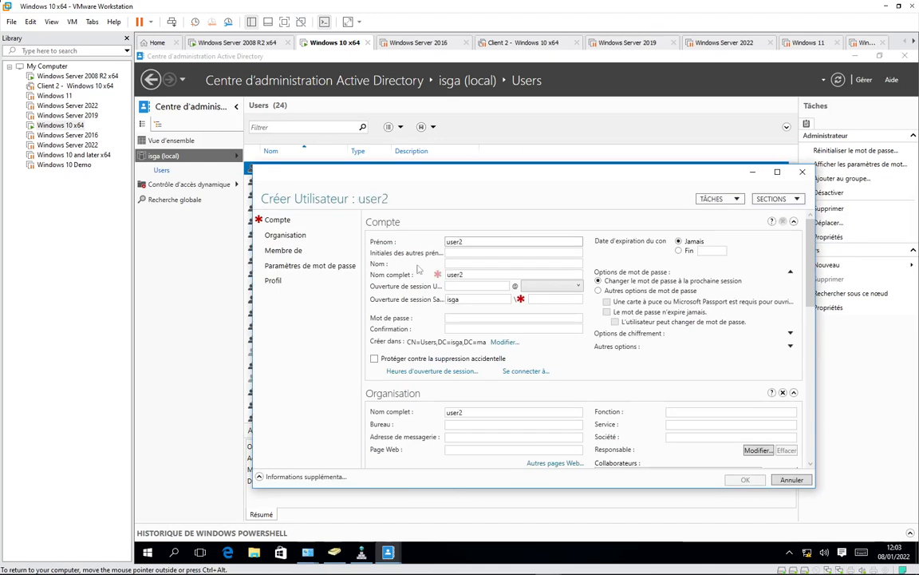
click(477, 286)
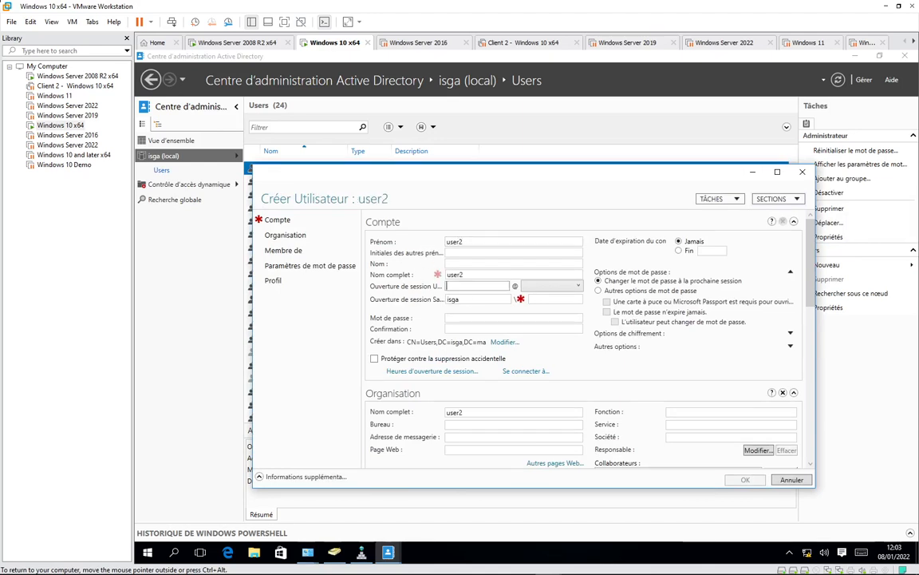
text(user2)
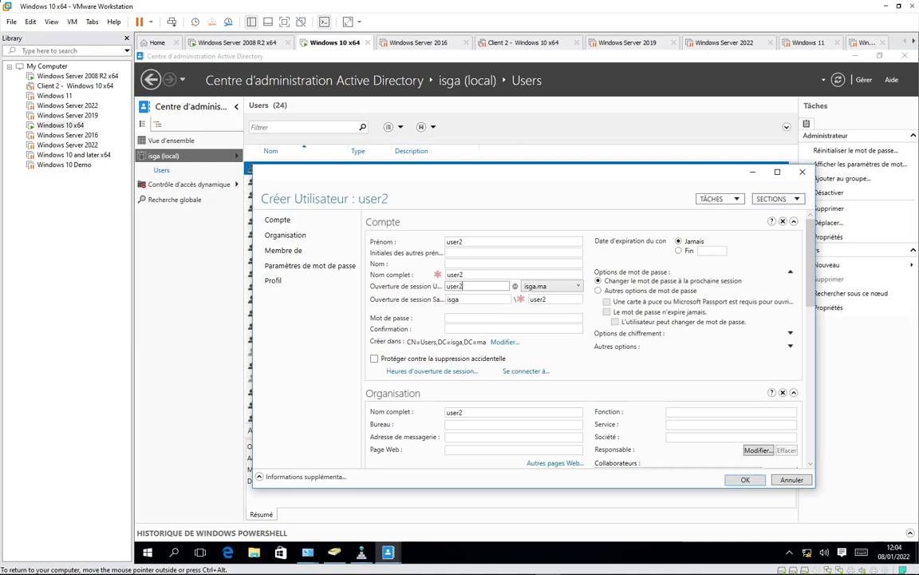
click(466, 318)
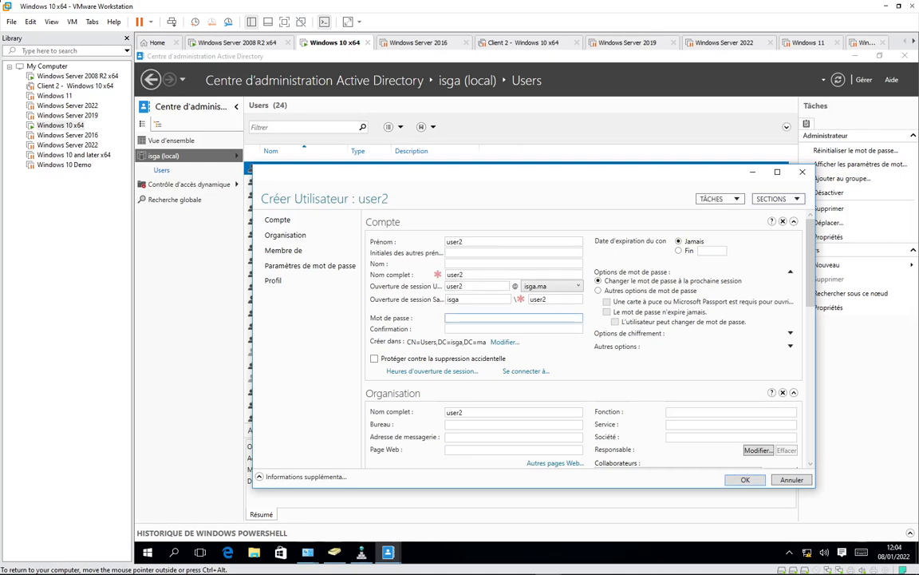
text(********)
key(Tab)
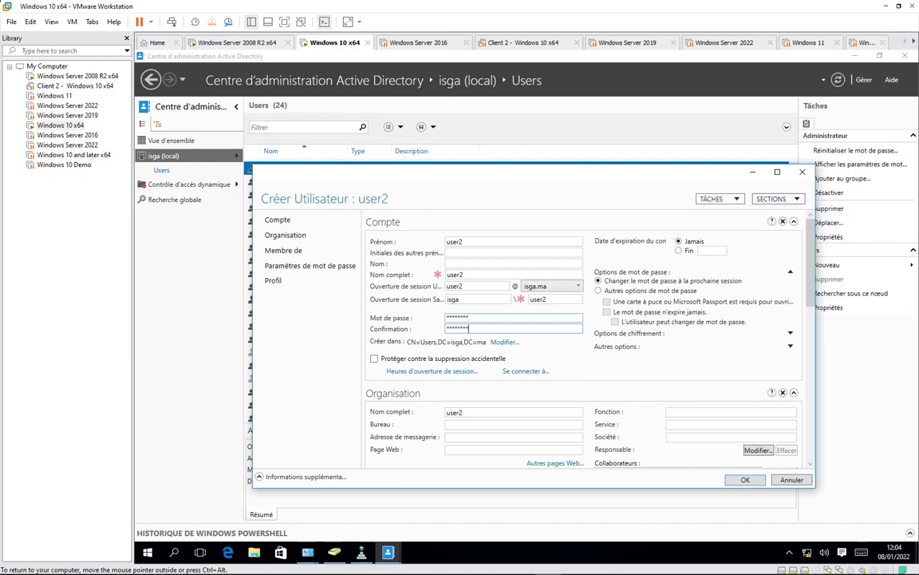
text(********)
scroll(582, 354, down, 3)
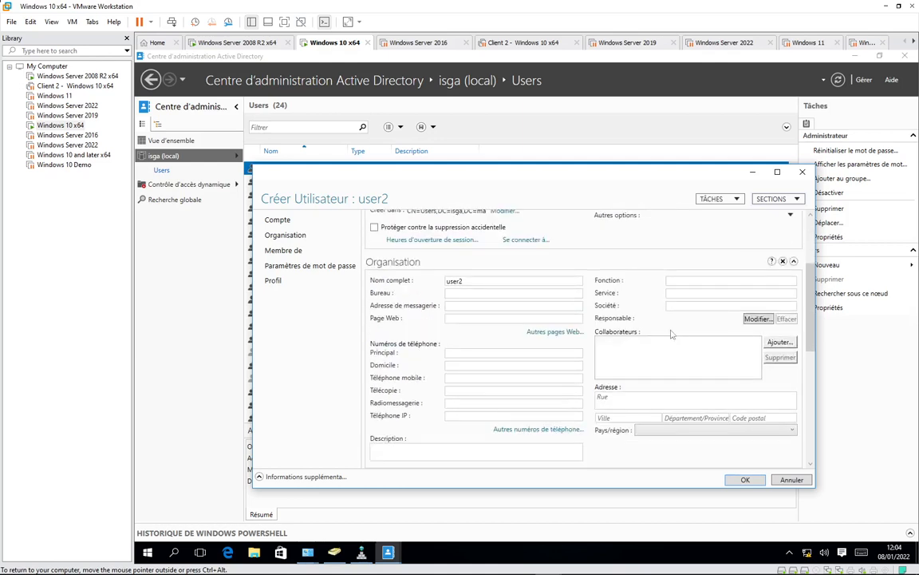
click(745, 480)
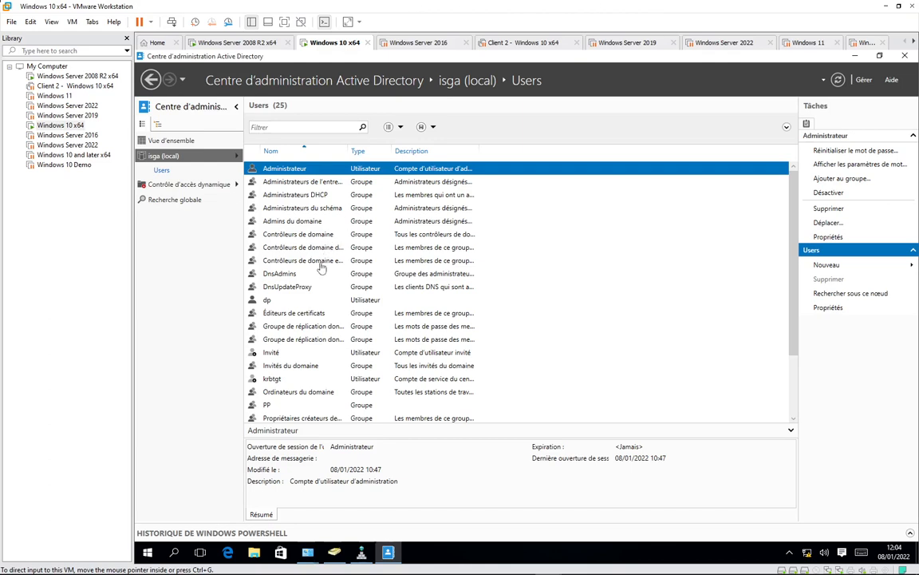
scroll(334, 355, down, 2)
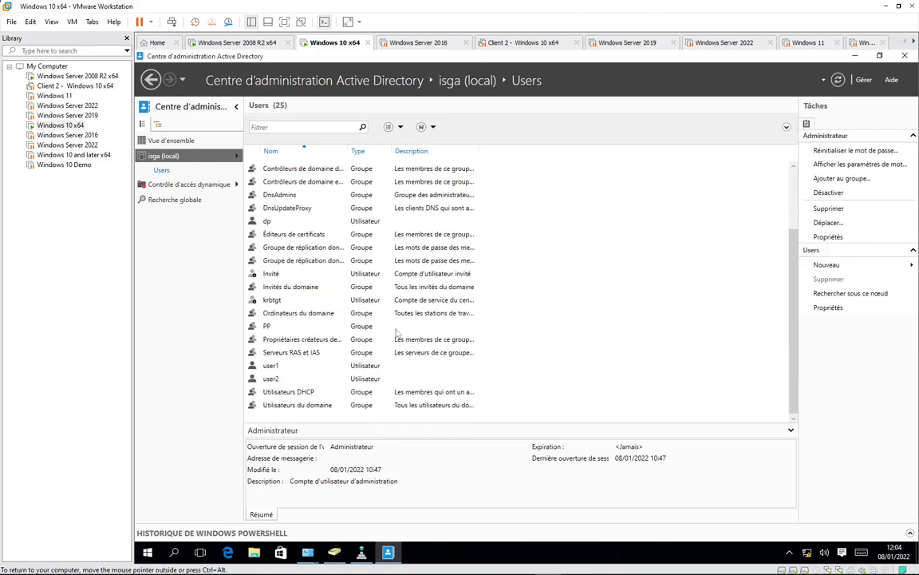
- Reset user2's password, keeping the change-at-next-sign-in requirement
right_click(283, 381)
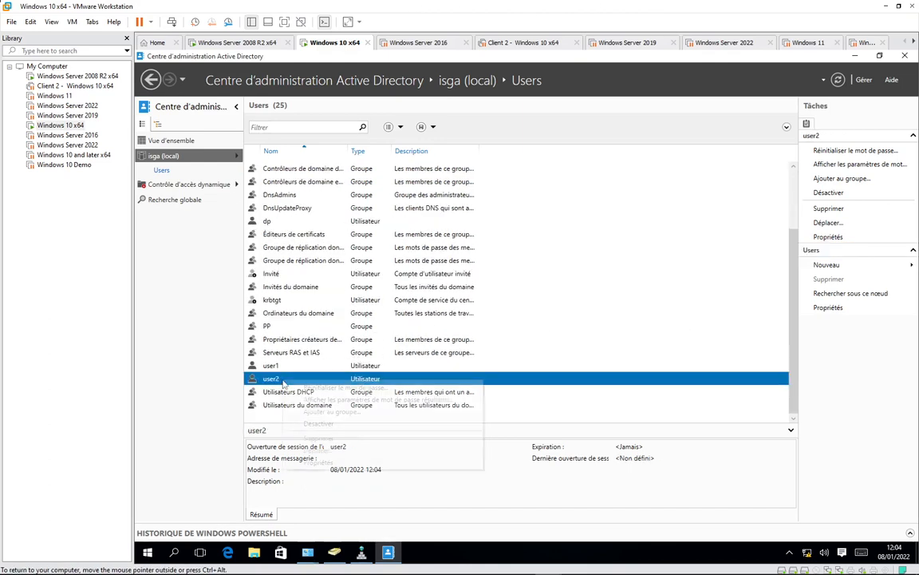
click(335, 388)
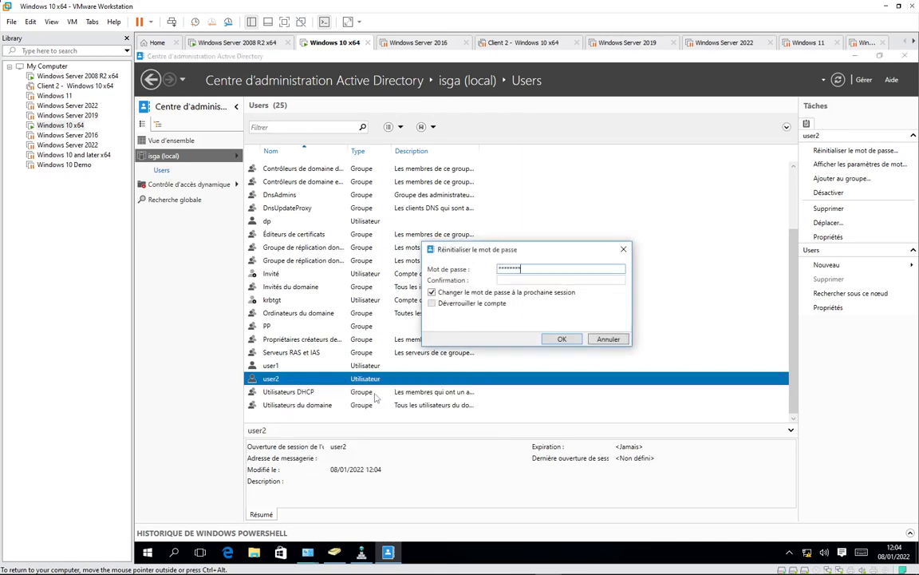
key(Tab)
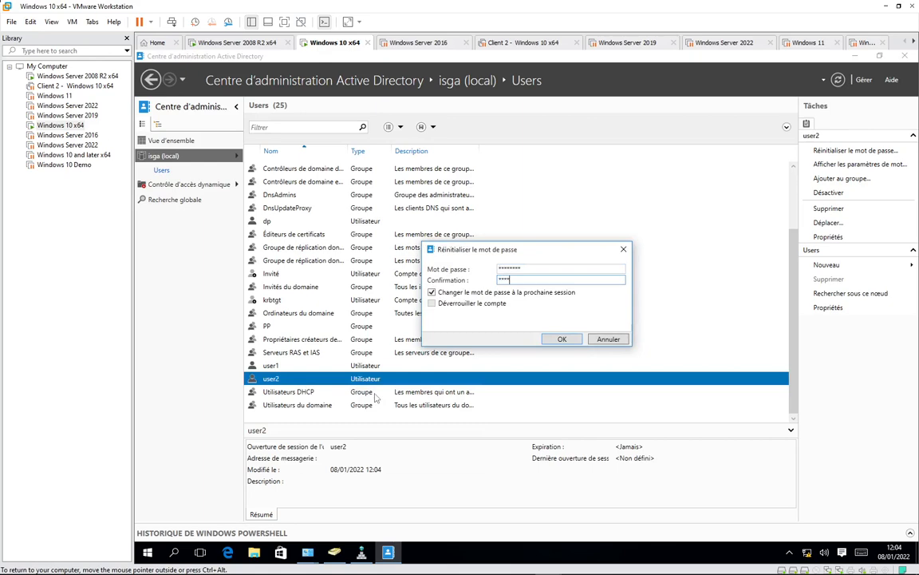
key(Return)
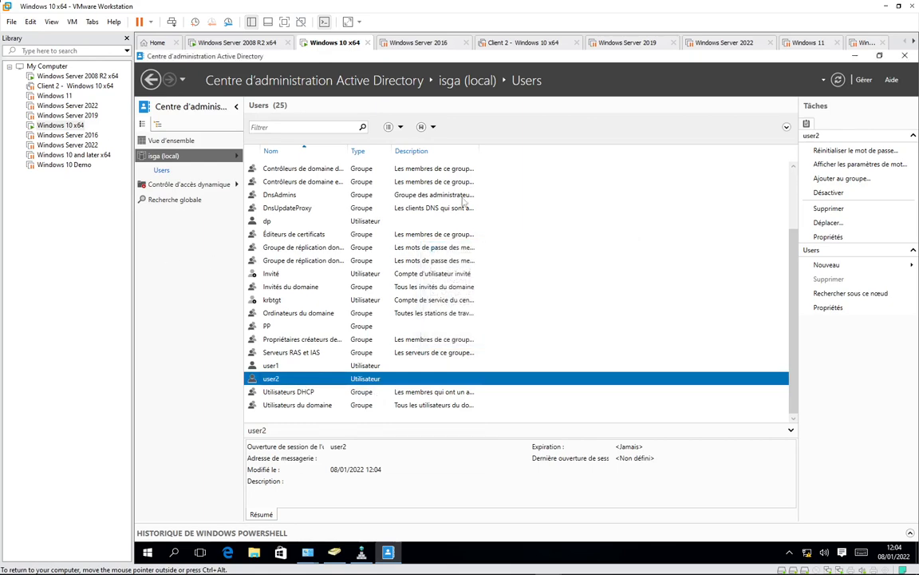
- Check the signed-in account's options in the Start menu without switching accounts
click(148, 553)
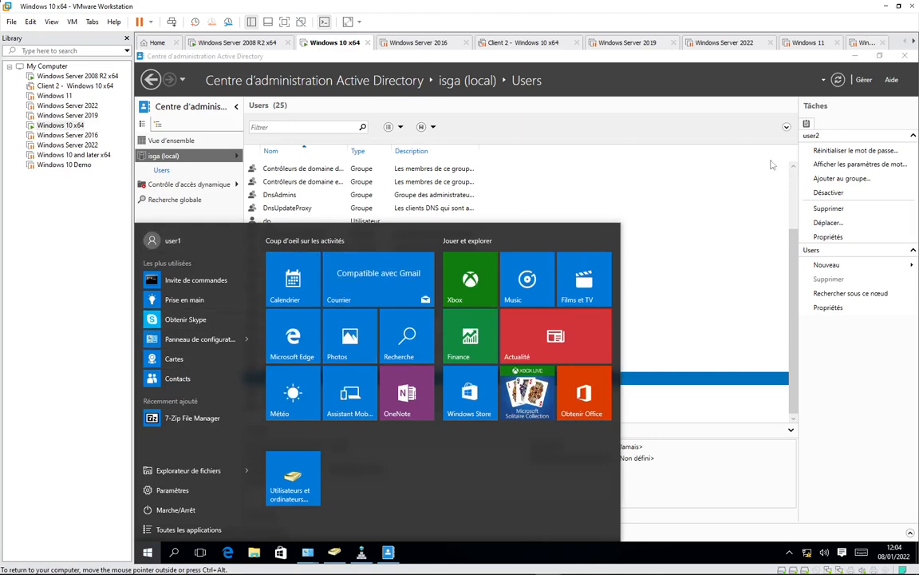
click(614, 143)
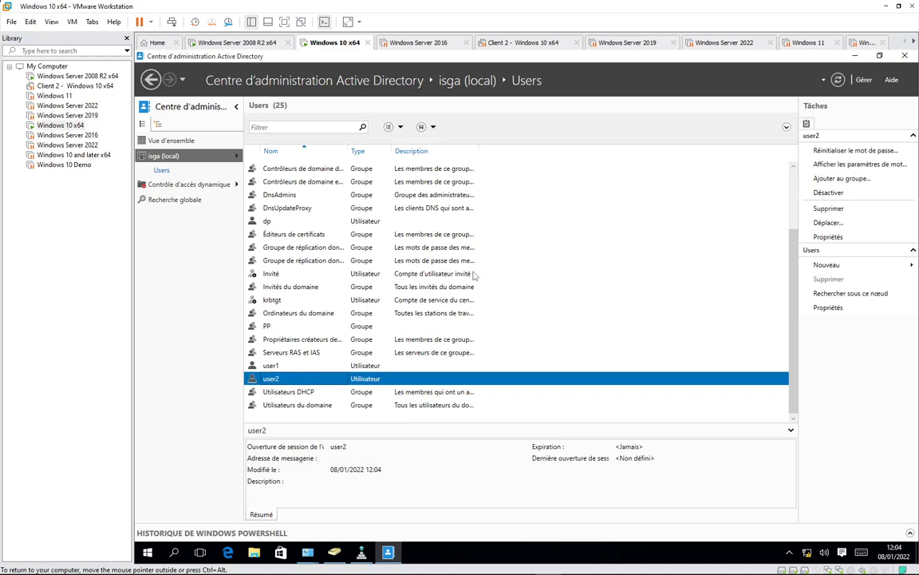
click(768, 565)
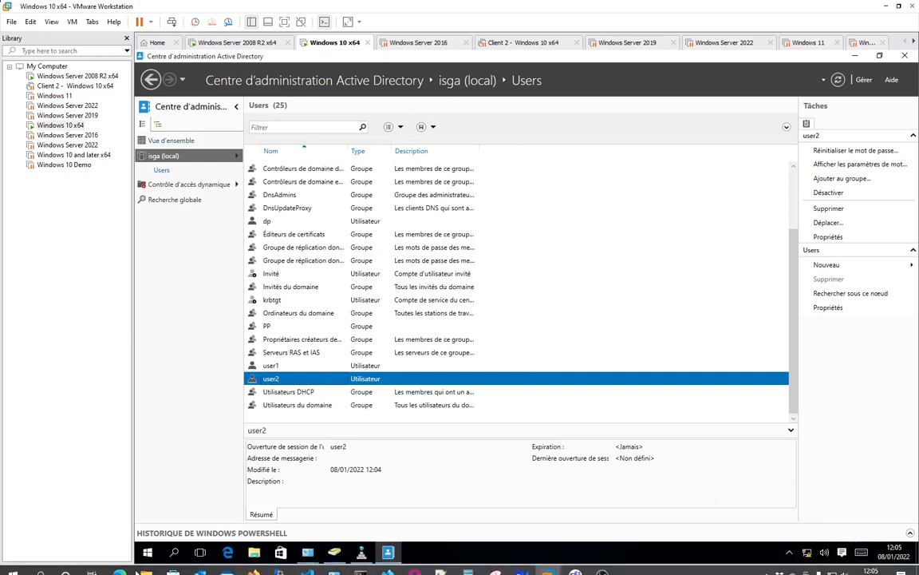
click(146, 551)
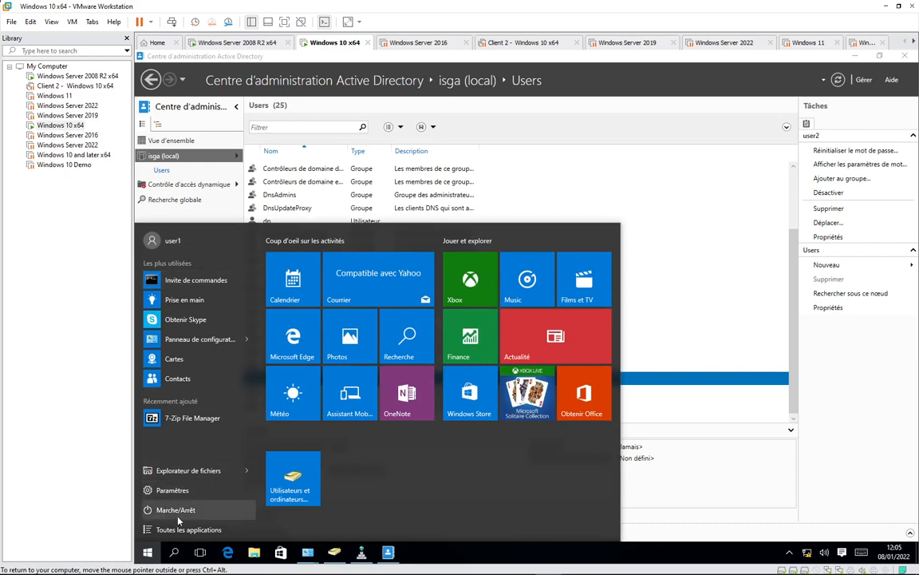
click(191, 247)
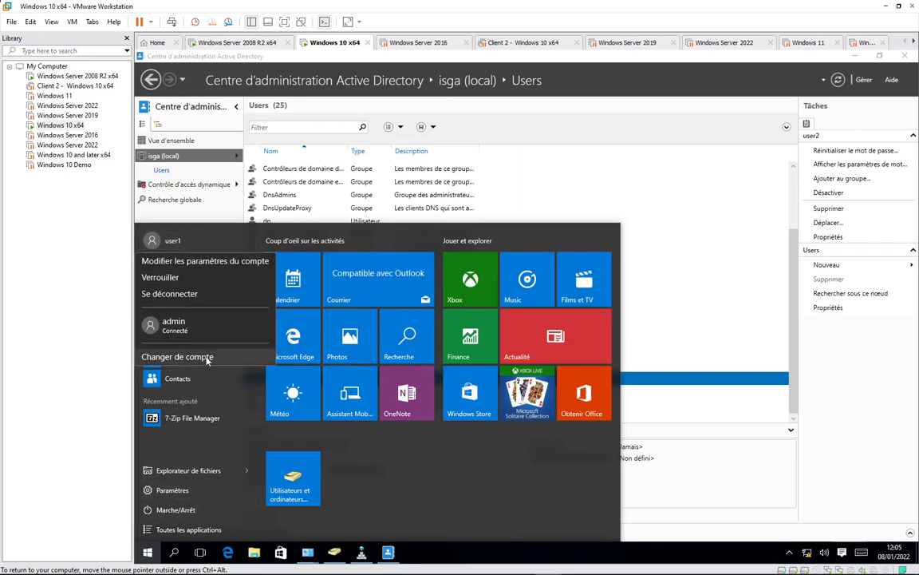
click(689, 123)
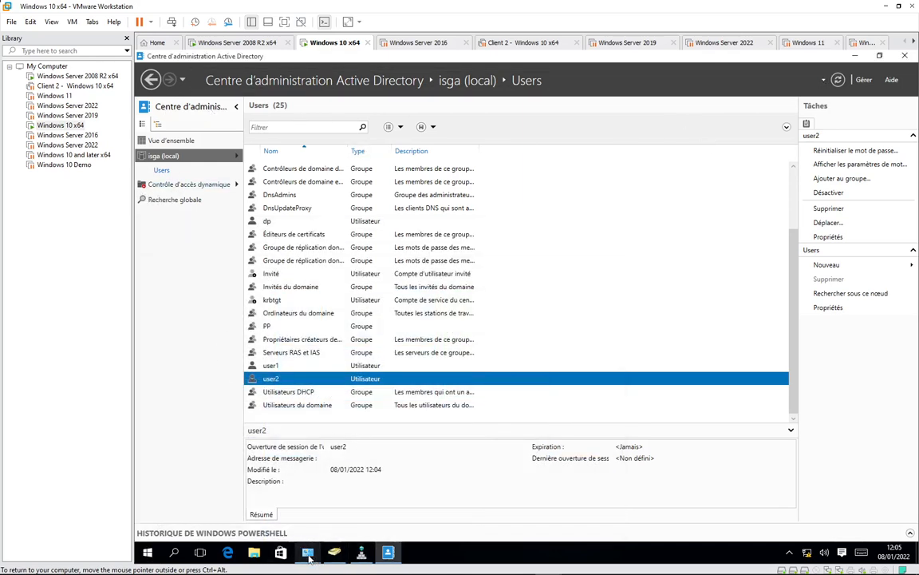
click(308, 557)
- Run Gestion de l'ordinateur from Outils d'administration as another user, entering the domain administrator credentials
click(343, 495)
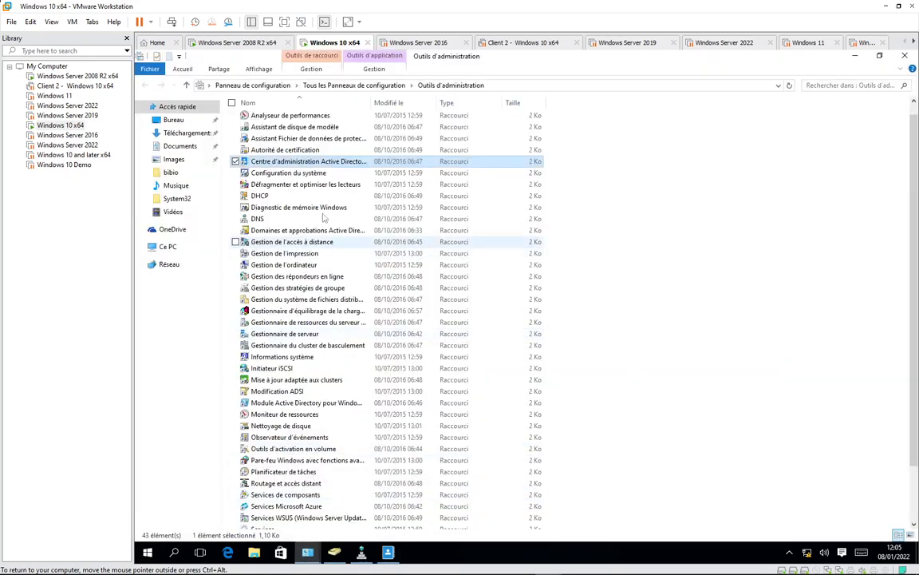
right_click(294, 265)
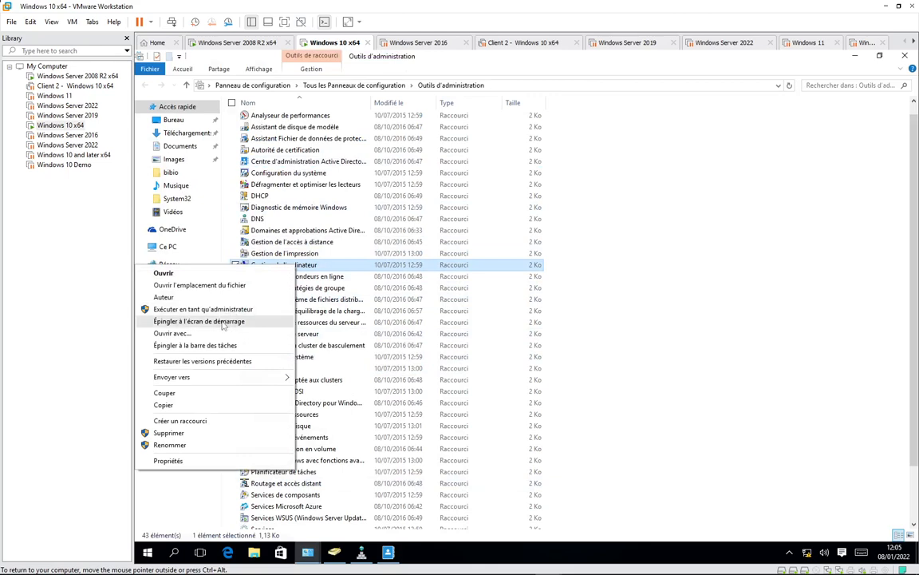
right_click(314, 270)
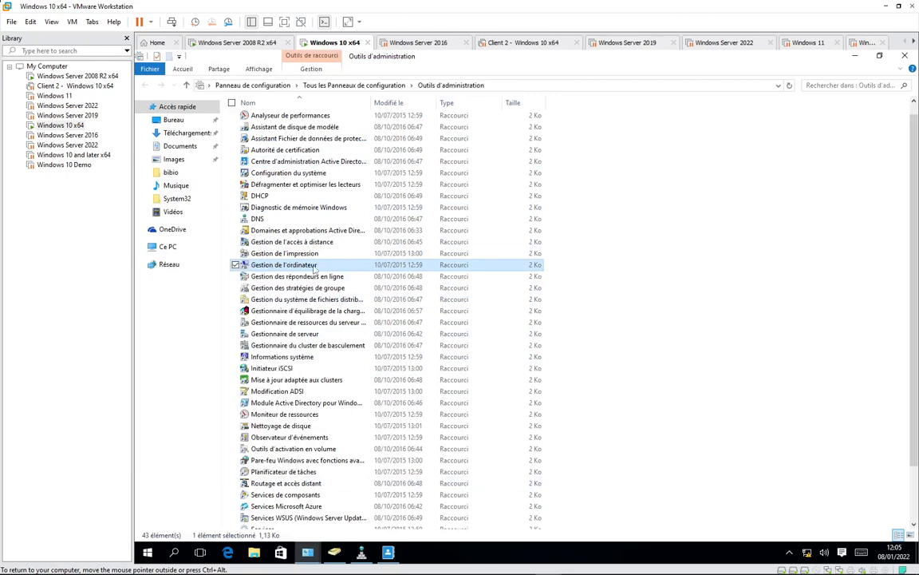
click(314, 269)
shift+right_click(311, 269)
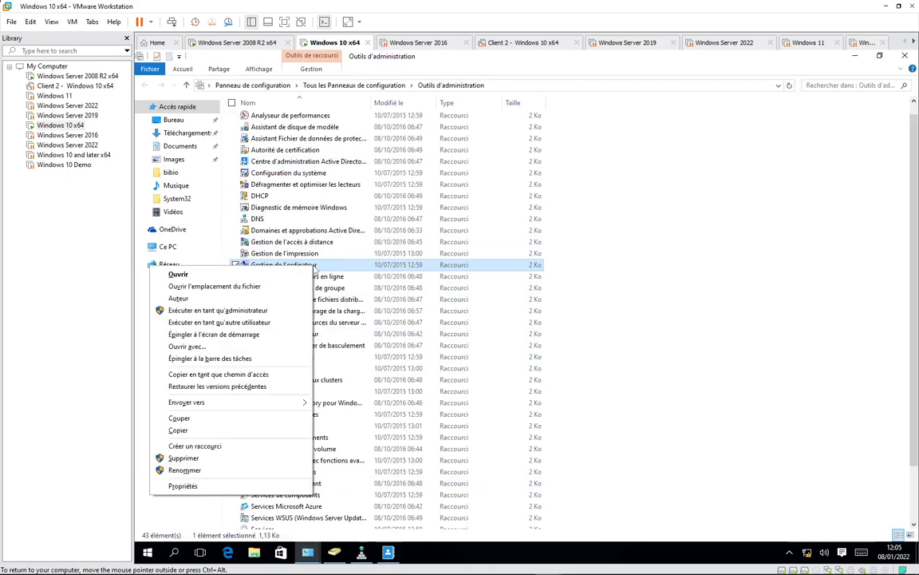
click(239, 323)
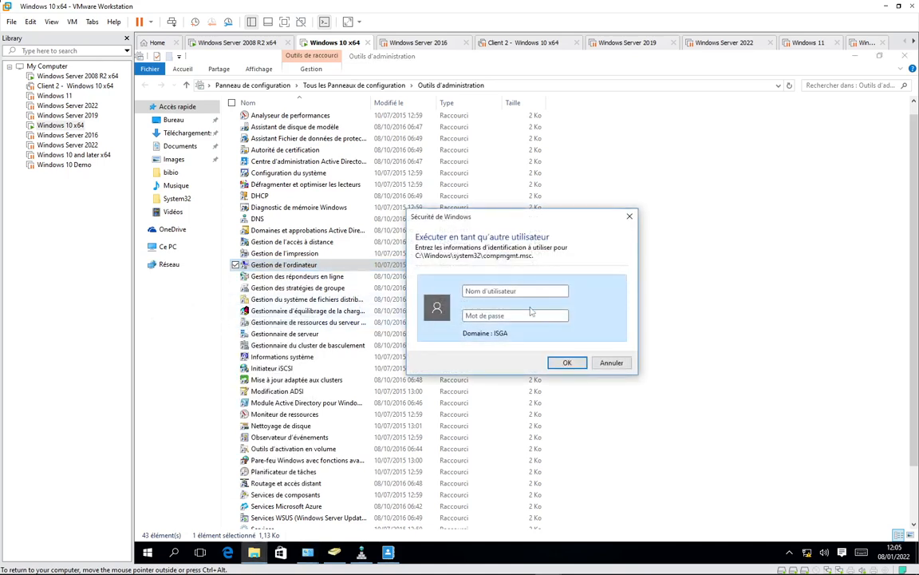
text(administrateur)
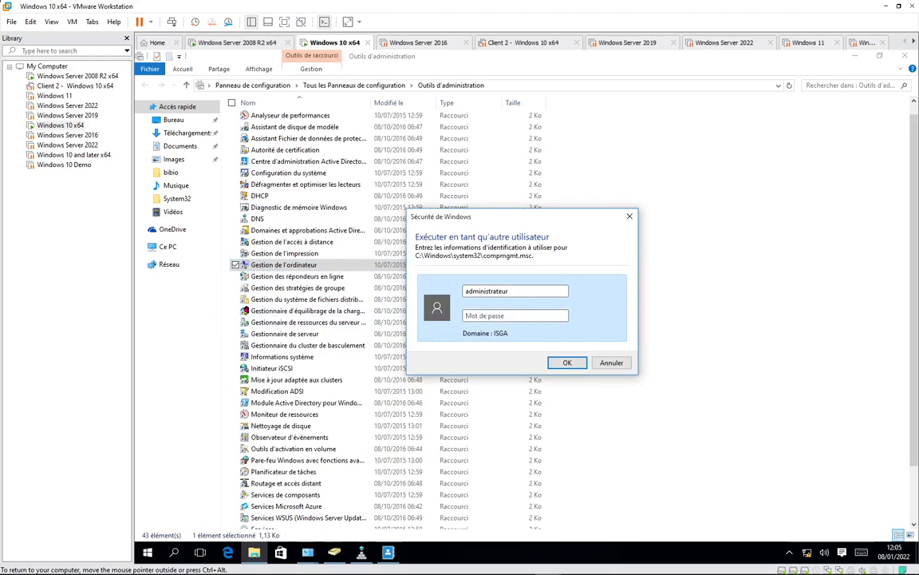
text(********)
key(Return)
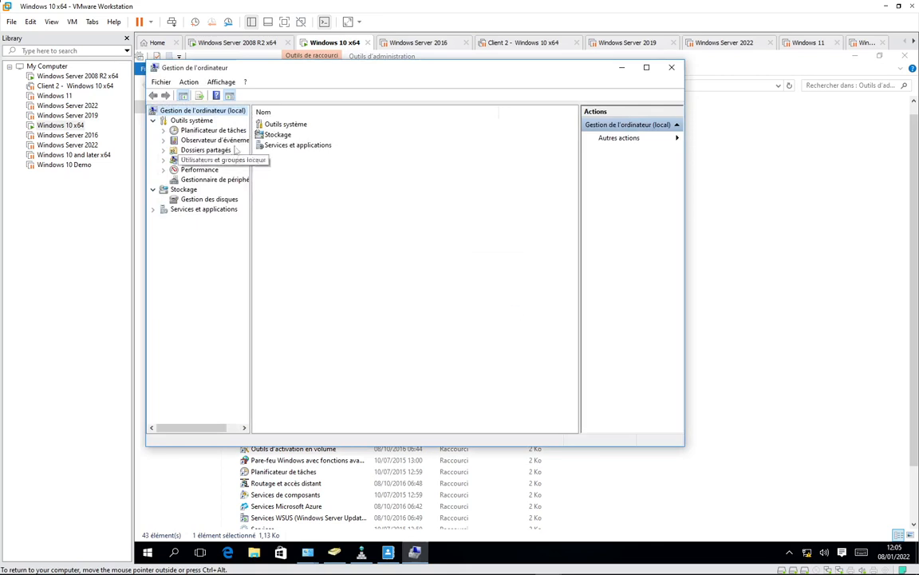
- Browse Dossiers partagés (Partages, Fichiers ouverts, Sessions), then open Gestion des disques
click(209, 150)
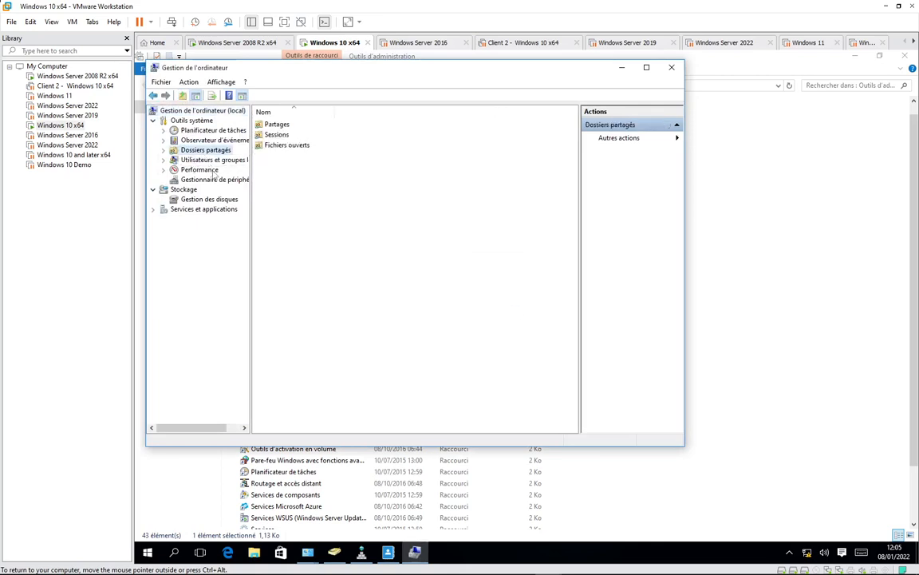
double_click(280, 125)
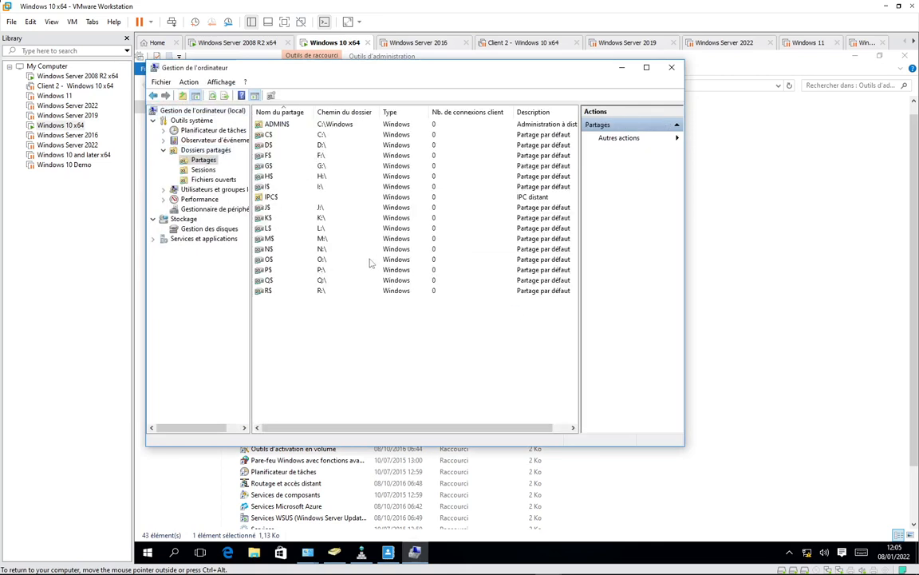
click(209, 178)
click(201, 170)
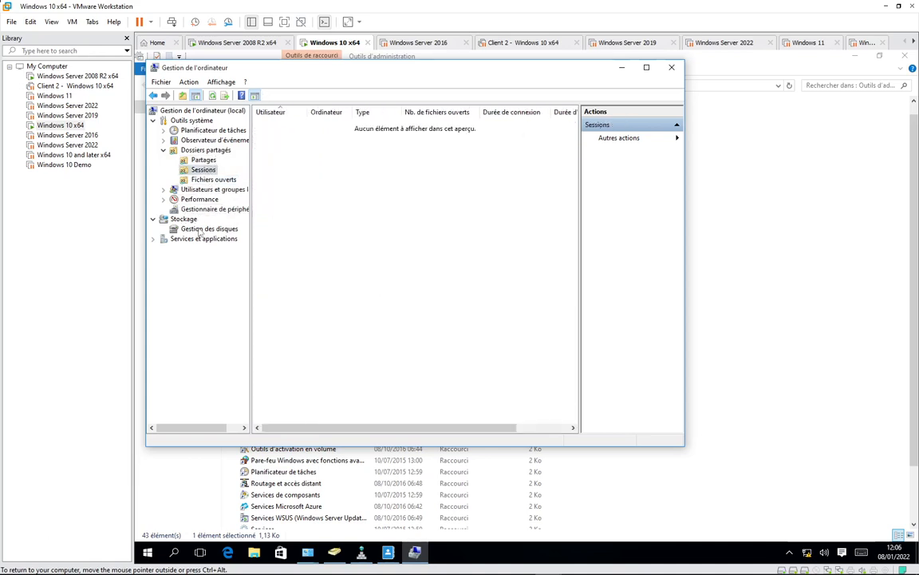
click(201, 229)
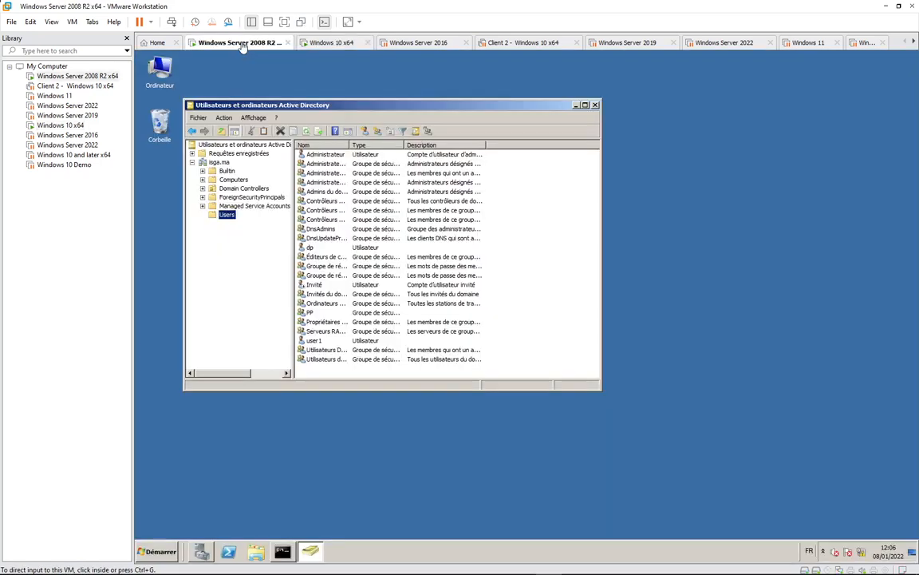
- On the Windows Server 2008 R2 VM, refresh the Users container and select user2, then return to Windows 10
click(231, 42)
click(229, 225)
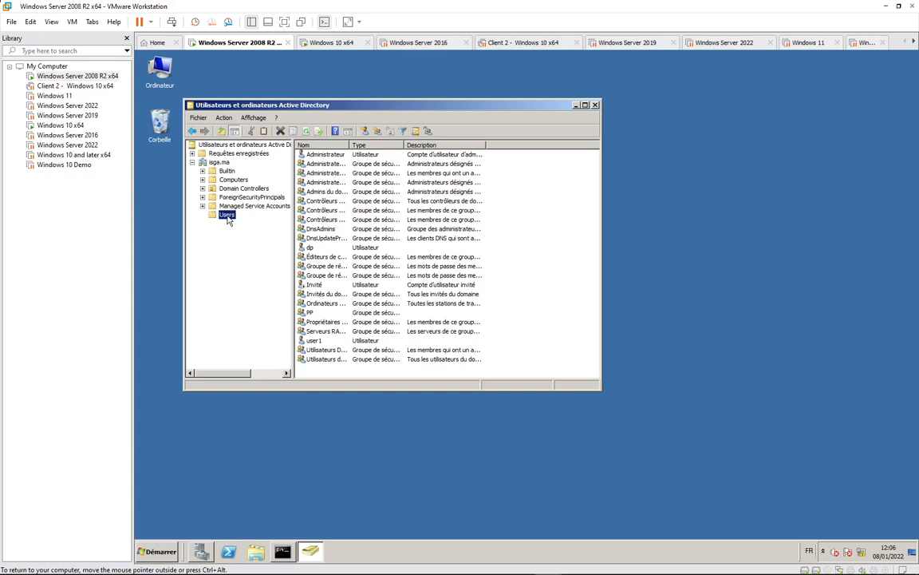
right_click(228, 216)
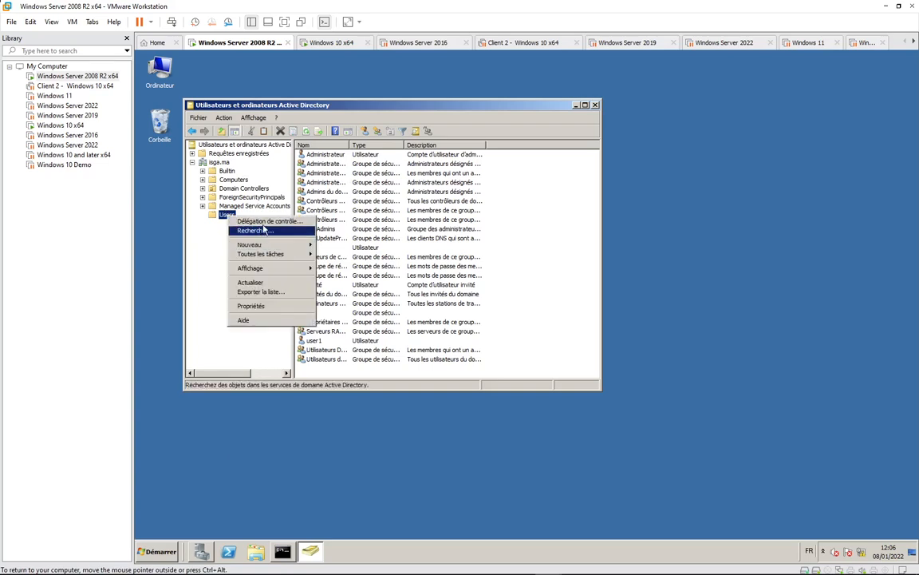
click(269, 285)
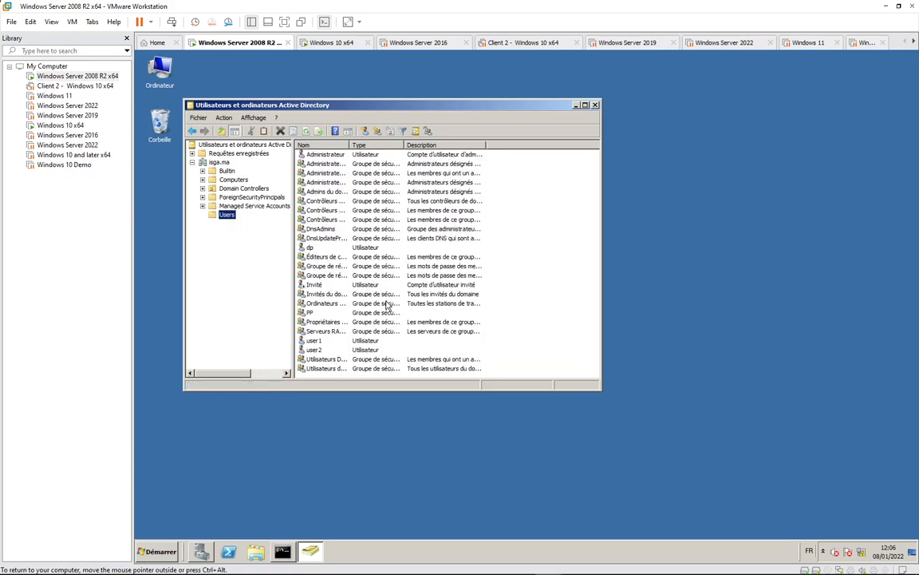
click(320, 351)
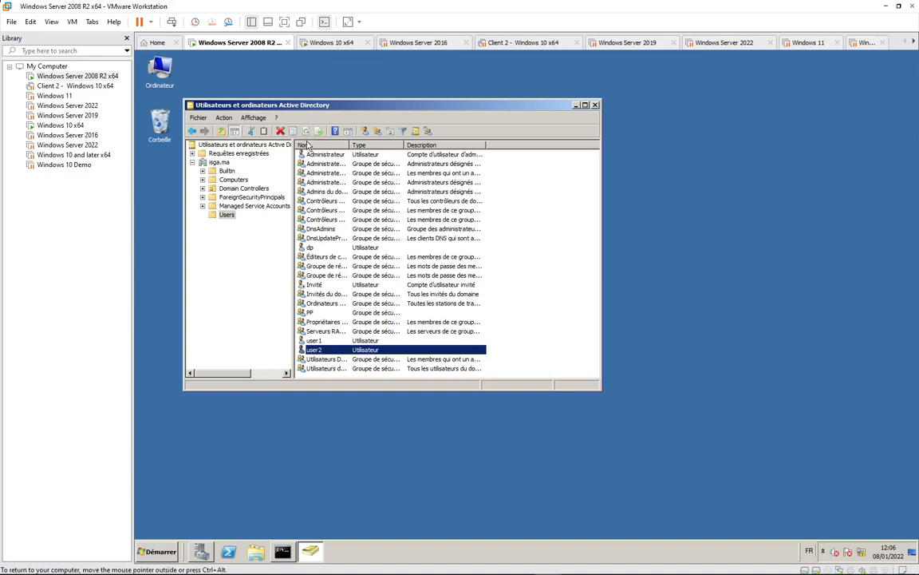
click(332, 42)
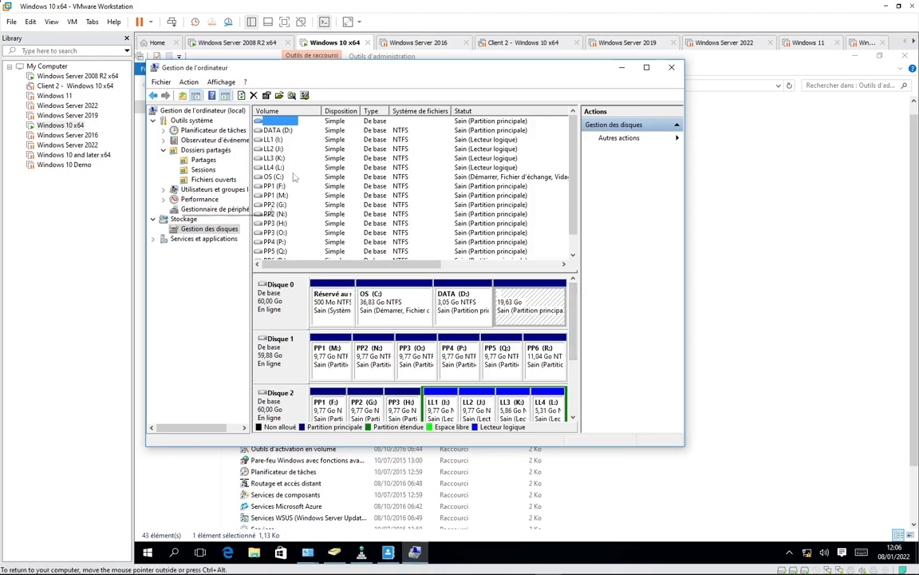
- On the 2008 R2 server, open Server Manager's Stockage > Gestion des disques view
click(246, 44)
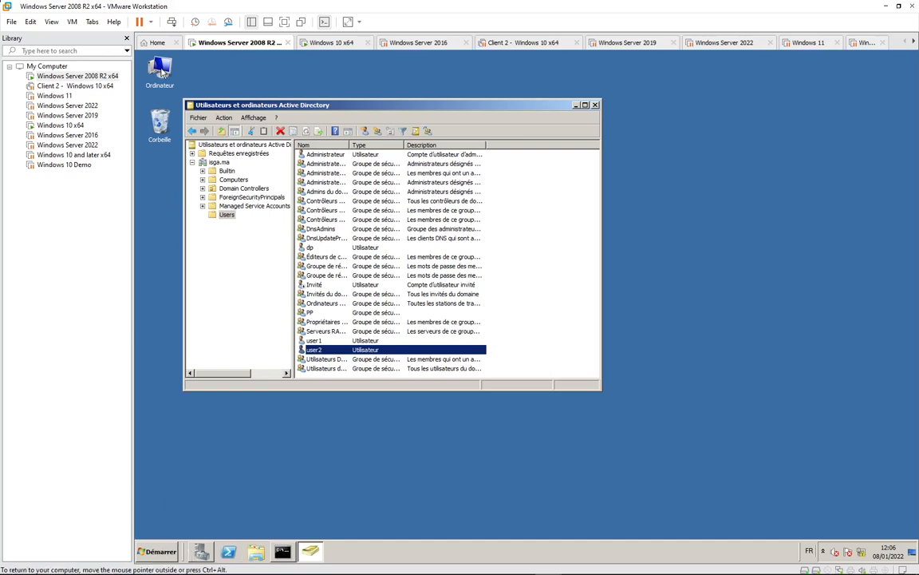
right_click(162, 71)
click(185, 87)
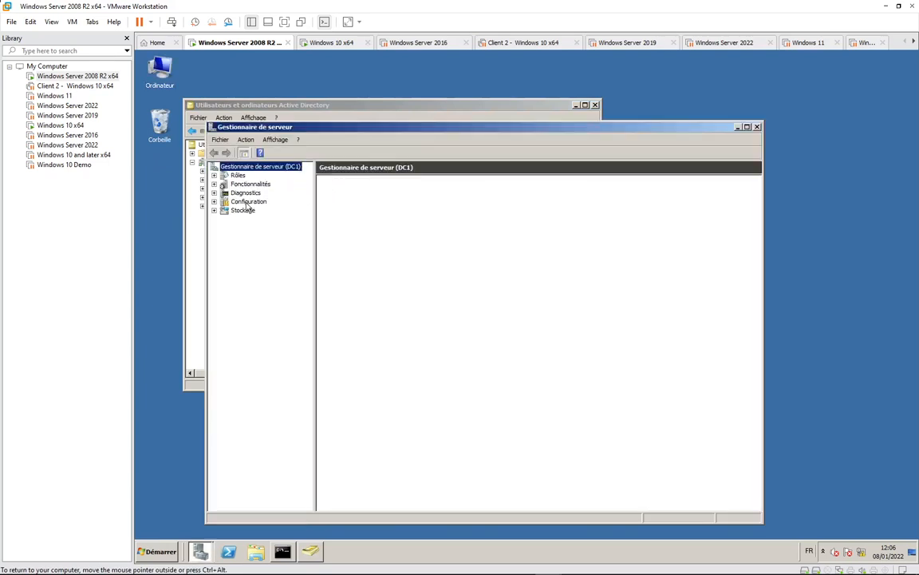
click(214, 210)
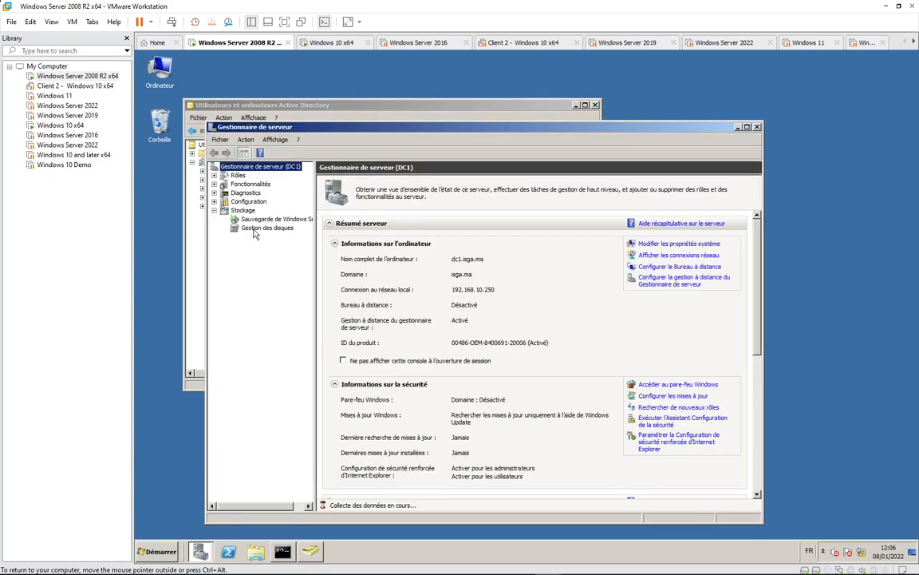
click(266, 229)
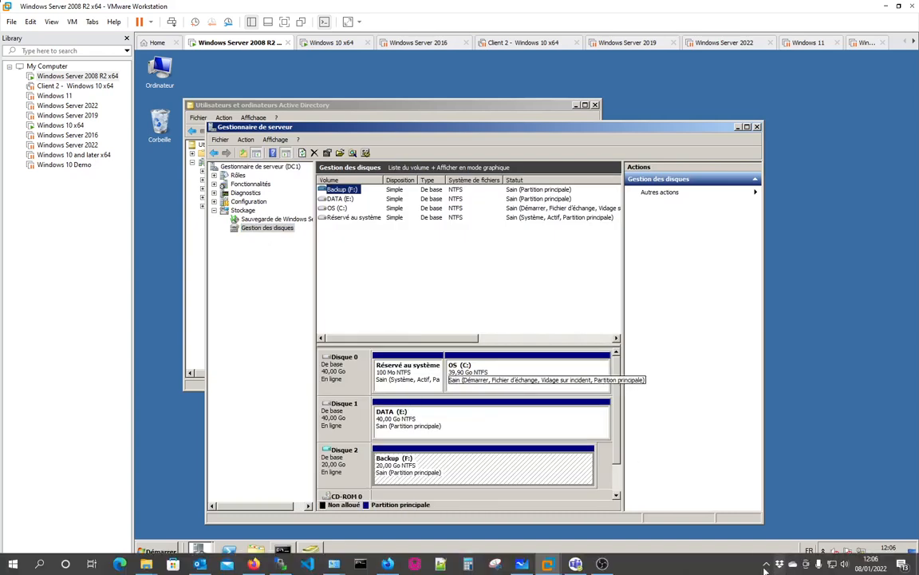
- Dismiss the stray host panel, reposition Server Manager to inspect the disks, then return to Windows 10
click(764, 565)
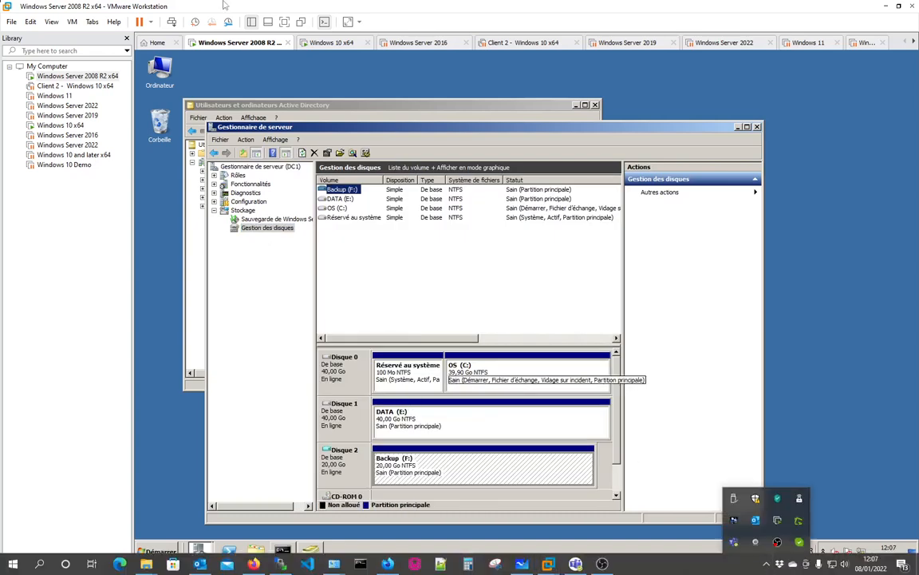
click(401, 310)
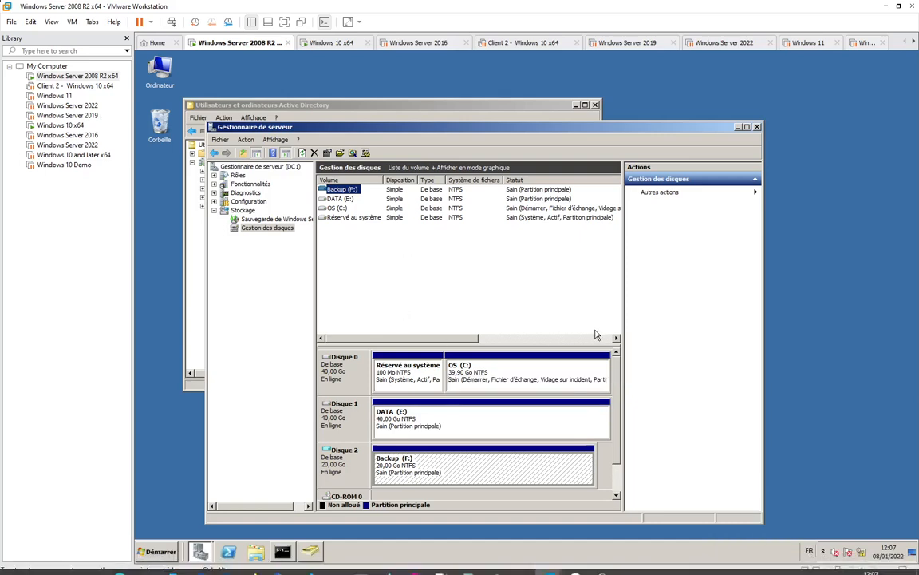
scroll(623, 379, down, 1)
scroll(628, 379, up, 1)
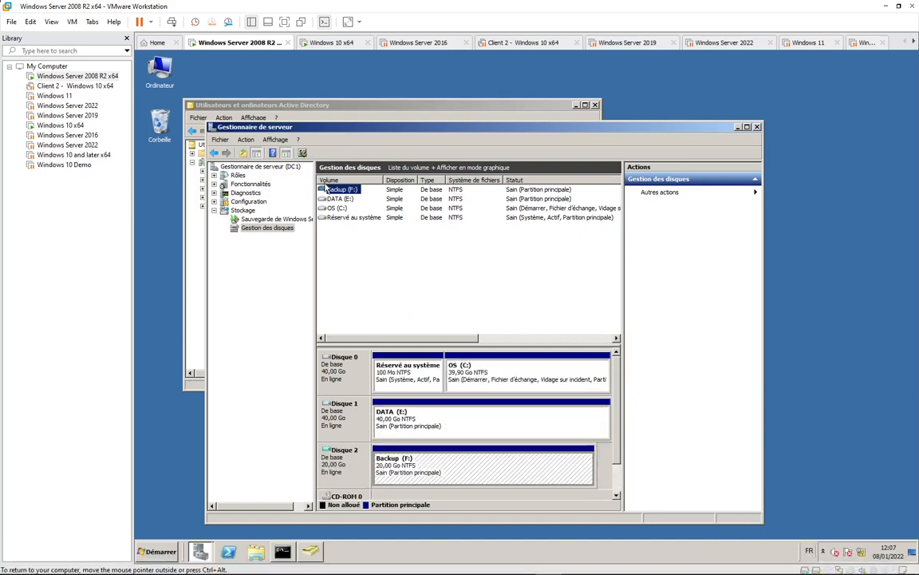
drag(361, 132, 358, 108)
scroll(556, 401, down, 2)
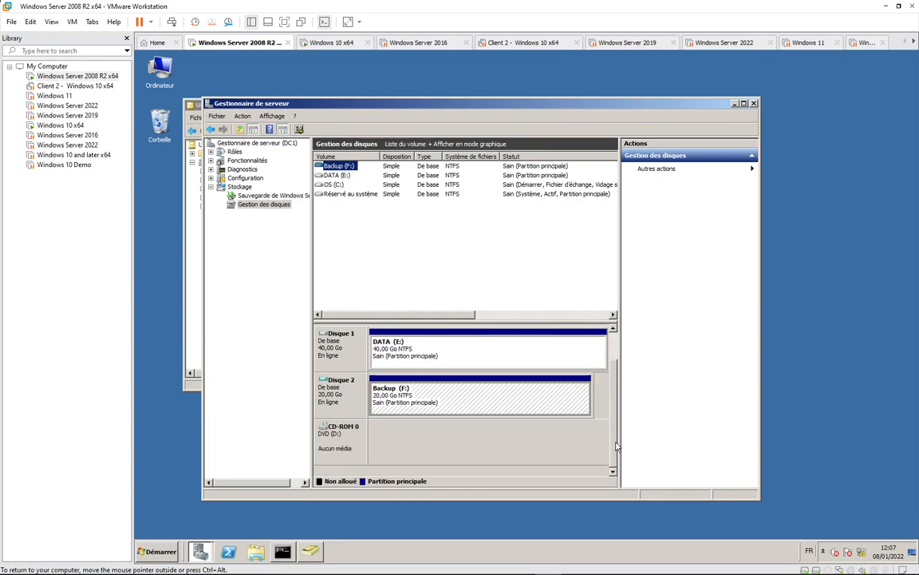
scroll(562, 388, up, 2)
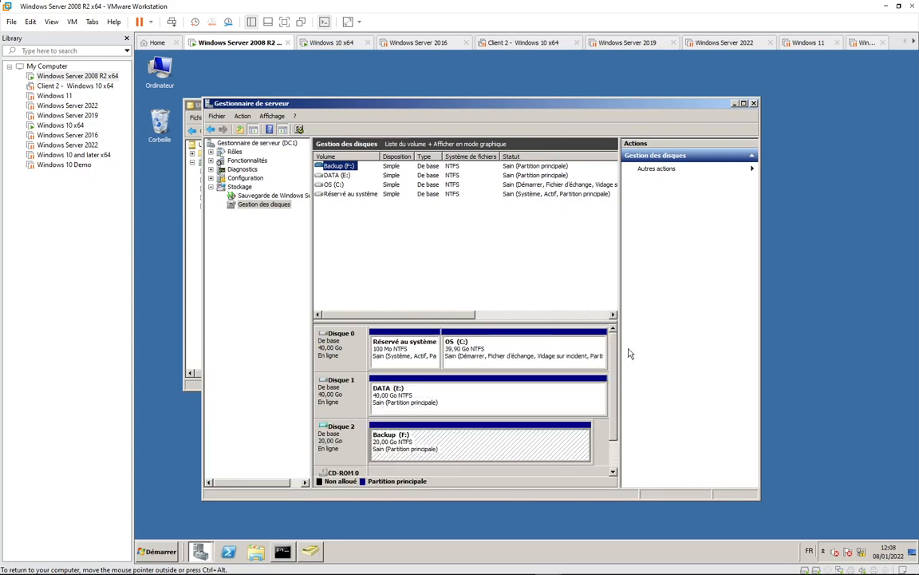
click(315, 42)
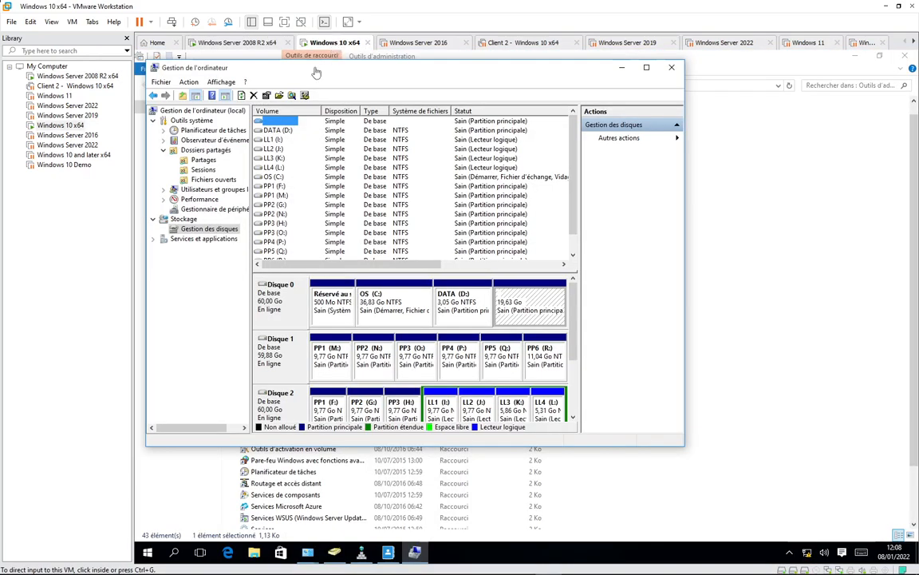
- Connect Computer Management to the other computer at 192.168.10.250
click(517, 293)
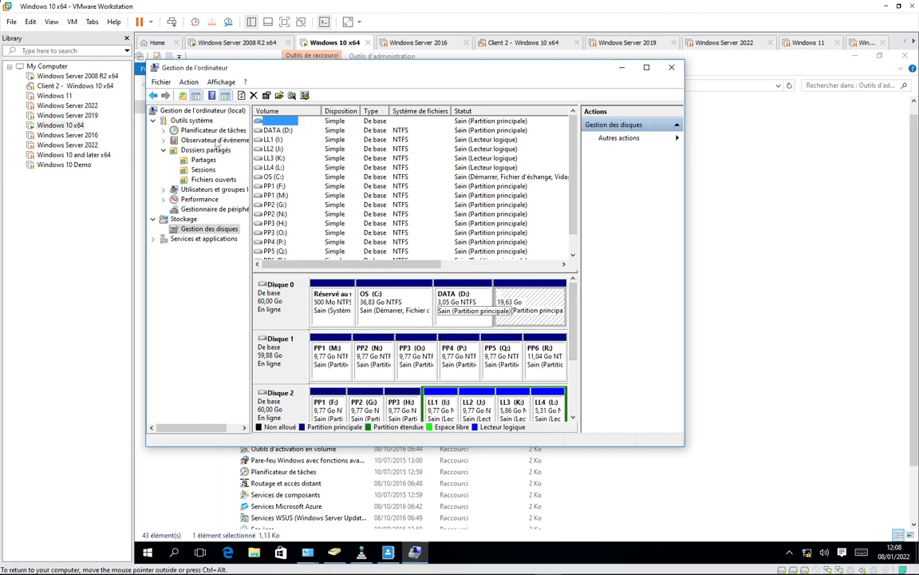
click(237, 112)
right_click(231, 114)
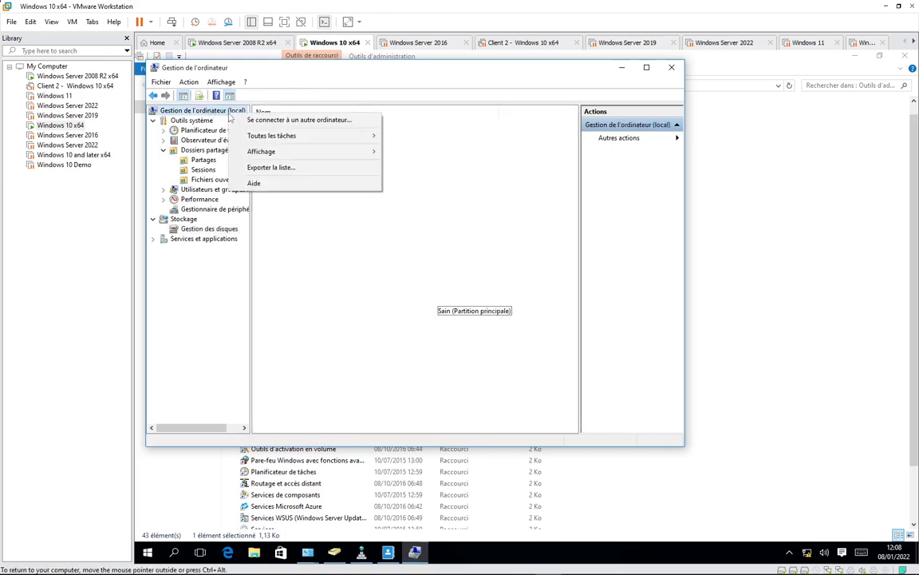
click(252, 117)
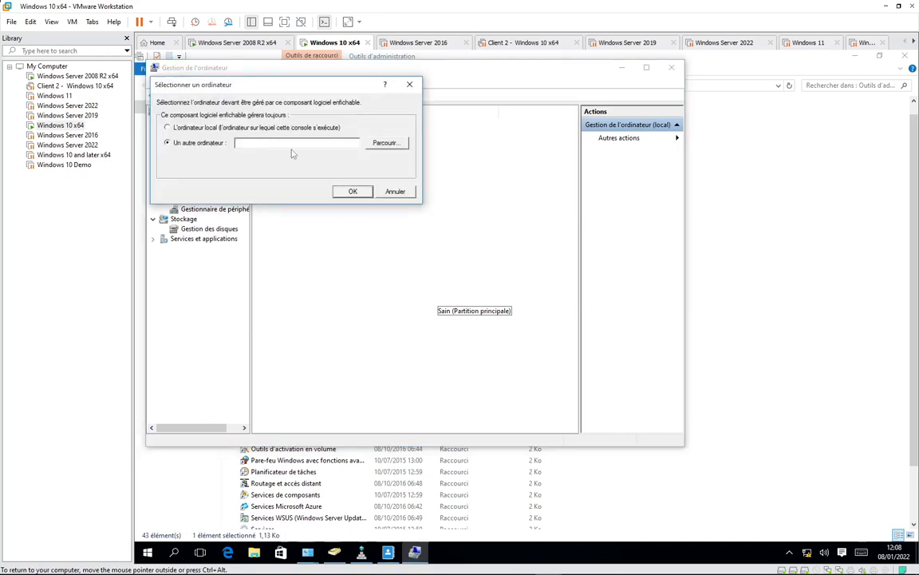
text(192.168.10.250)
key(Return)
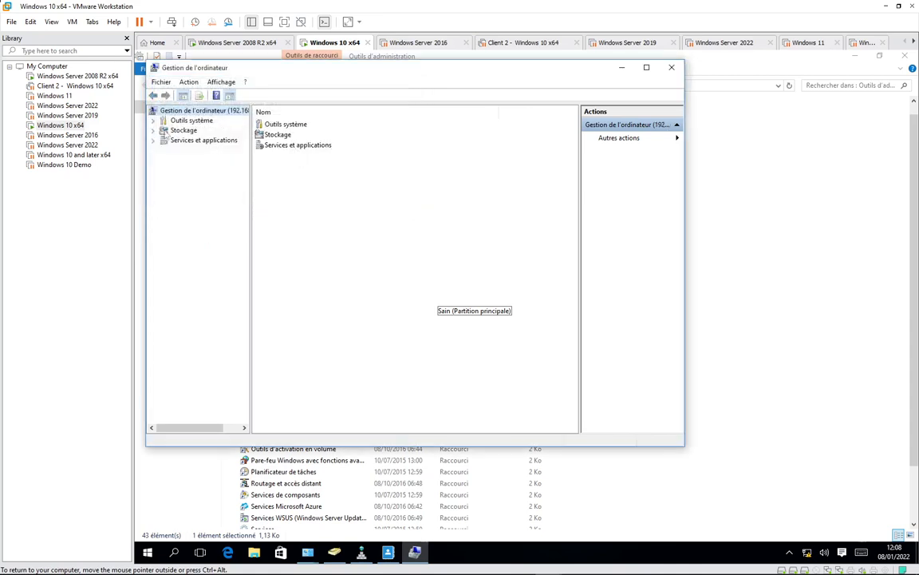
- View the domain controller's disks under Stockage > Gestion des disques, then close the console
click(154, 130)
click(201, 142)
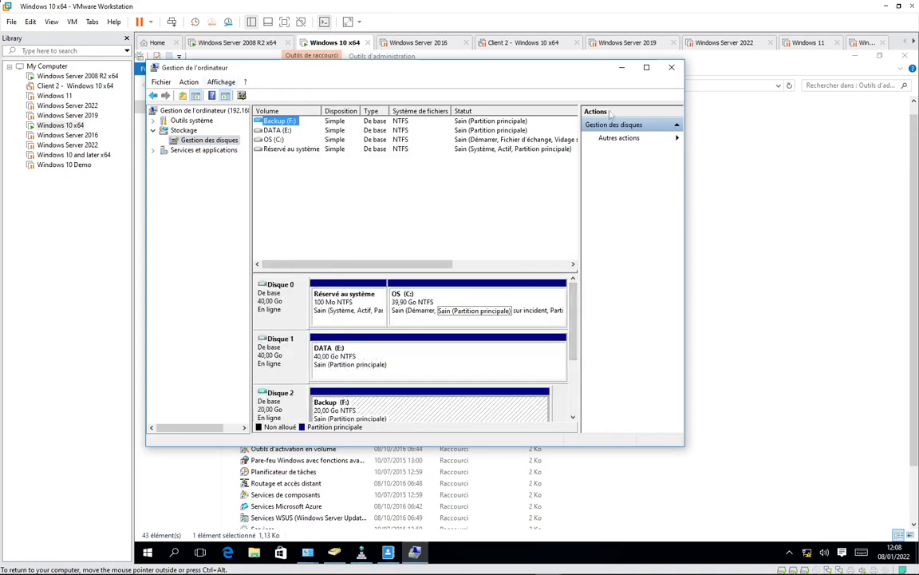
click(672, 68)
- Scroll through the Outils d'administration list of tool shortcuts
scroll(311, 214, down, 3)
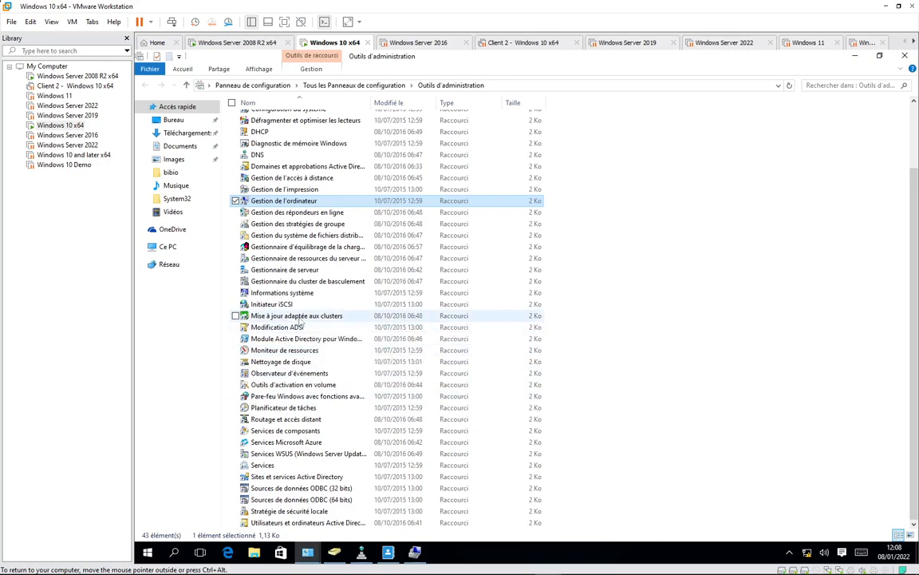
scroll(297, 320, up, 3)
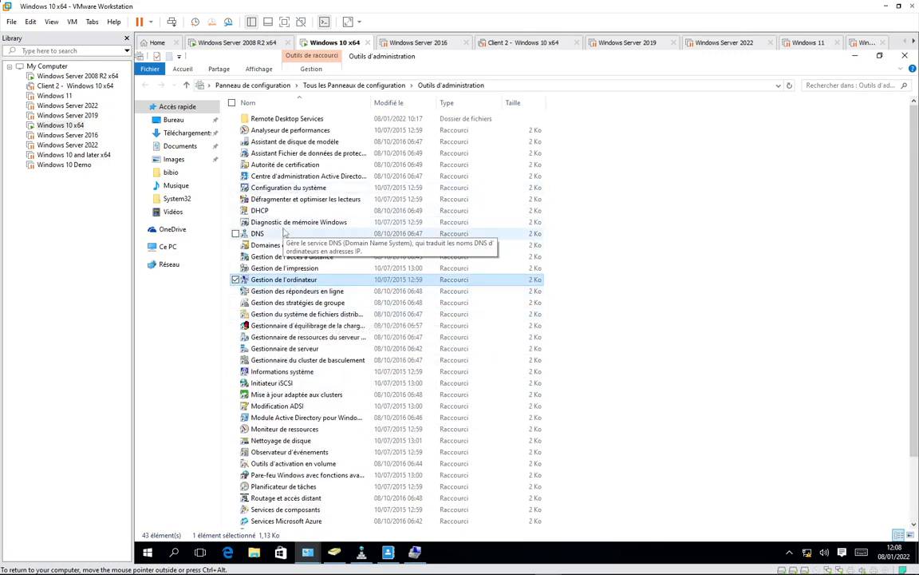